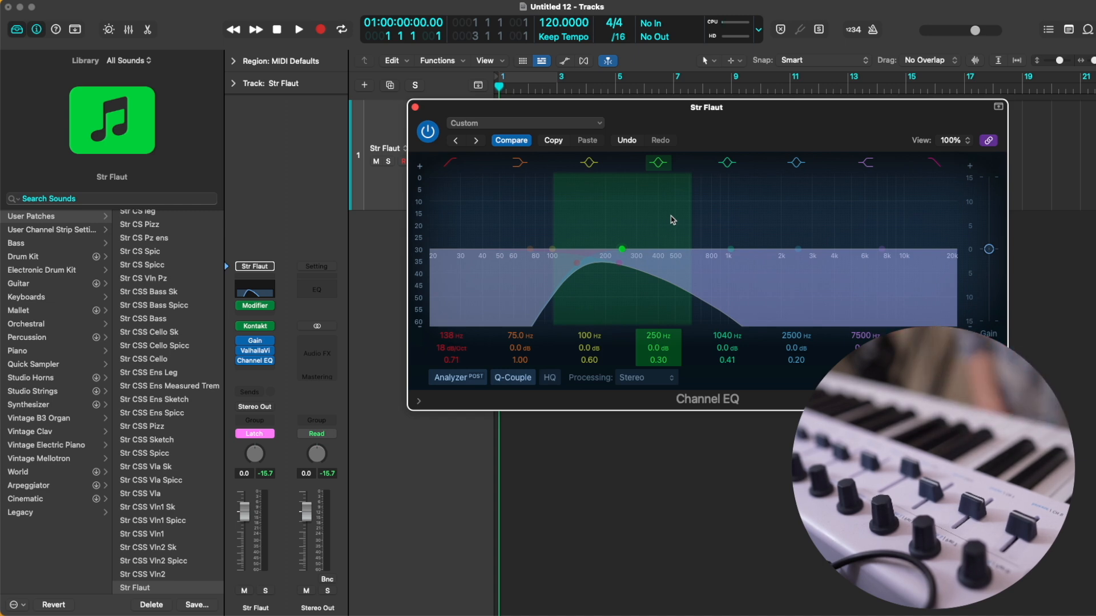
# Step: Start playback and record a MIDI performance on the Str Flaut track
pyautogui.press('space')
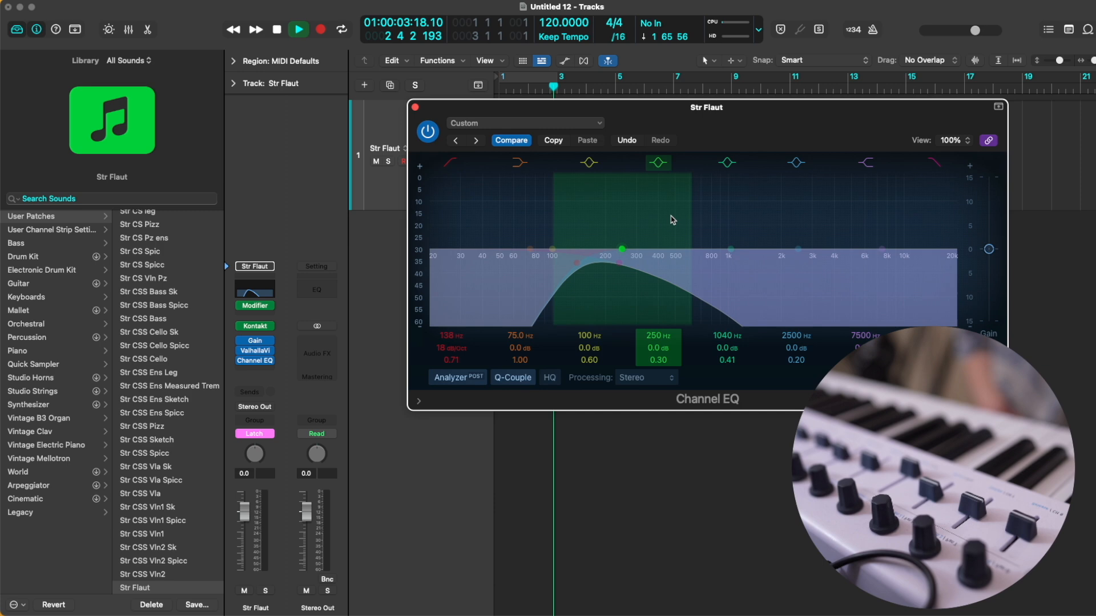
pyautogui.press('r')
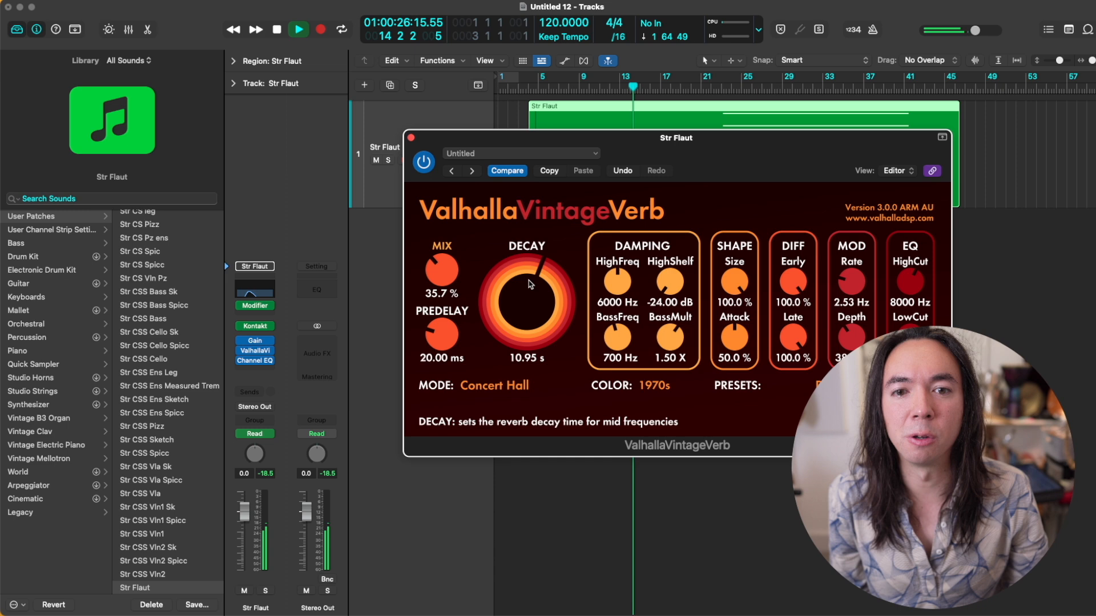
# Step: Set the Str Flaut track's ValhallaVintageVerb decay to about 11.46 s and its mix to about 44.3 % while listening back
pyautogui.moveTo(530, 284); pyautogui.dragTo(530, 281)
pyautogui.moveTo(444, 272); pyautogui.dragTo(444, 261)
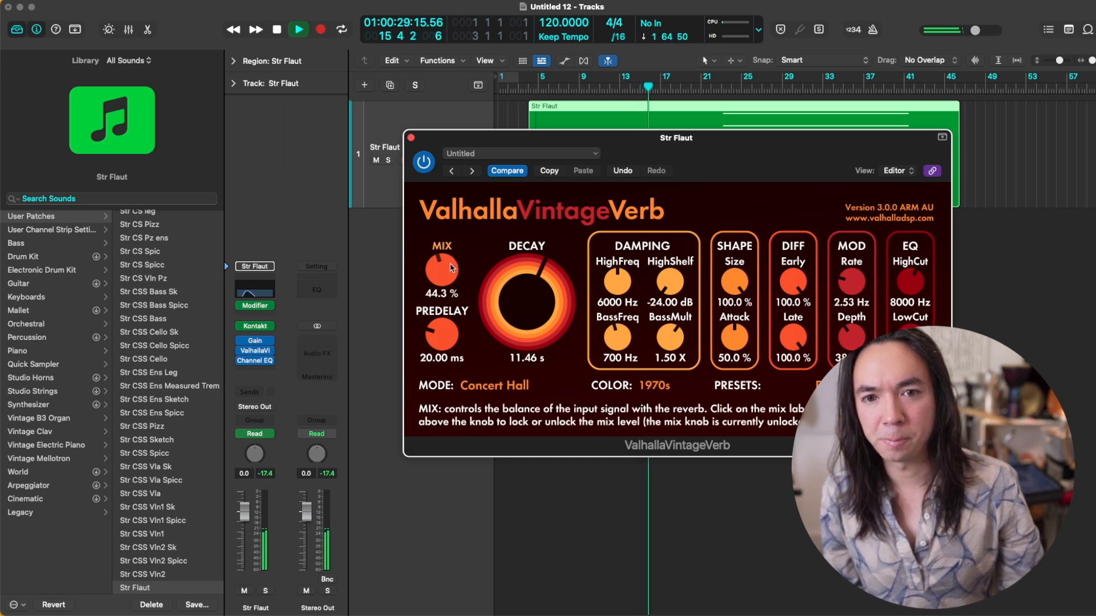
pyautogui.press('space')
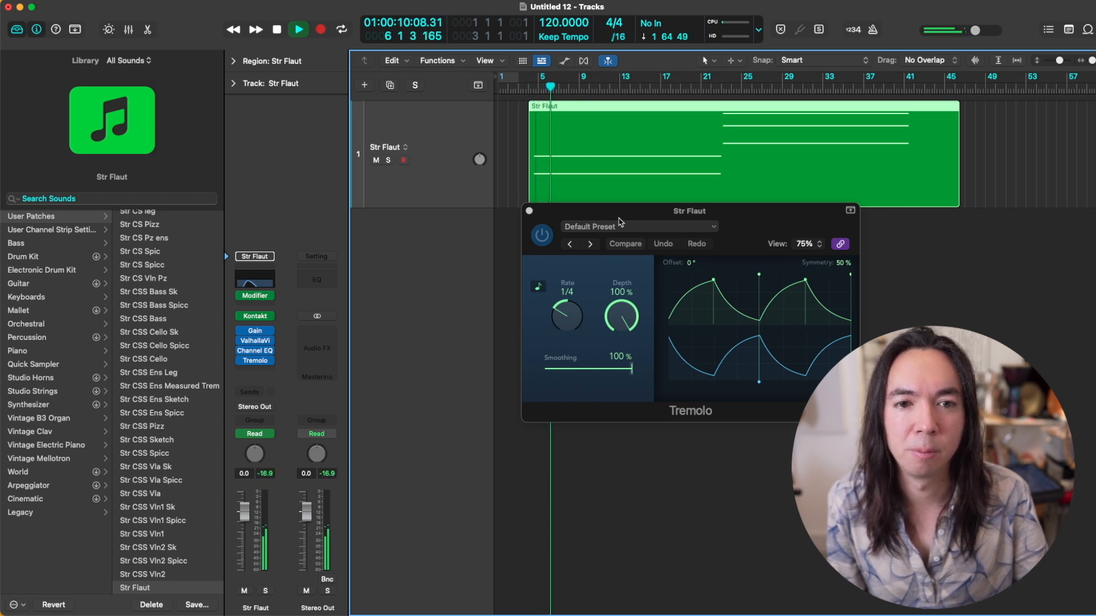
# Step: Lower the Tremolo depth on the Str Flaut track to 14 %, and keep adjusting it down to 0 % while the region plays
pyautogui.press('space')
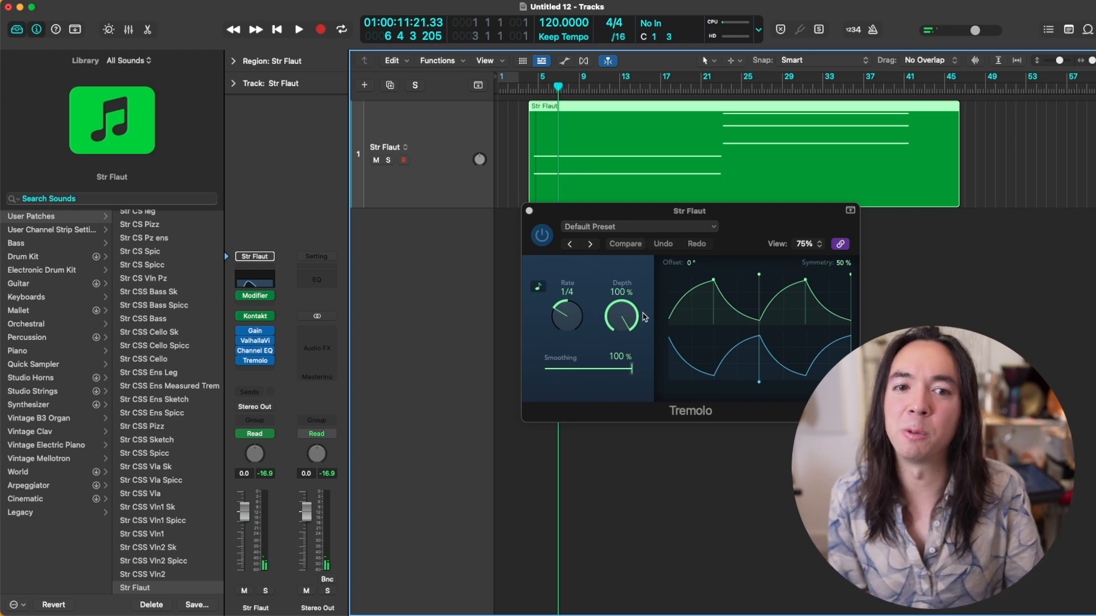
pyautogui.moveTo(622, 316); pyautogui.dragTo(628, 458)
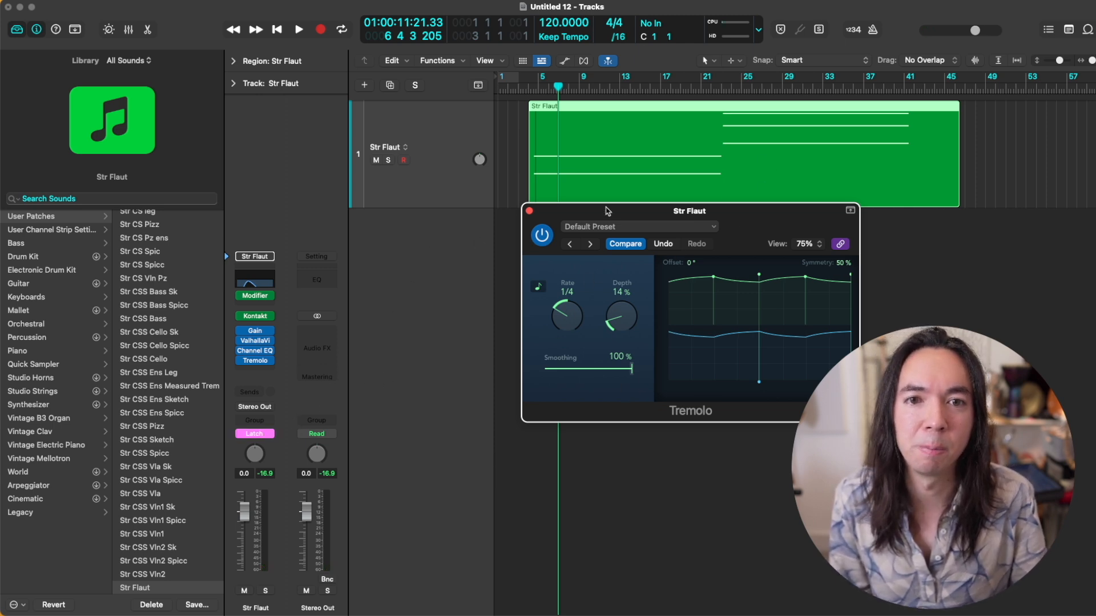
pyautogui.moveTo(608, 211); pyautogui.dragTo(627, 244)
pyautogui.click(530, 92)
pyautogui.moveTo(638, 344); pyautogui.dragTo(650, 413)
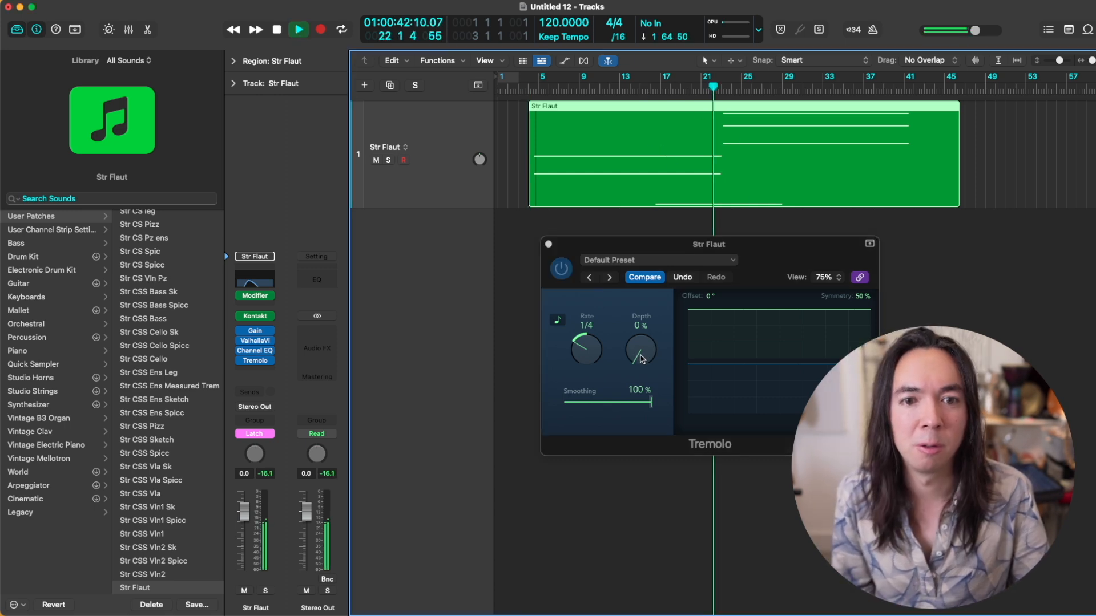
pyautogui.moveTo(638, 343); pyautogui.dragTo(590, 330)
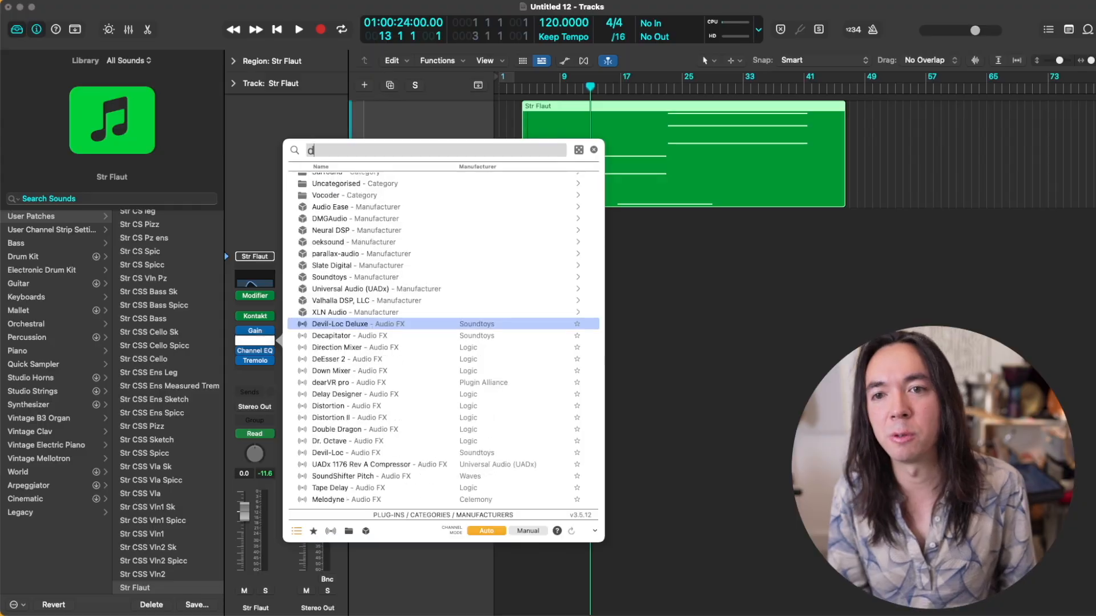
pyautogui.write('valh')
pyautogui.press('Return')
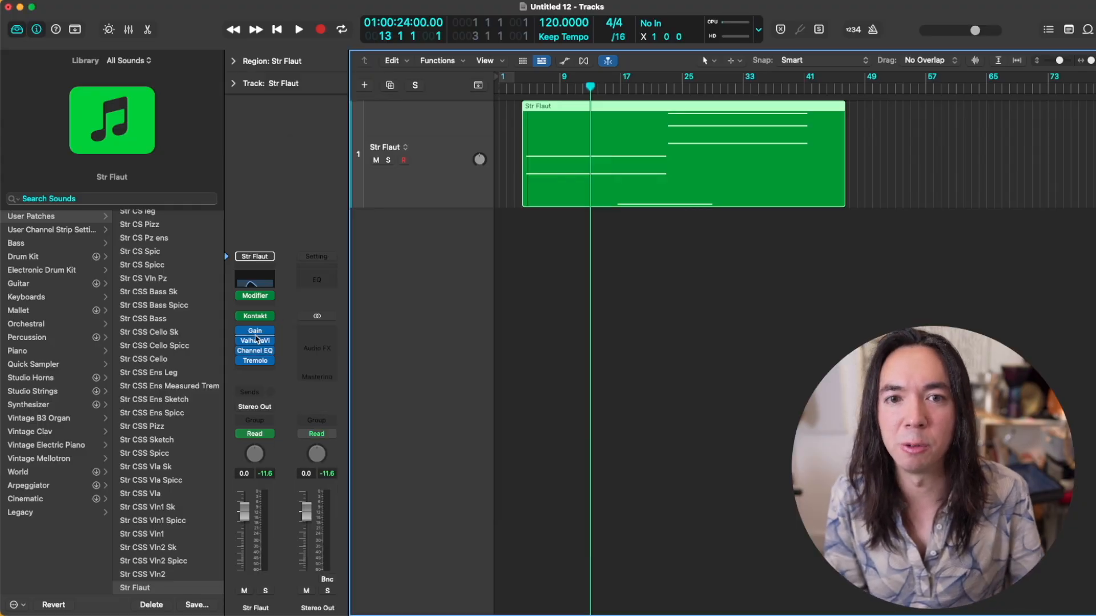
# Step: Insert Devil-Loc Deluxe between Gain and ValhallaVintageVerb on the Str Flaut track and adjust its Crunch amount
pyautogui.click(269, 340)
pyautogui.click(502, 196)
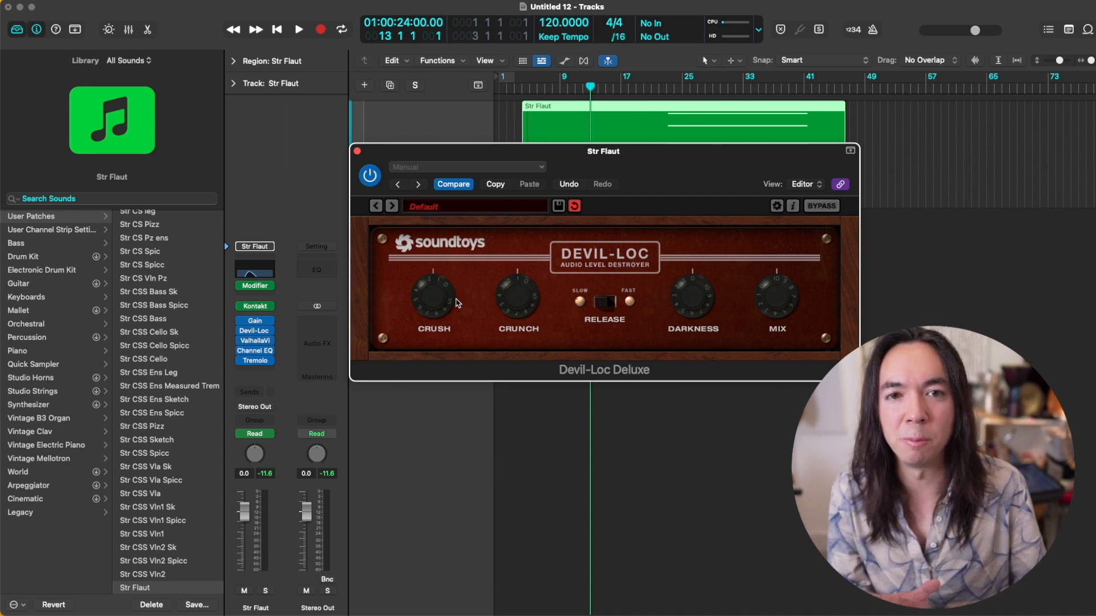
pyautogui.click(909, 144)
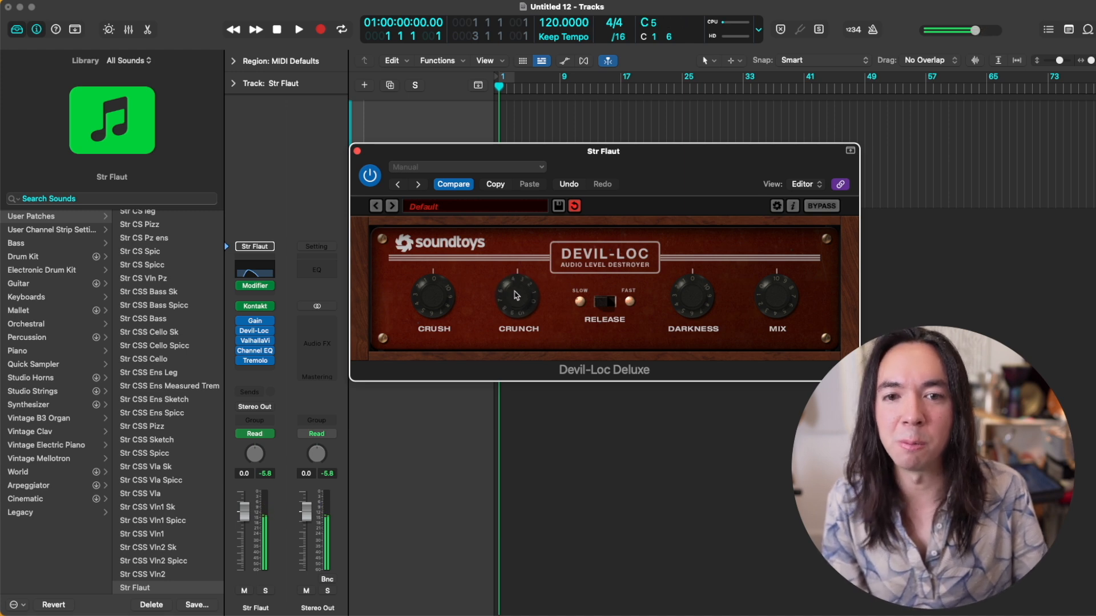
pyautogui.moveTo(514, 291); pyautogui.dragTo(508, 320)
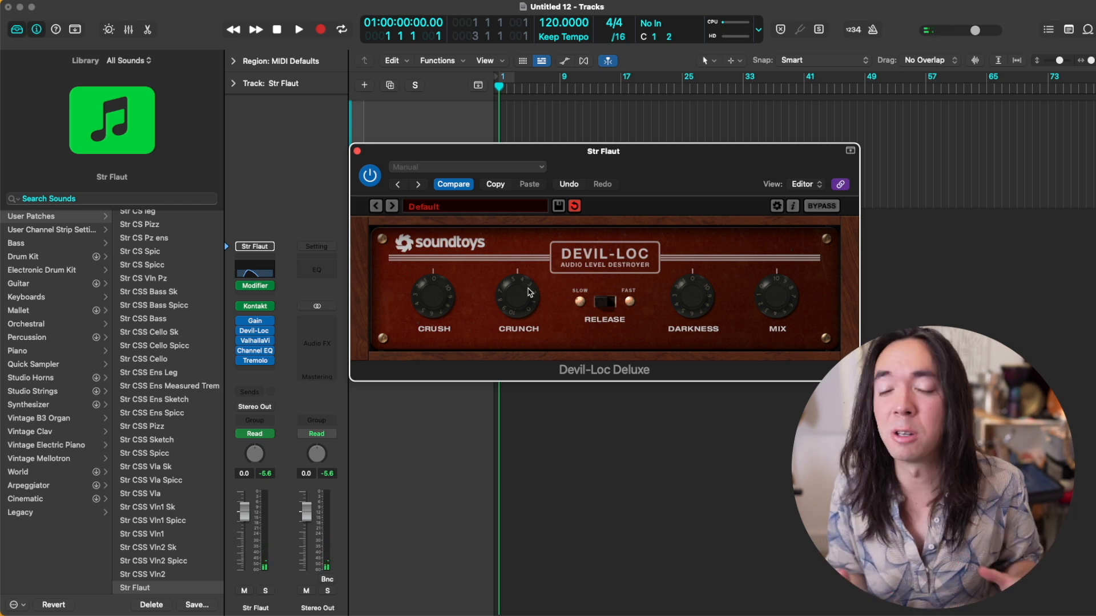
pyautogui.click(357, 150)
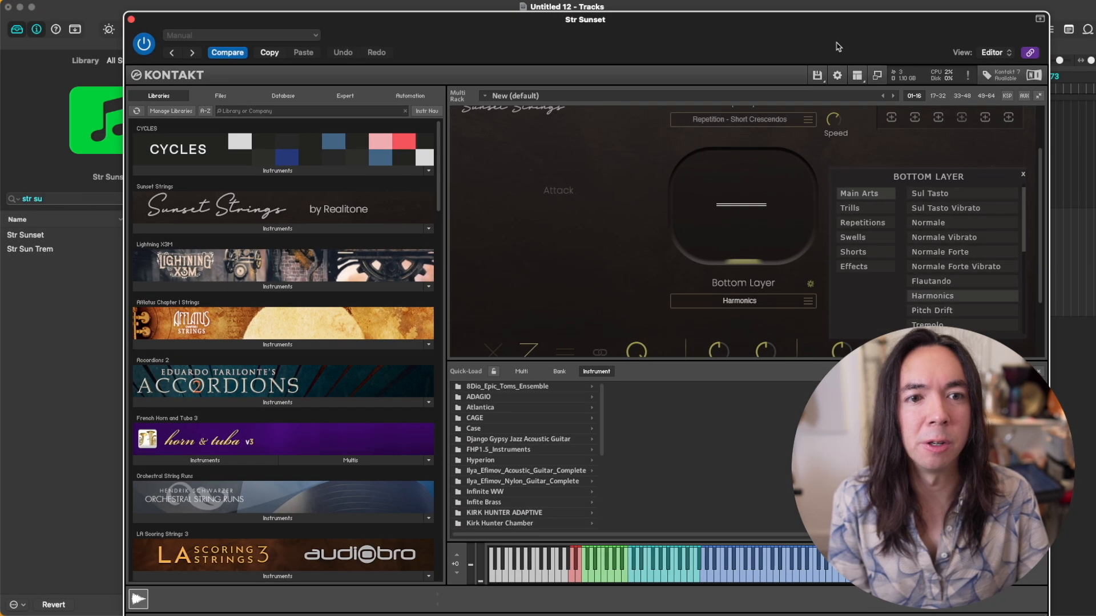
pyautogui.scroll(2, 854, 254)
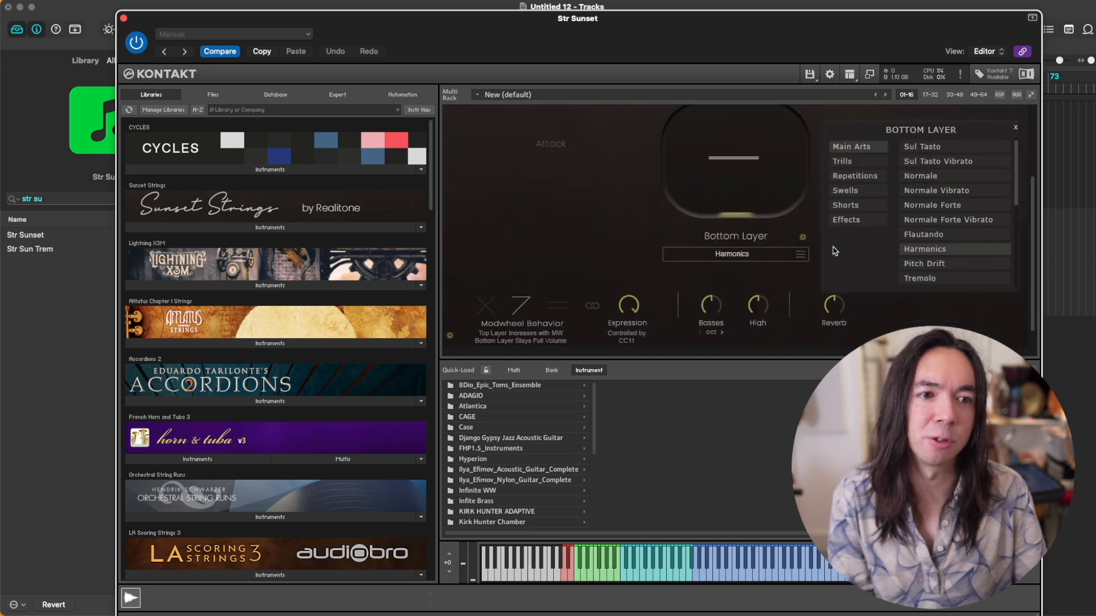
pyautogui.scroll(-4, 834, 251)
pyautogui.scroll(1, 834, 253)
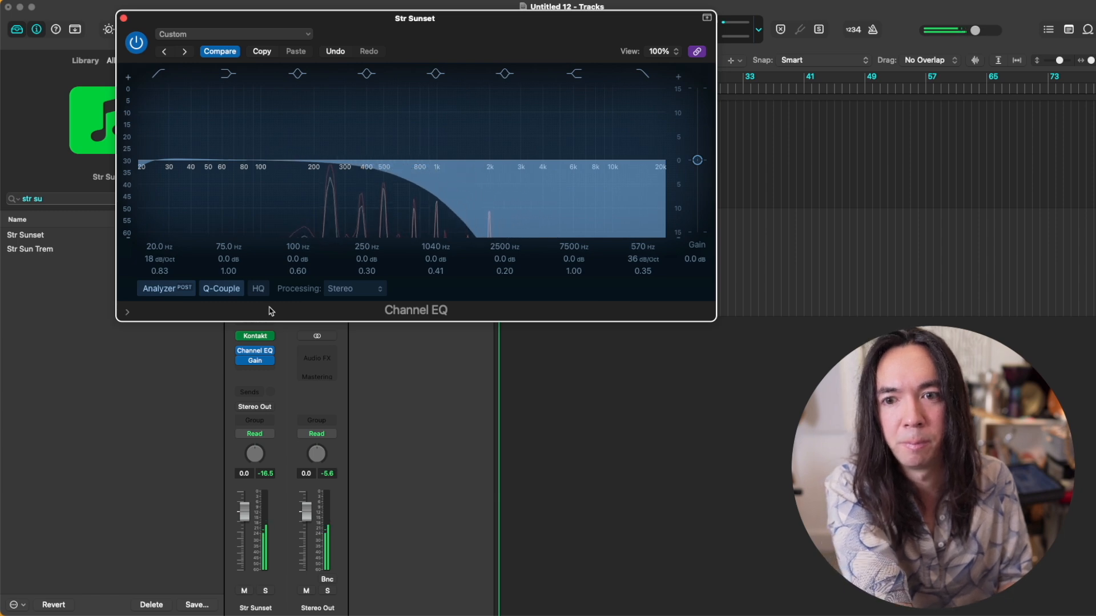
# Step: Insert Crystallizer after Gain on the Str Sunset track and raise its Mix towards wet
pyautogui.click(269, 370)
pyautogui.write('cry')
pyautogui.press('Escape')
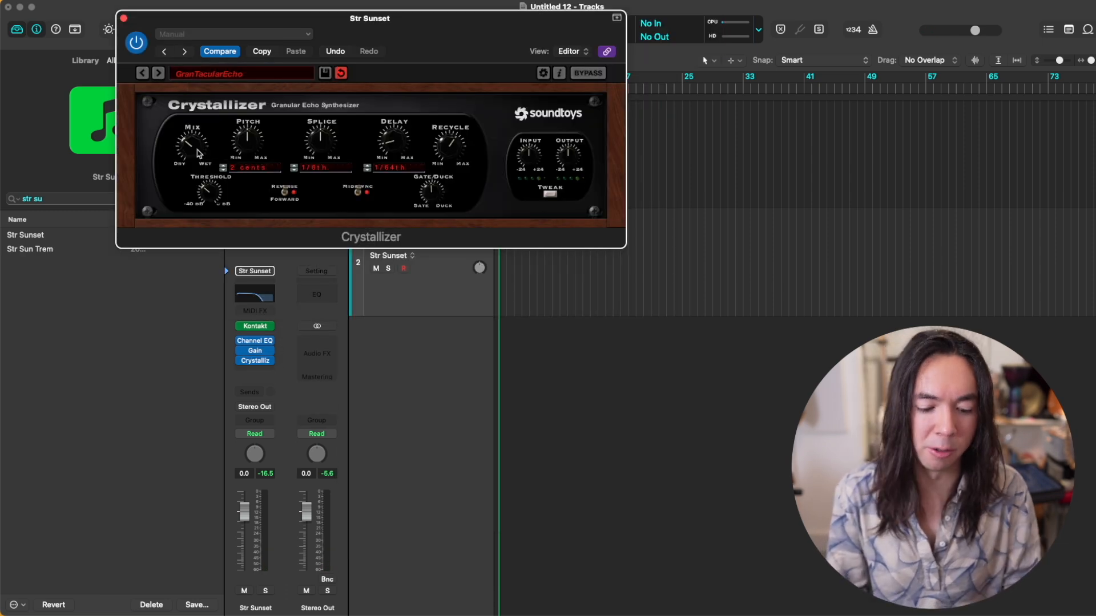
pyautogui.moveTo(199, 153); pyautogui.dragTo(215, 128)
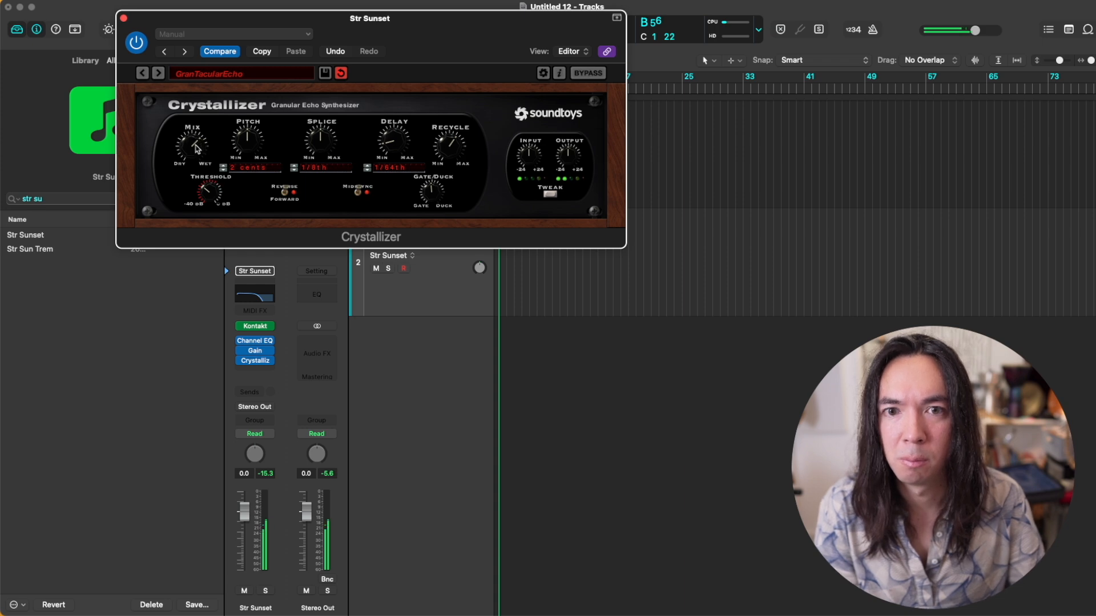
pyautogui.moveTo(197, 149); pyautogui.dragTo(205, 146)
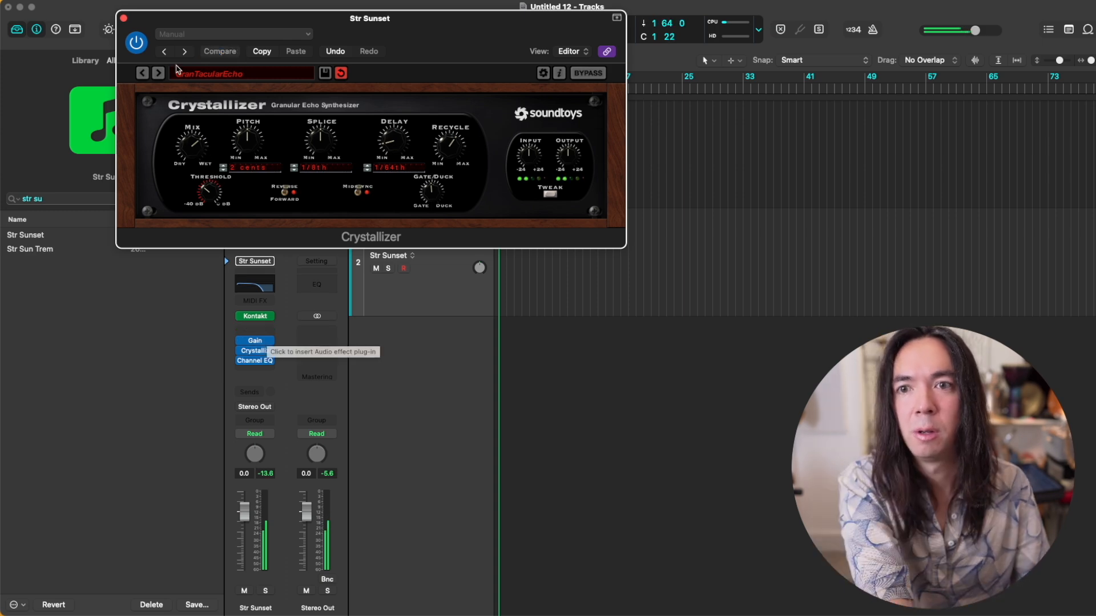
# Step: Browse Crystallizer's preset categories, including Effected and Echo Reverse, and choose a preset
pyautogui.click(245, 73)
pyautogui.moveTo(257, 148)
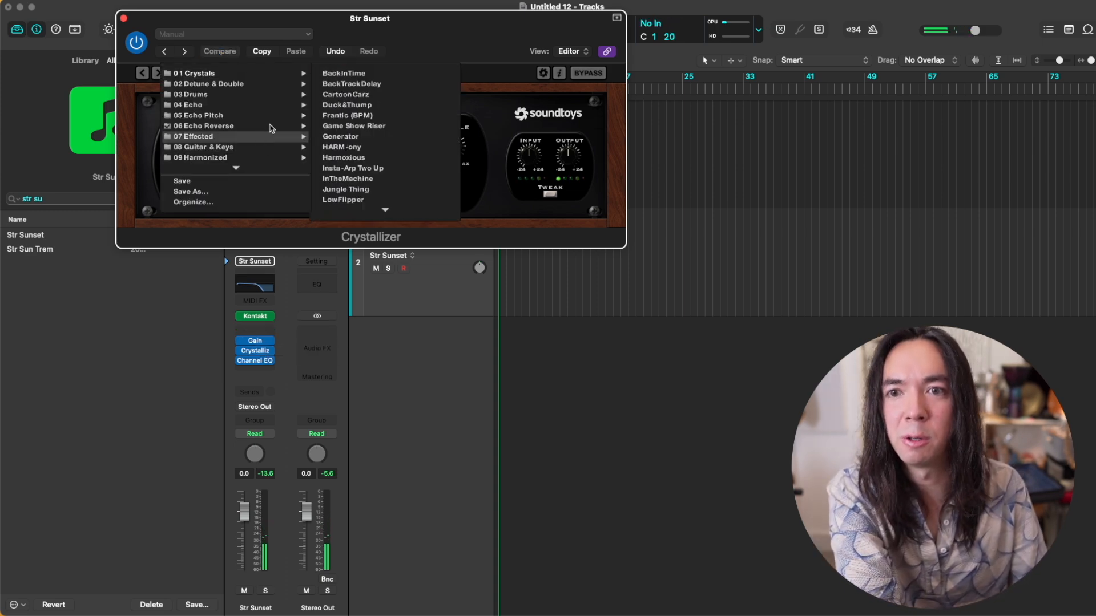
pyautogui.moveTo(271, 127)
pyautogui.click(344, 136)
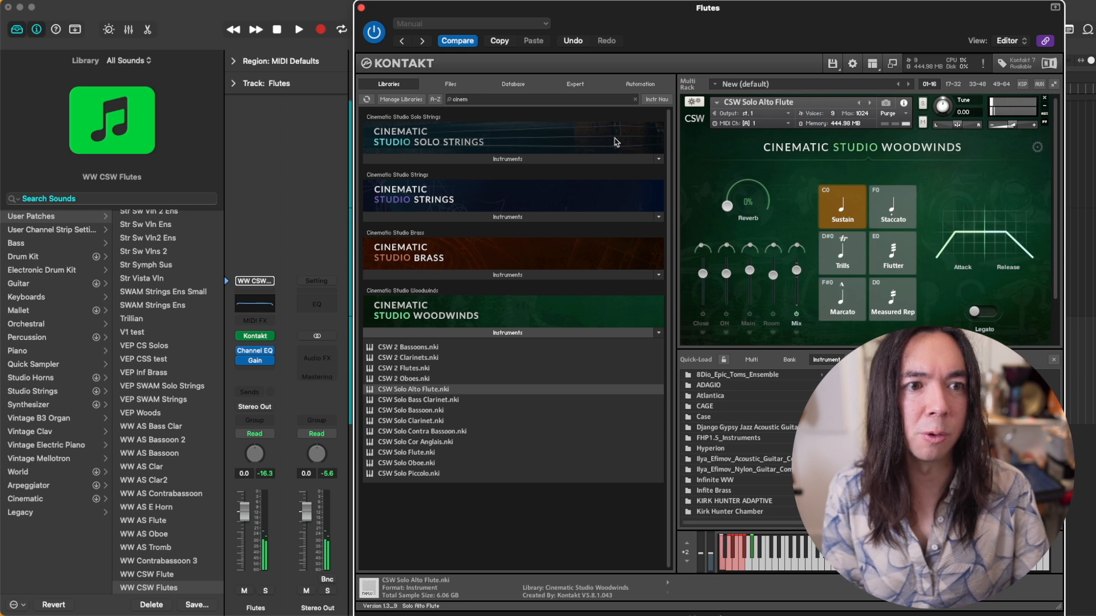
# Step: Insert EchoBoy after Gain on the Flutes track with the 1:4 ping preset and raise its Mix
pyautogui.moveTo(957, 232); pyautogui.dragTo(979, 233)
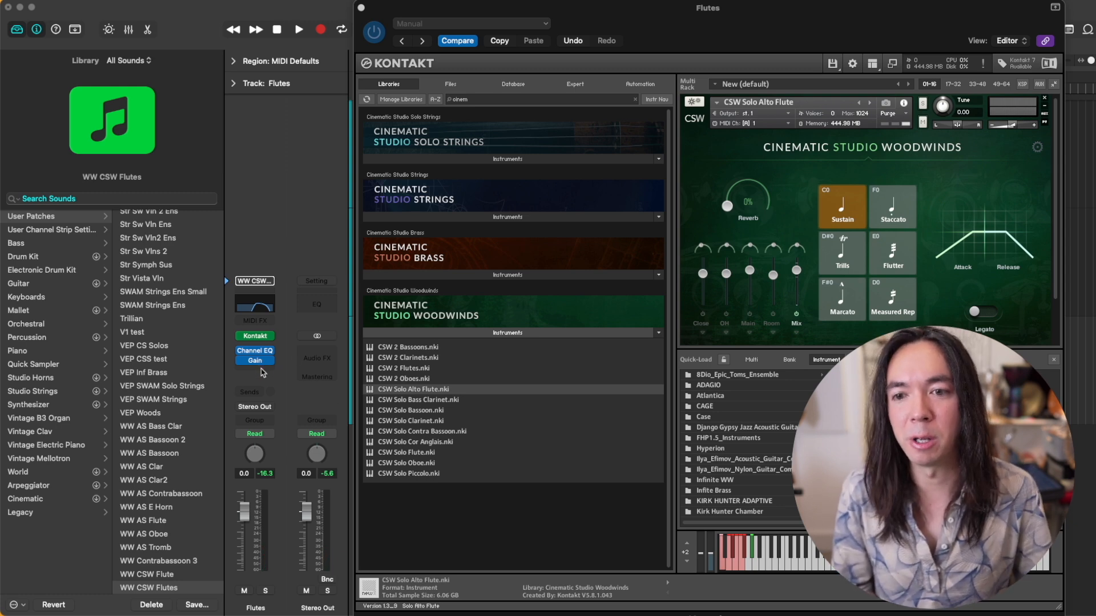
pyautogui.click(257, 372)
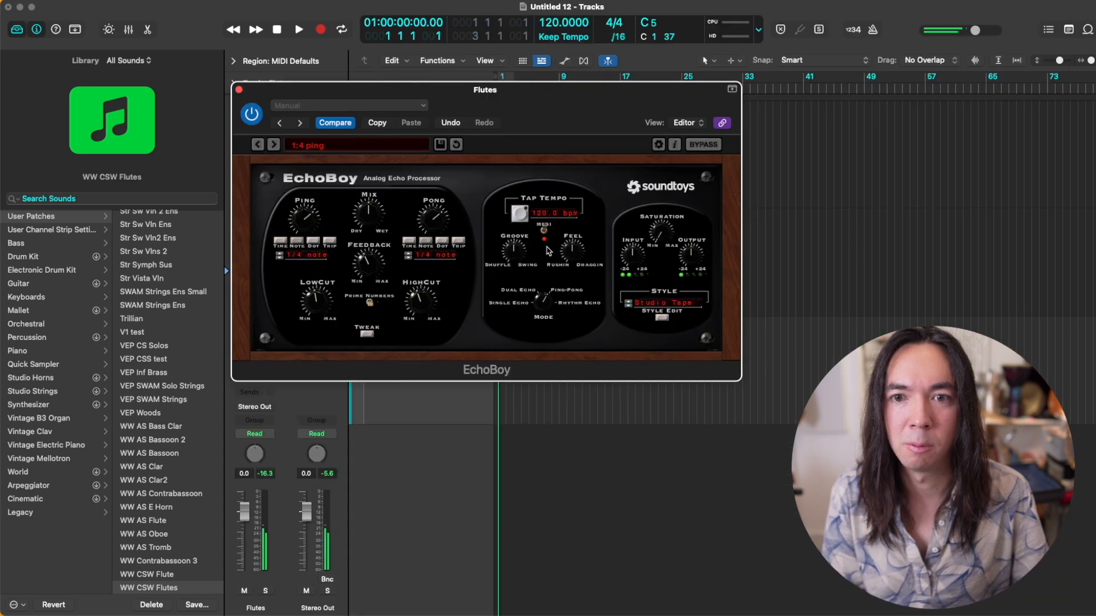
pyautogui.moveTo(380, 222); pyautogui.dragTo(384, 208)
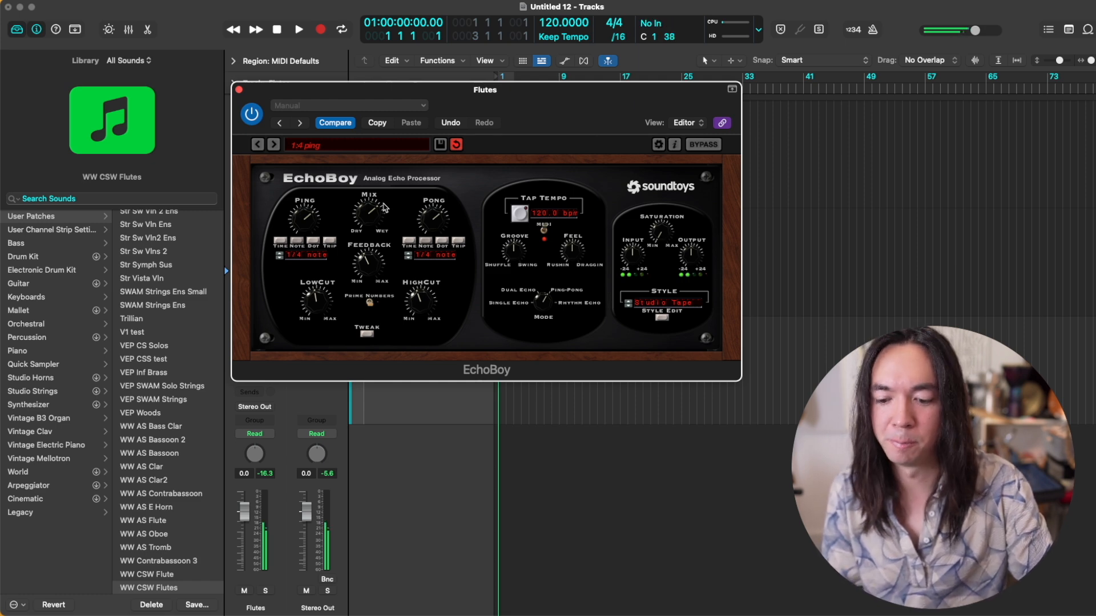
pyautogui.click(239, 90)
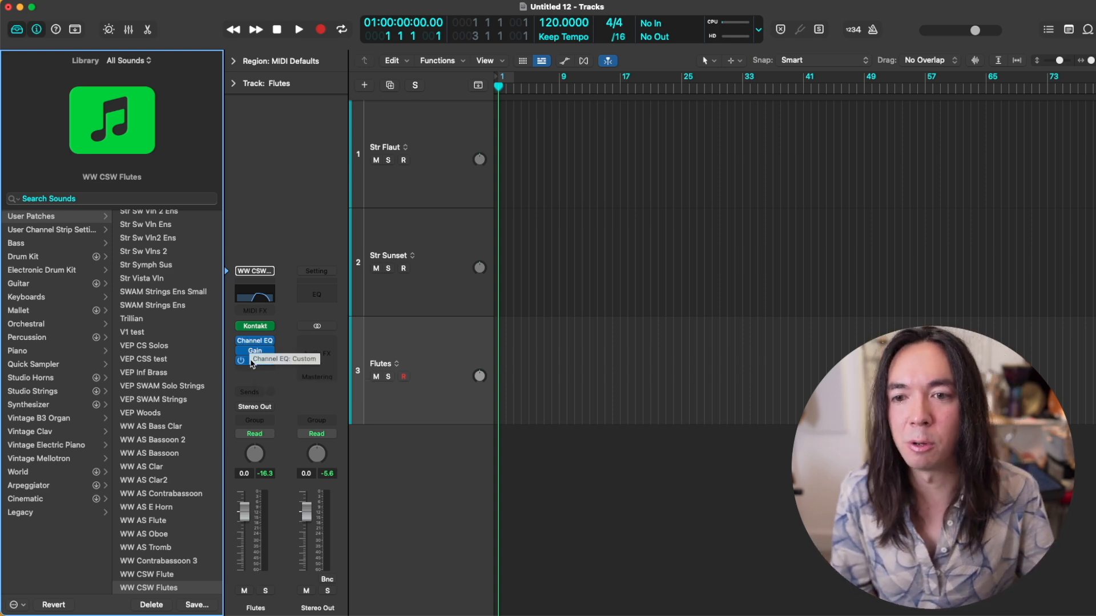
# Step: Tune the CSW Solo Alto Flute to -12.00 semitones in Kontakt and open the Flutes track's Channel EQ
pyautogui.click(255, 326)
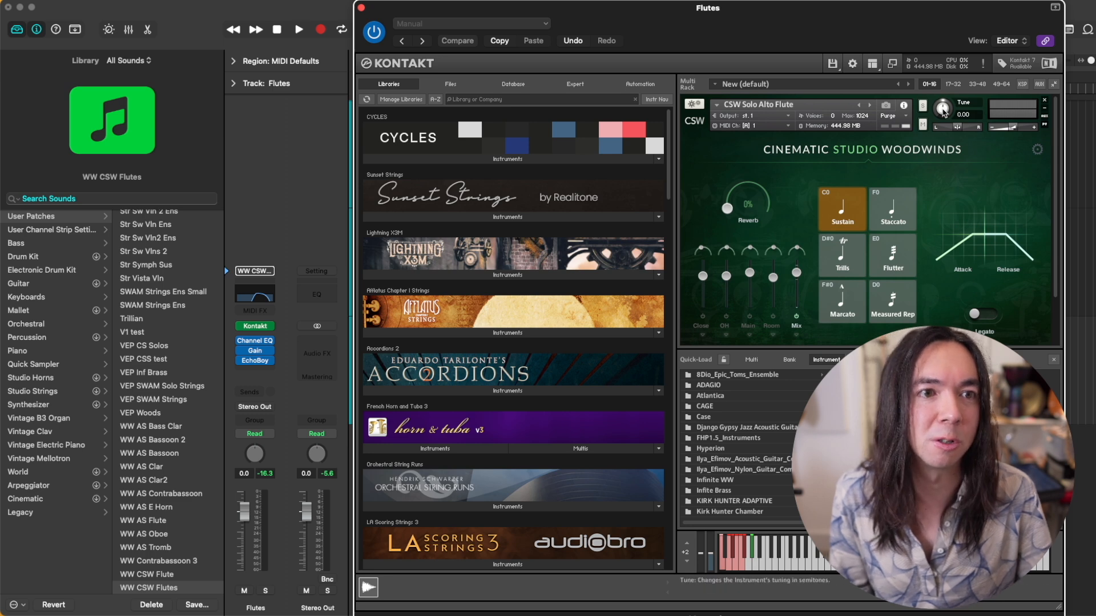
pyautogui.moveTo(942, 108); pyautogui.dragTo(923, 137)
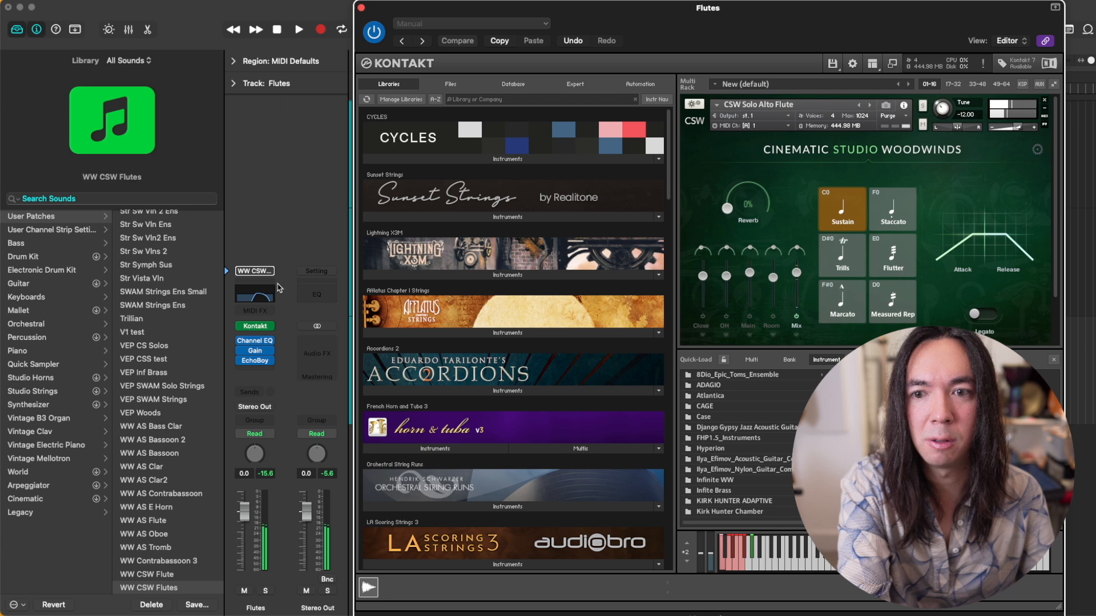
pyautogui.click(255, 294)
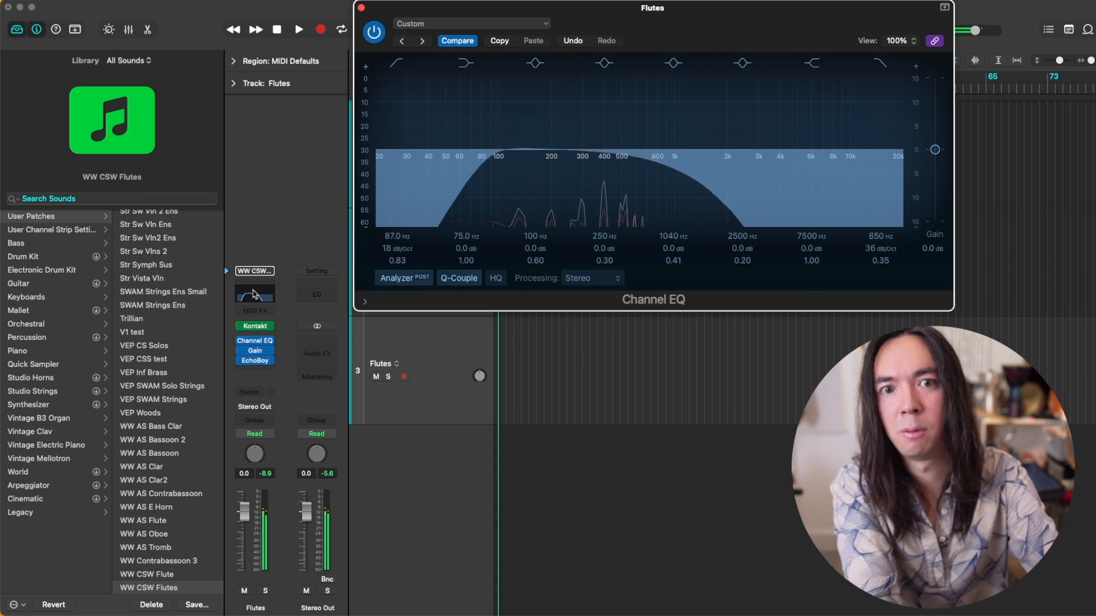
pyautogui.press('space')
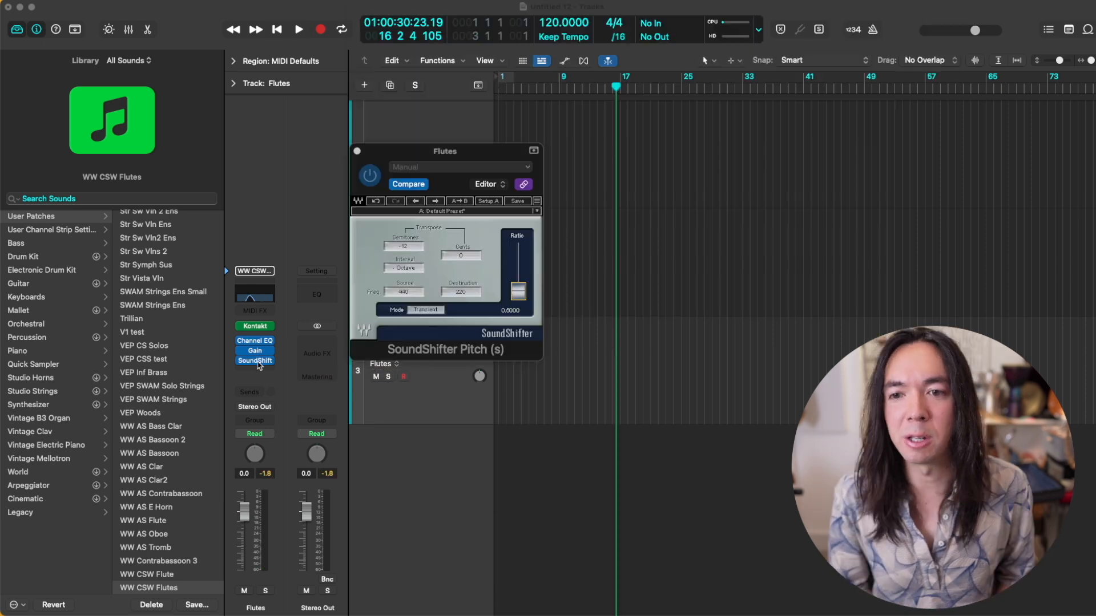
# Step: Replace SoundShifter Pitch on the Flutes track with the Soundtoys Little AlterBoy plug-in
pyautogui.rightClick(258, 366)
pyautogui.write('alter')
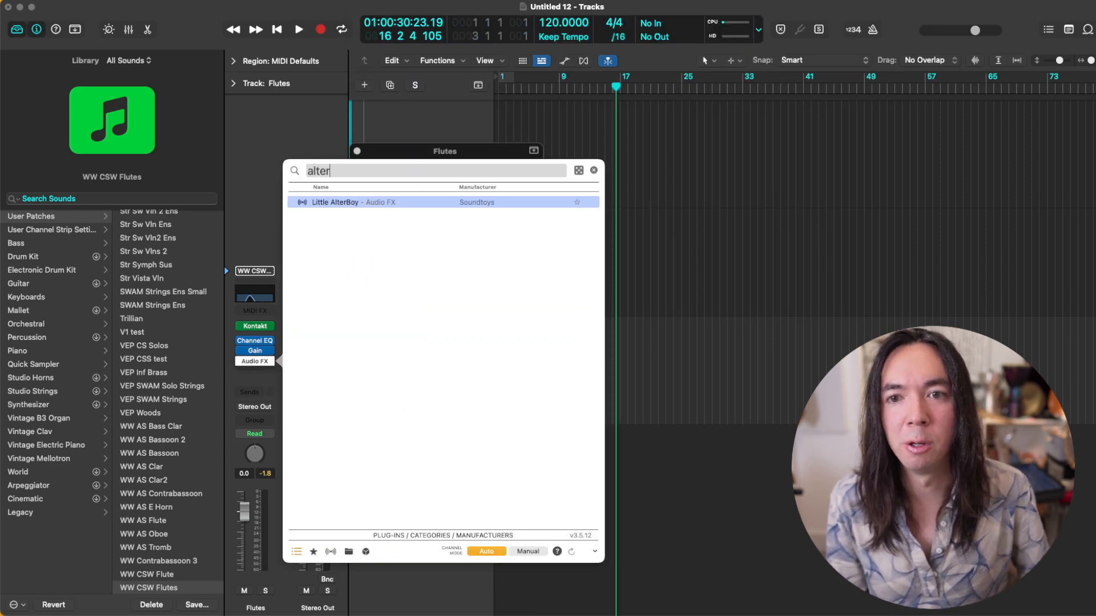
pyautogui.press('Return')
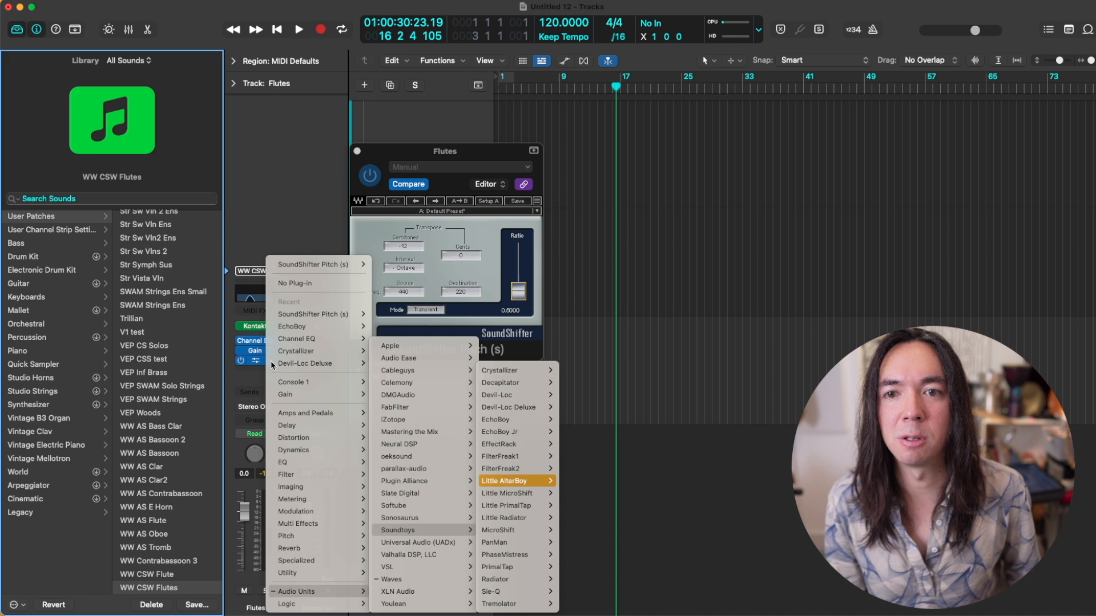
# Step: Link pitch and formant in Little AlterBoy, set both to -12.0, and turn down the Drive
pyautogui.click(482, 283)
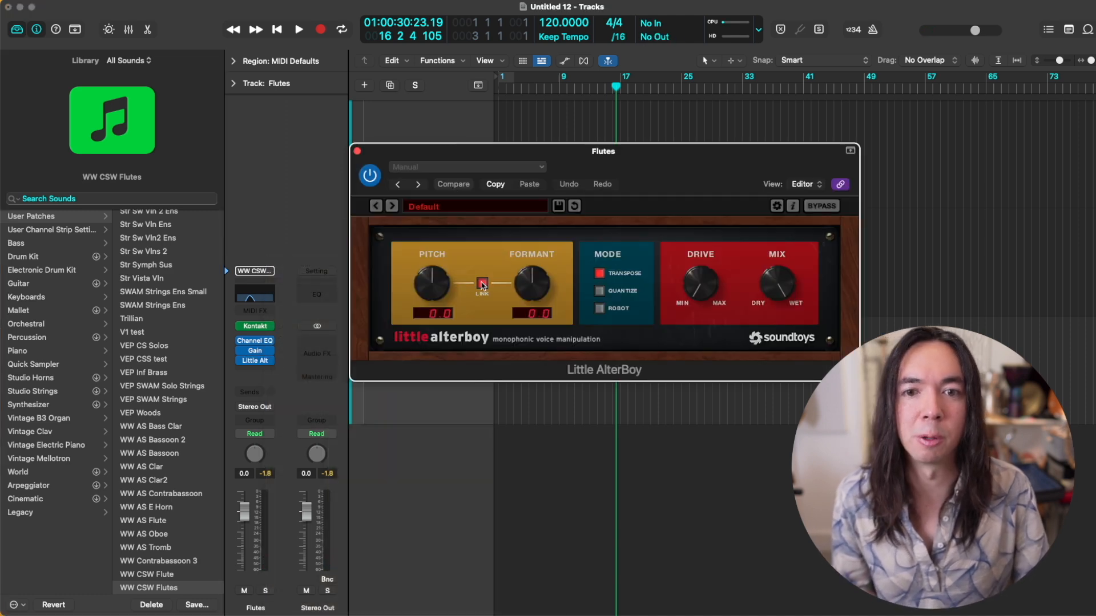
pyautogui.moveTo(432, 284); pyautogui.dragTo(443, 409)
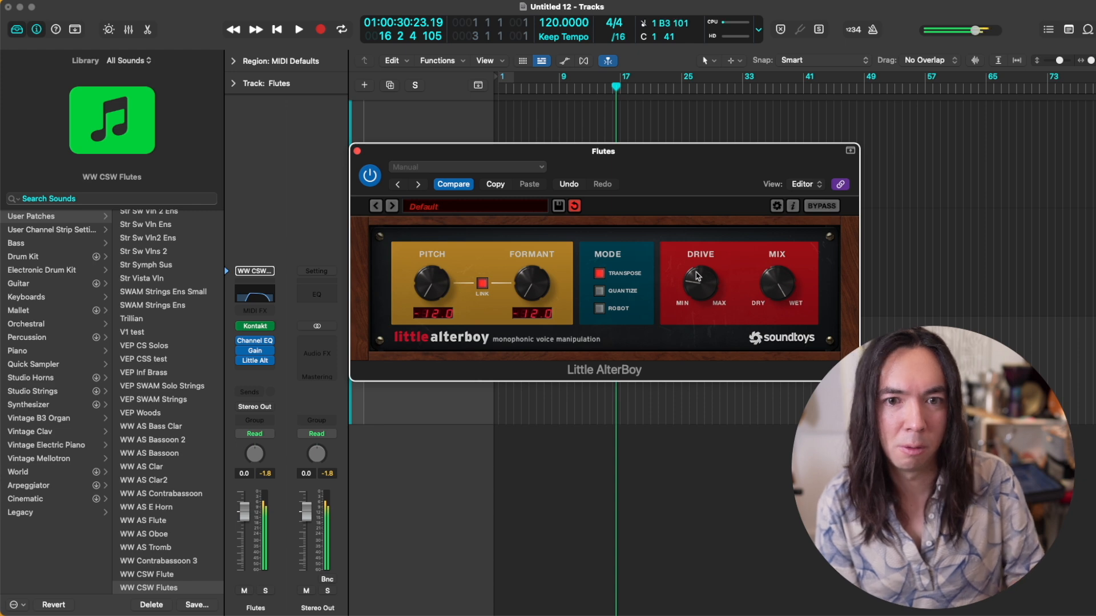
pyautogui.moveTo(697, 277); pyautogui.dragTo(701, 306)
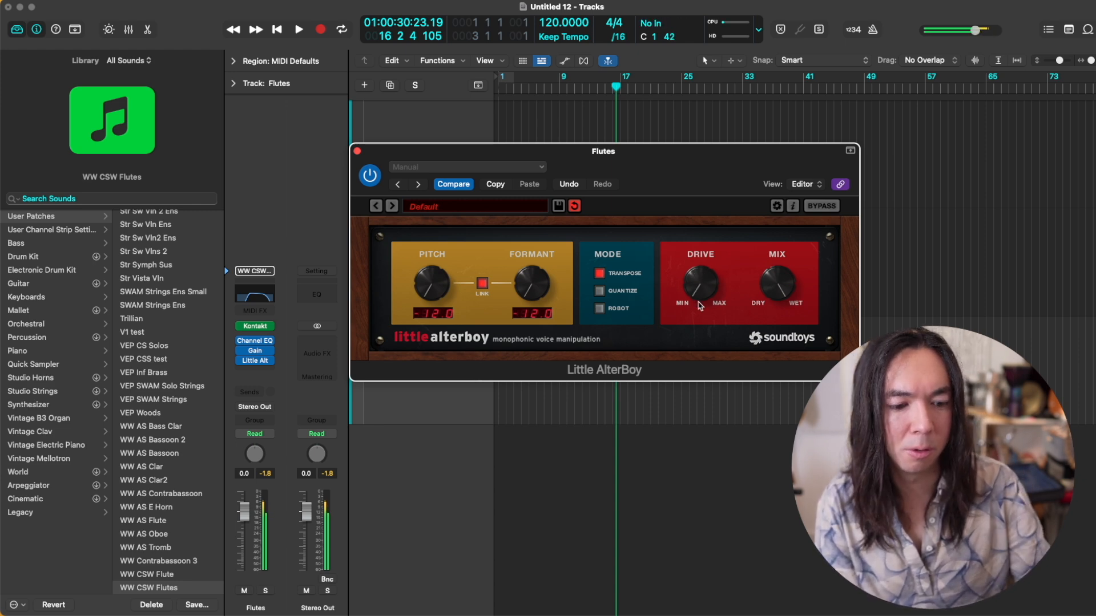
# Step: Bring up the Flutes track's Kontakt instrument and its Channel EQ to examine their settings
pyautogui.click(242, 341)
pyautogui.click(255, 326)
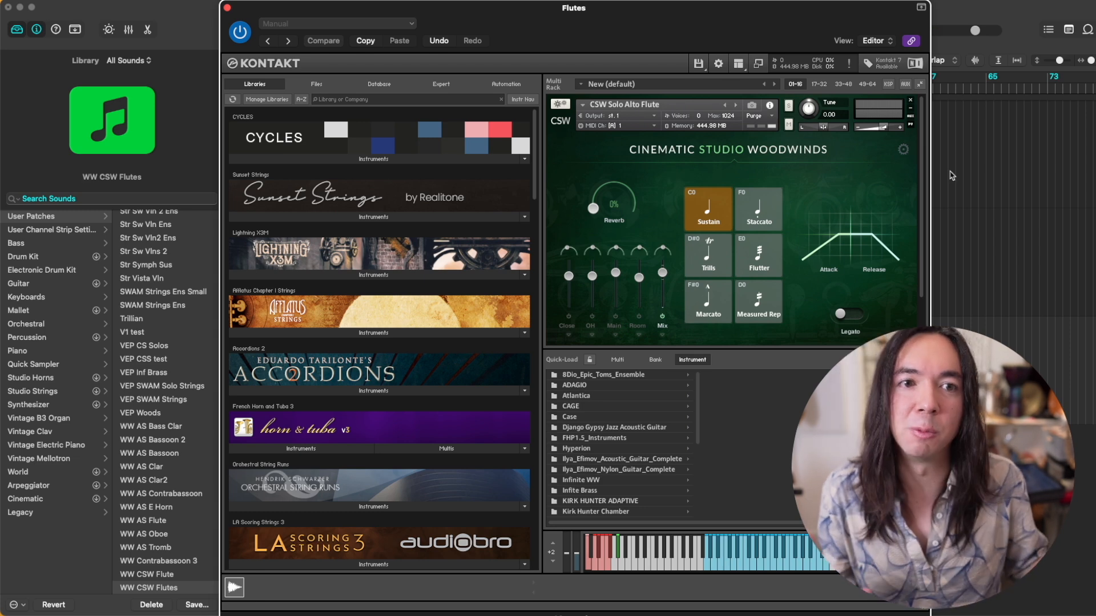
pyautogui.moveTo(712, 15); pyautogui.dragTo(716, 40)
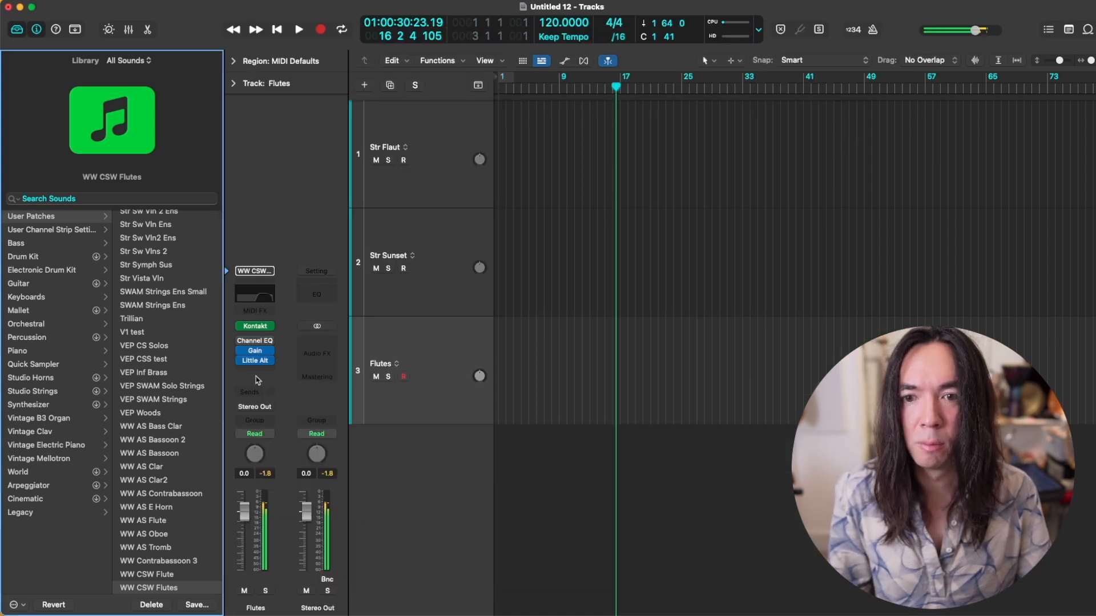
pyautogui.click(255, 341)
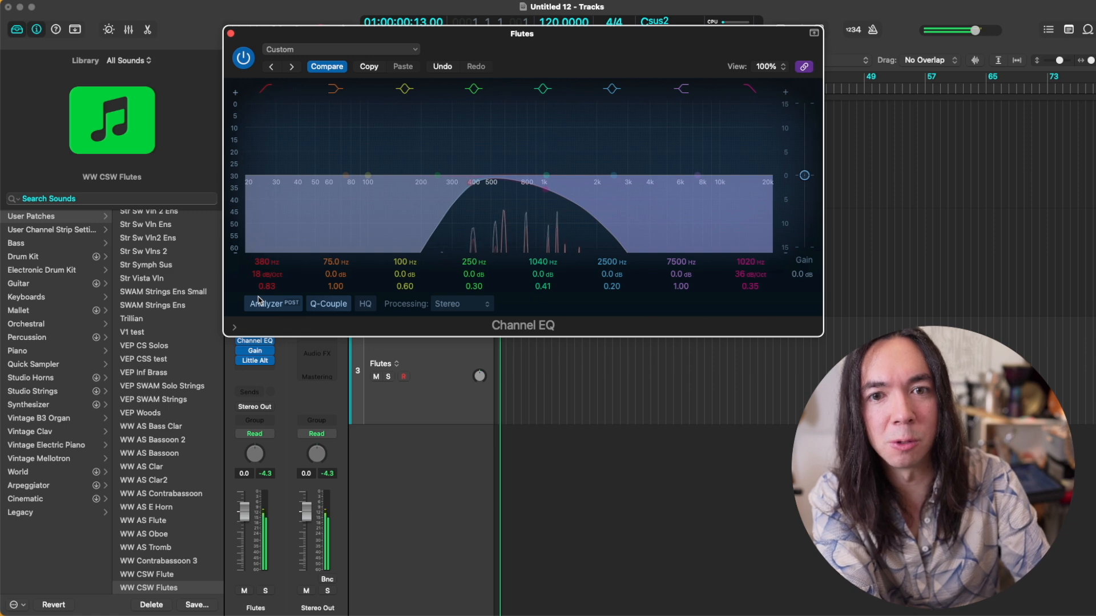
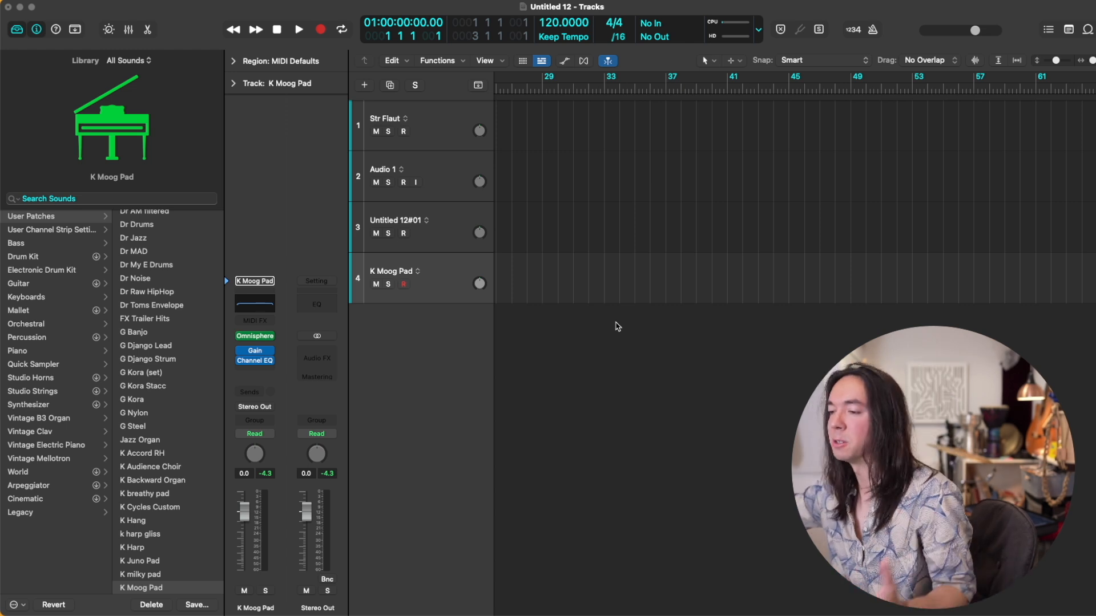
# Step: Record a pad part on the K Moog Pad track and return the playhead to bar 21
pyautogui.press('r')
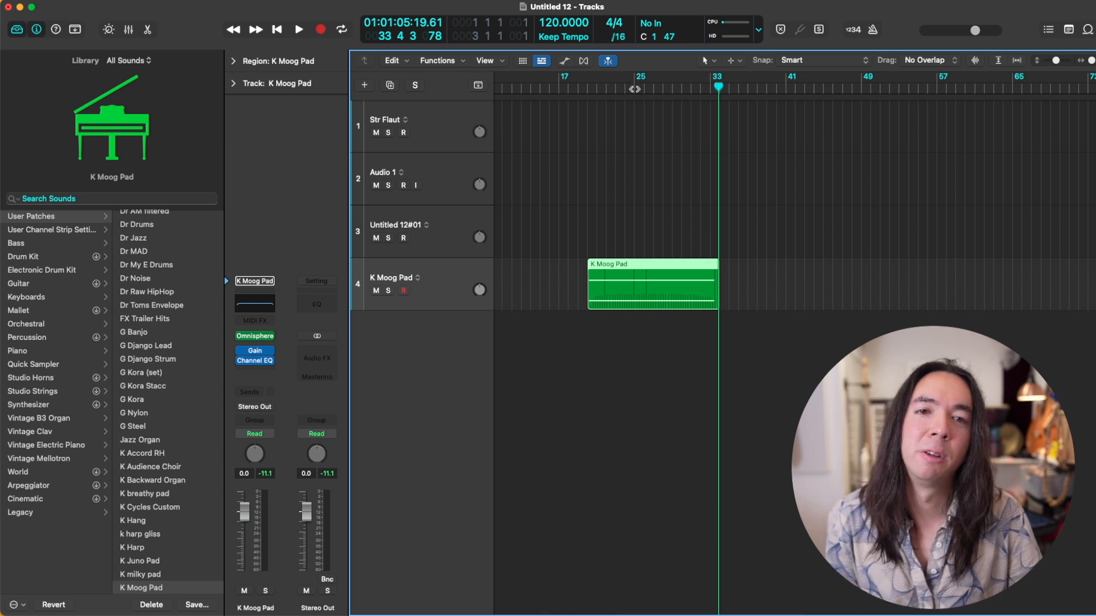
pyautogui.click(598, 87)
pyautogui.scroll(3, 617, 103)
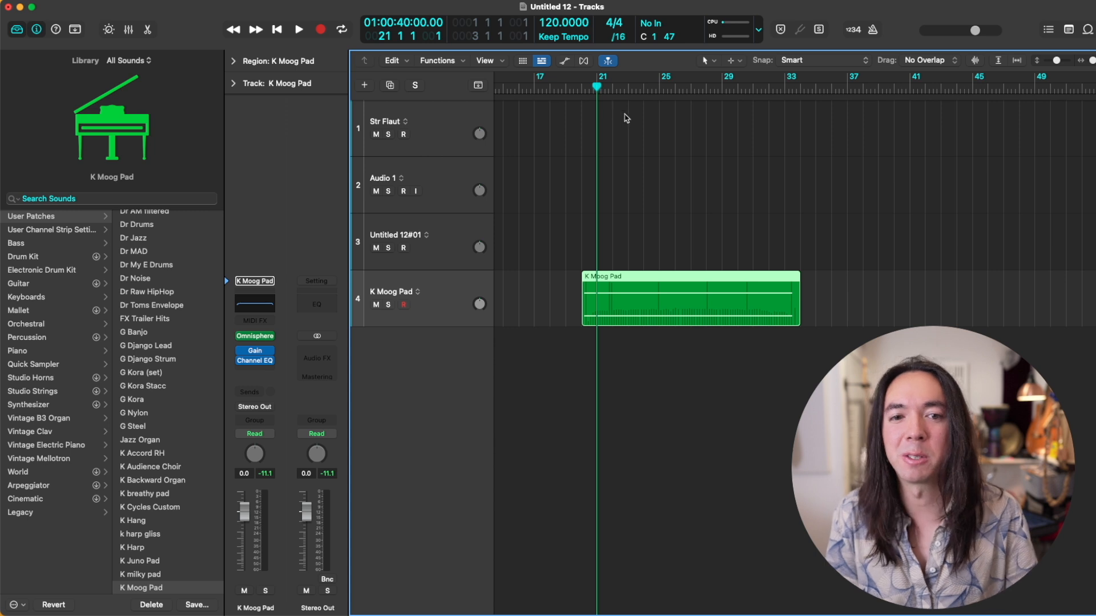
pyautogui.scroll(-4, 689, 189)
pyautogui.scroll(3, 689, 188)
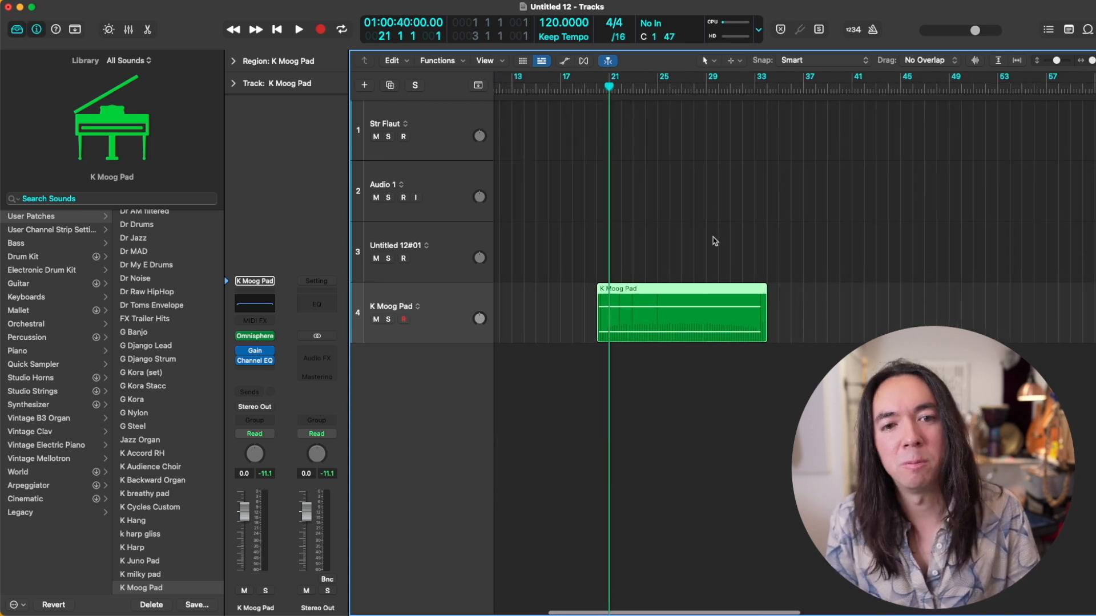
pyautogui.scroll(1, 715, 241)
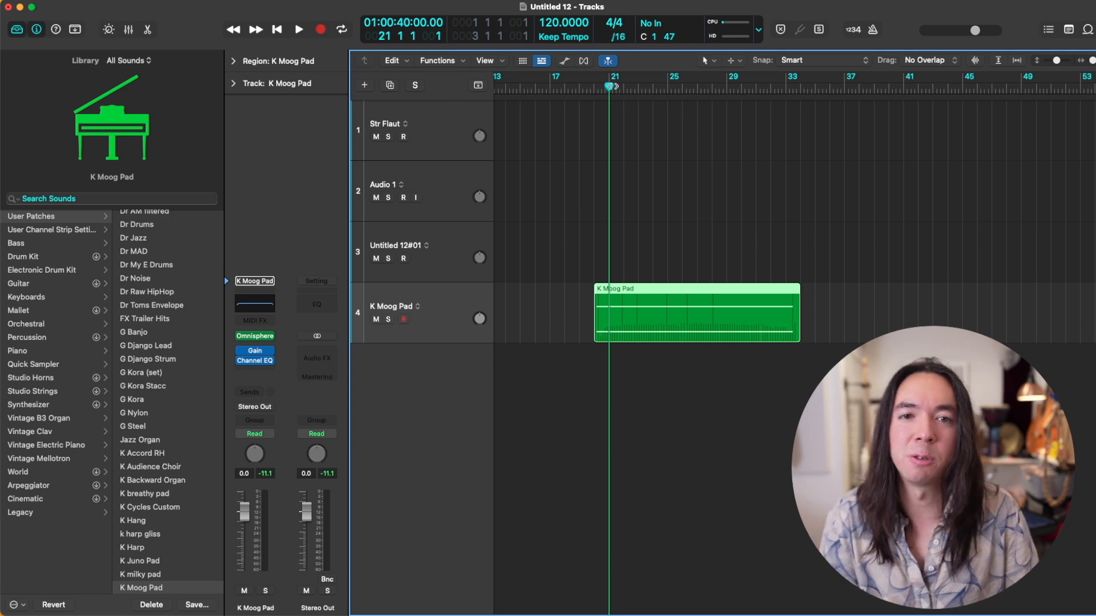
pyautogui.scroll(2, 616, 105)
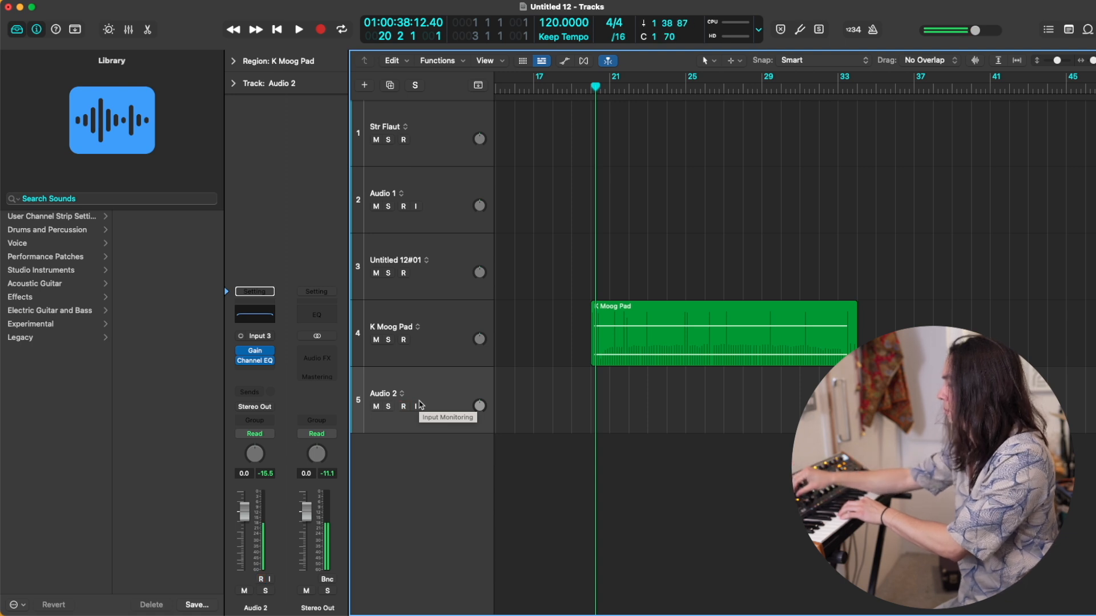
# Step: Record an external synth take on the Audio 2 track and move the playhead back to about bar 28
pyautogui.press('r')
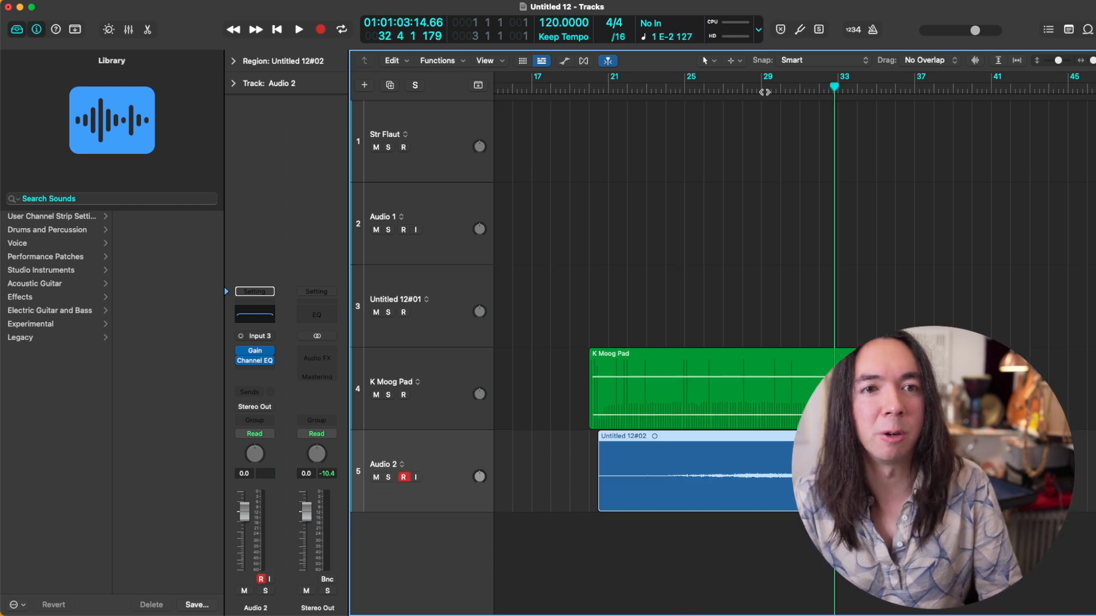
pyautogui.click(766, 91)
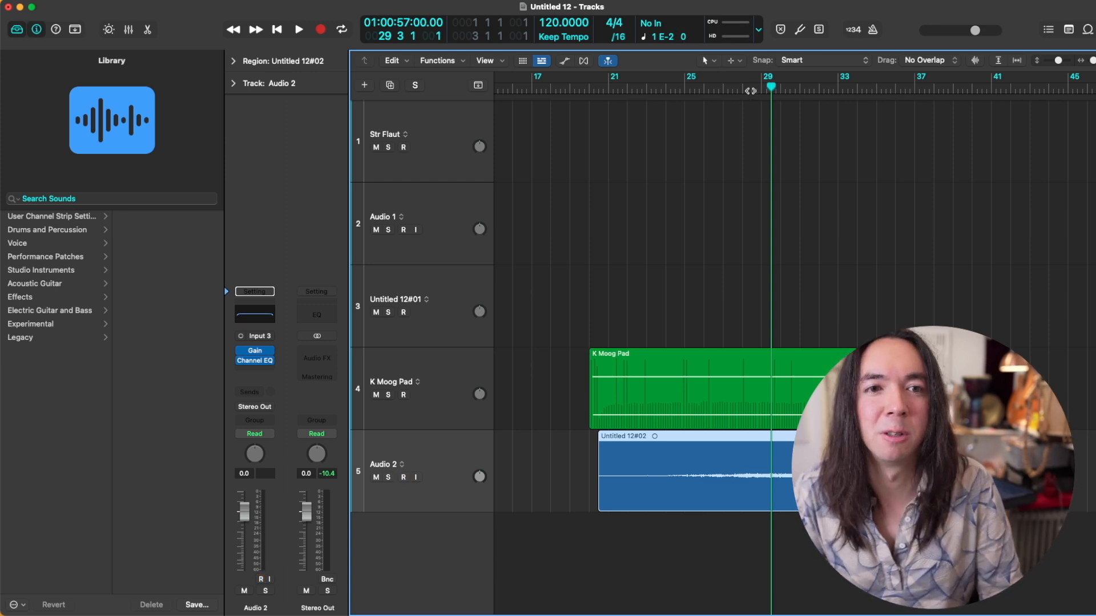
pyautogui.click(750, 91)
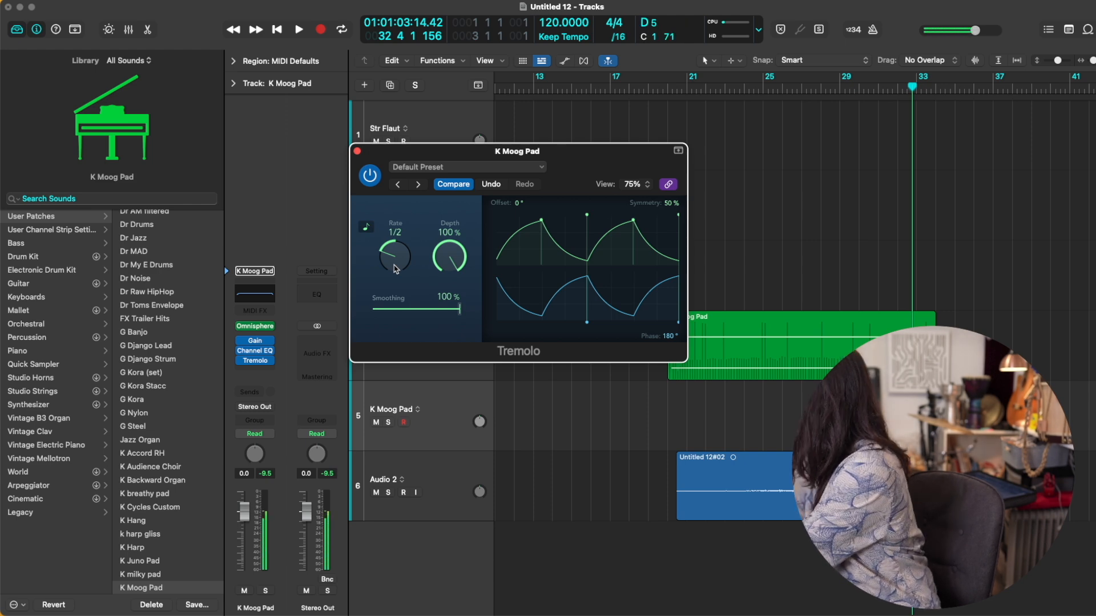
# Step: Close the Tremolo and record a part on the second K Moog Pad track, with playback starting at bar 25
pyautogui.click(357, 151)
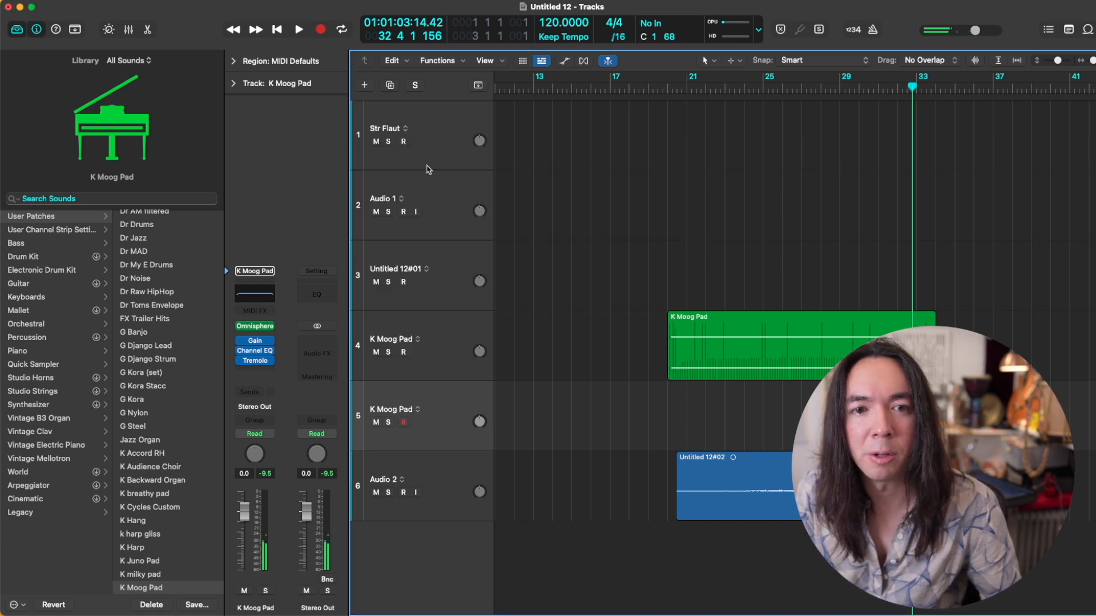
pyautogui.click(743, 90)
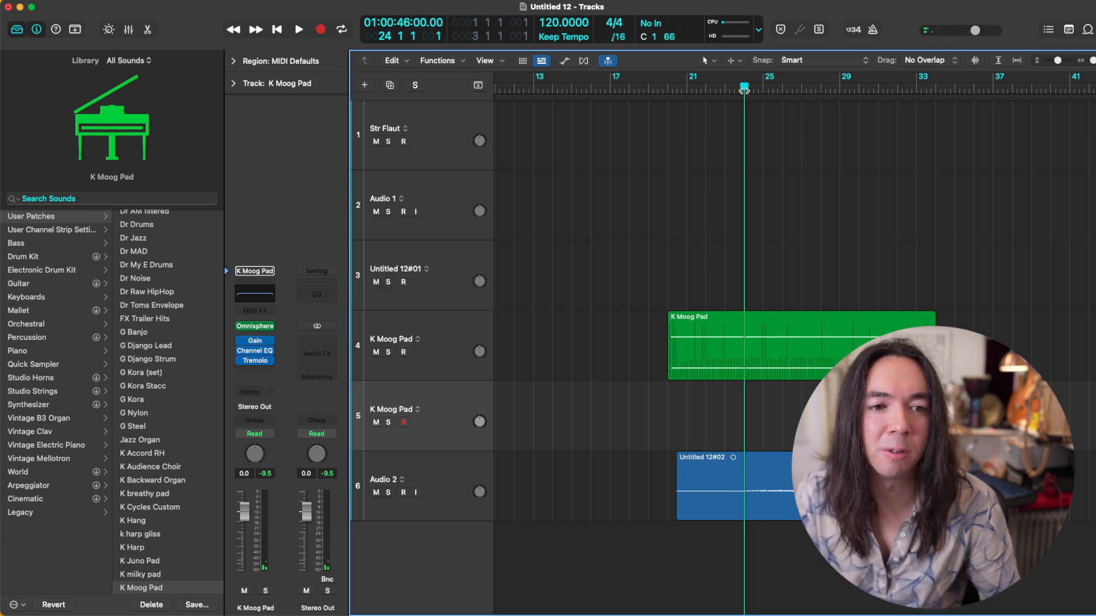
pyautogui.click(763, 87)
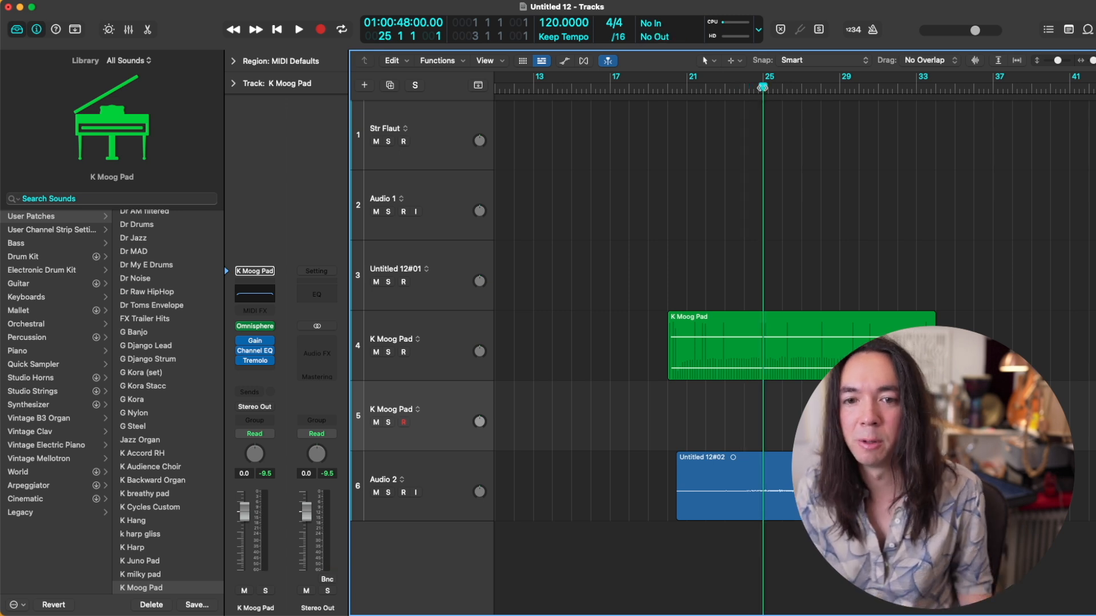
pyautogui.press('space')
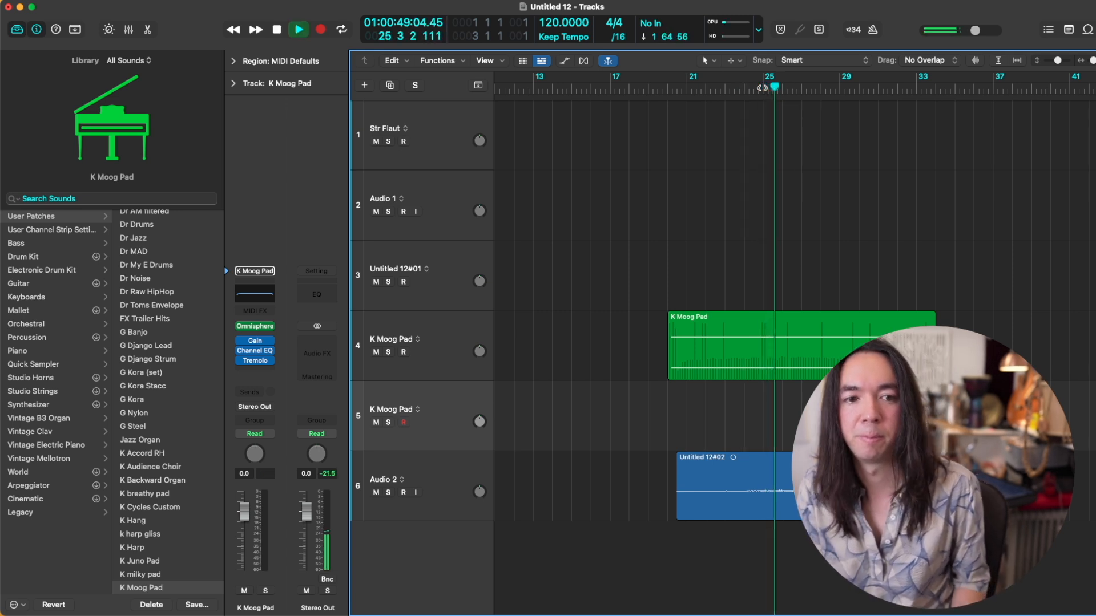
pyautogui.press('r')
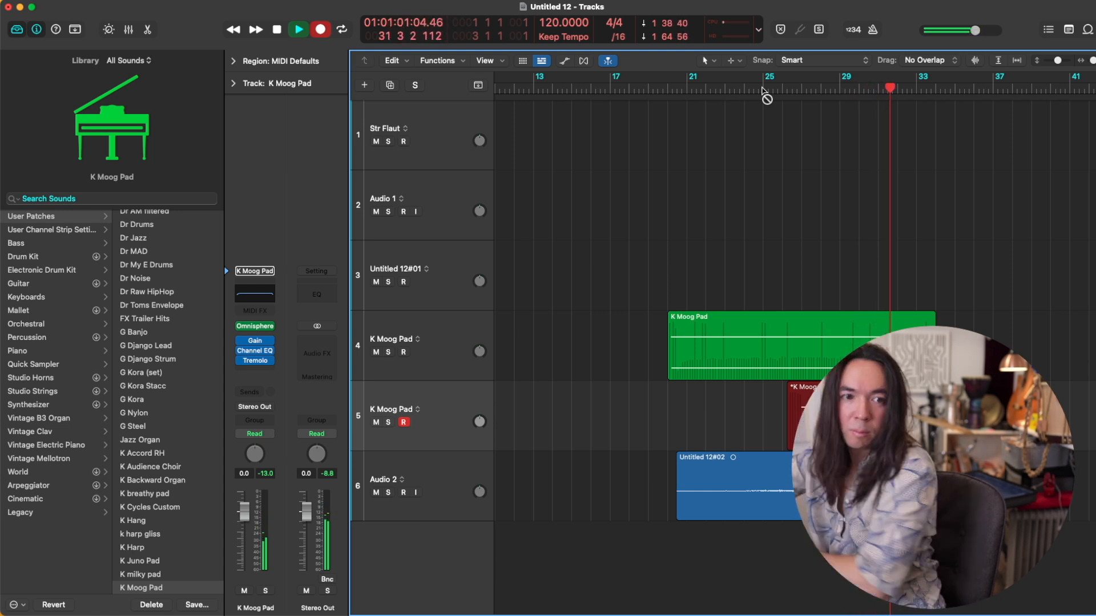
pyautogui.press('space')
pyautogui.scroll(3, 856, 242)
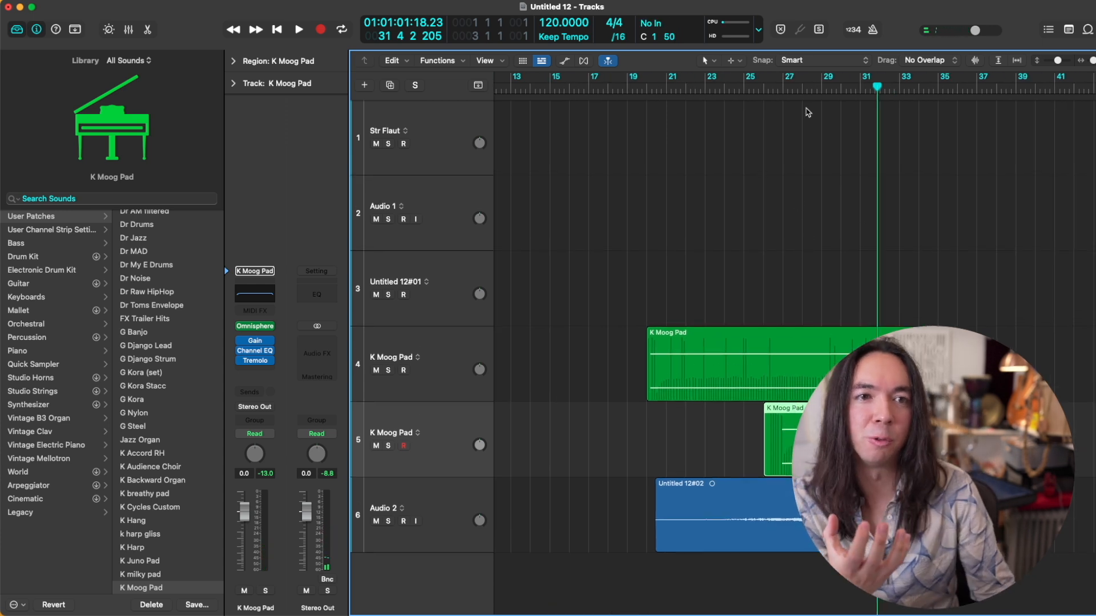
# Step: Play the arrangement from bar 27 and set the Gain plug-in on K Moog Pad_bip to -13.2 dB
pyautogui.click(783, 92)
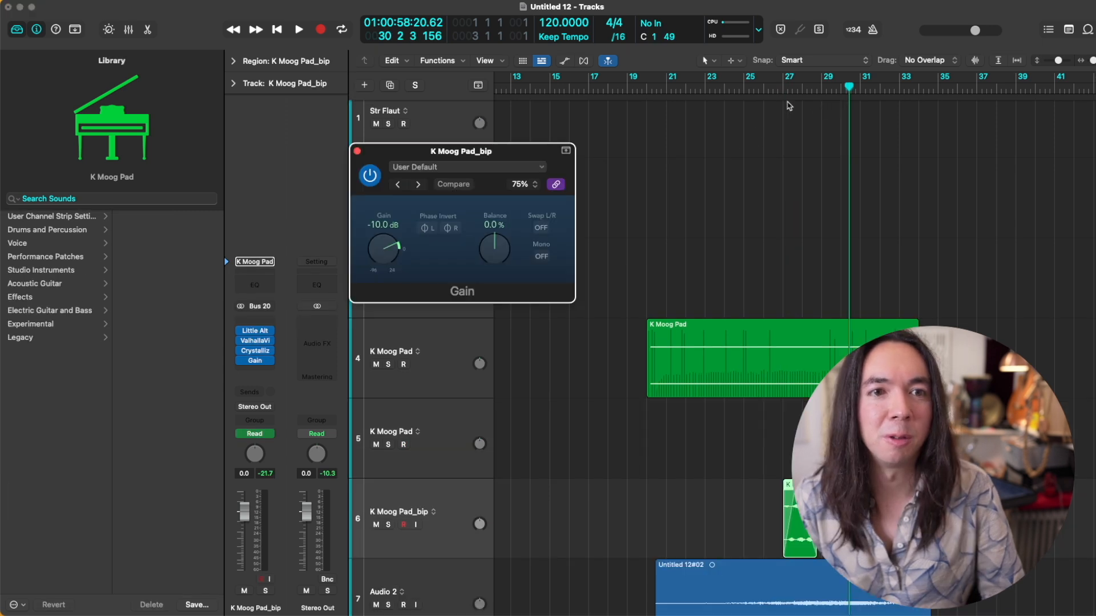
pyautogui.click(783, 92)
pyautogui.press('space')
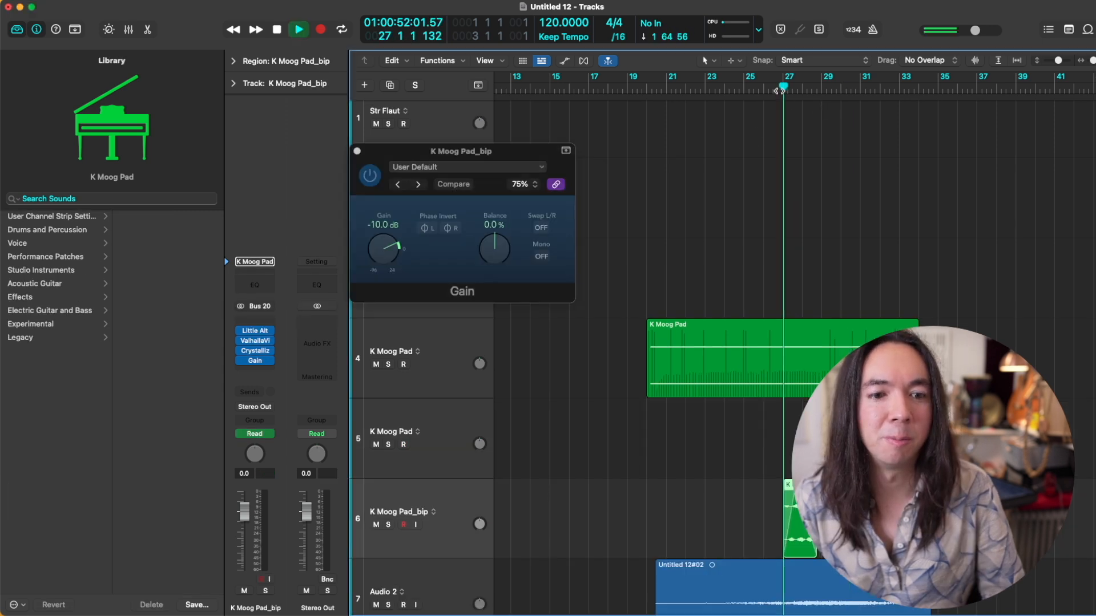
pyautogui.moveTo(371, 250); pyautogui.dragTo(380, 254)
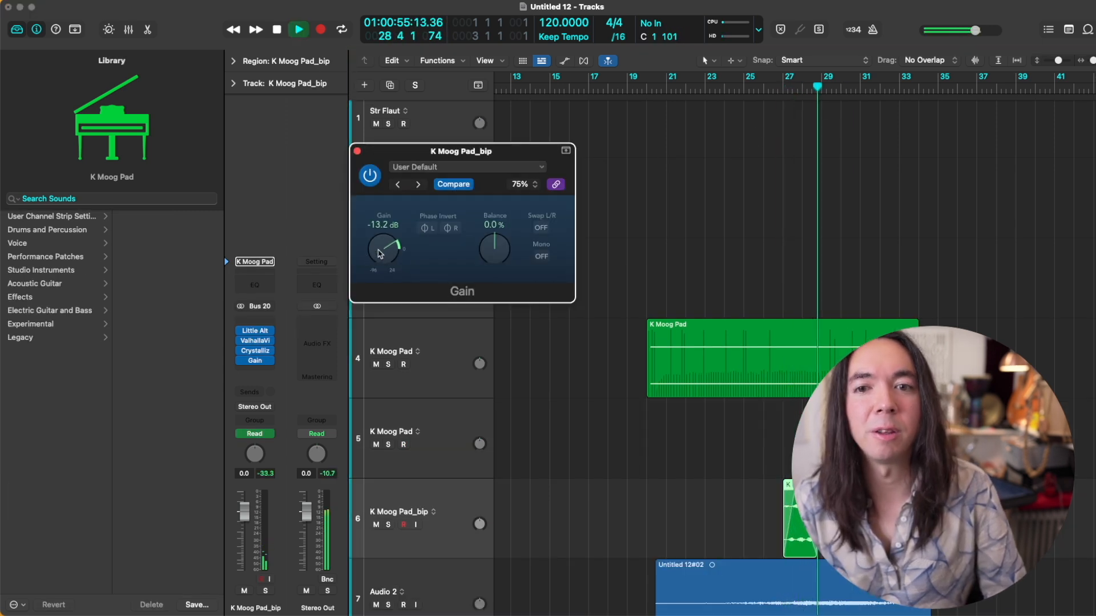
pyautogui.click(358, 151)
pyautogui.press('space')
pyautogui.press('super+Up')
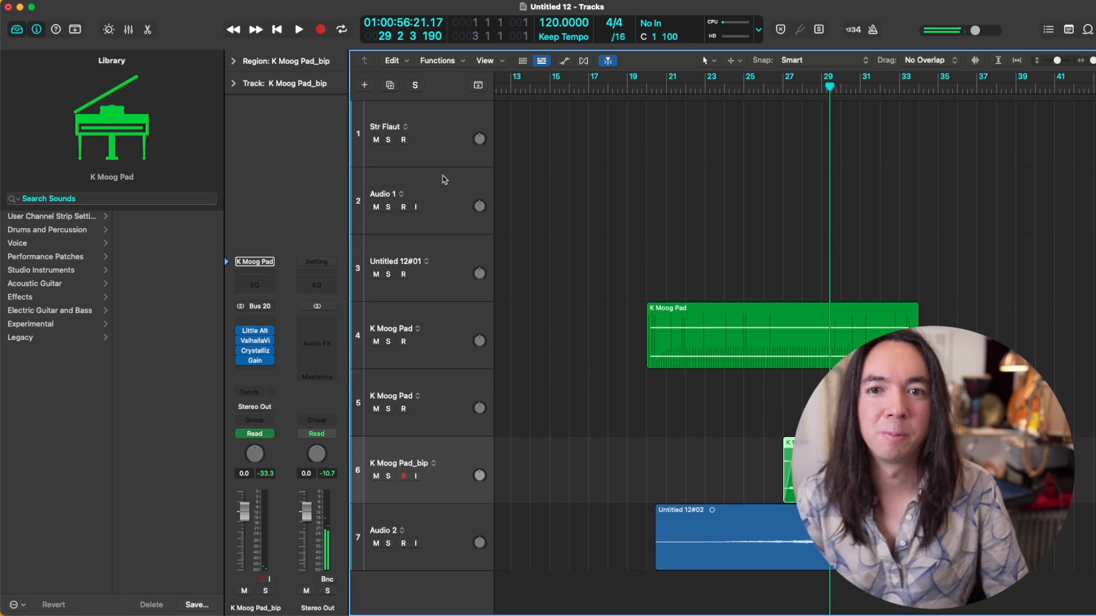
# Step: Add a software instrument track below Audio 2 and load the K Rhodes patch on it
pyautogui.click(438, 553)
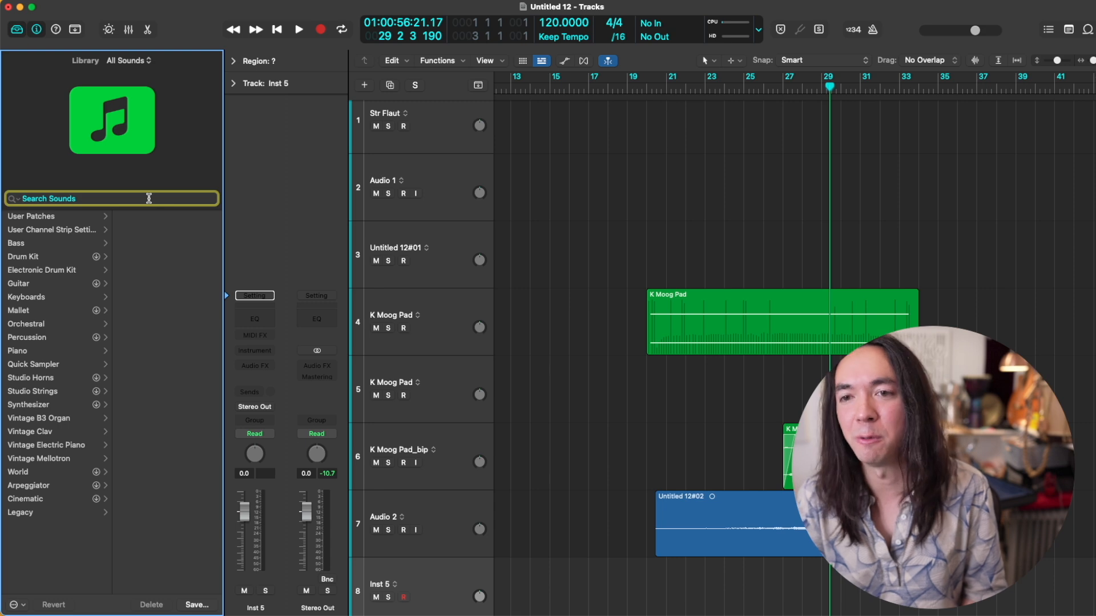
pyautogui.write('k rho')
pyautogui.click(76, 238)
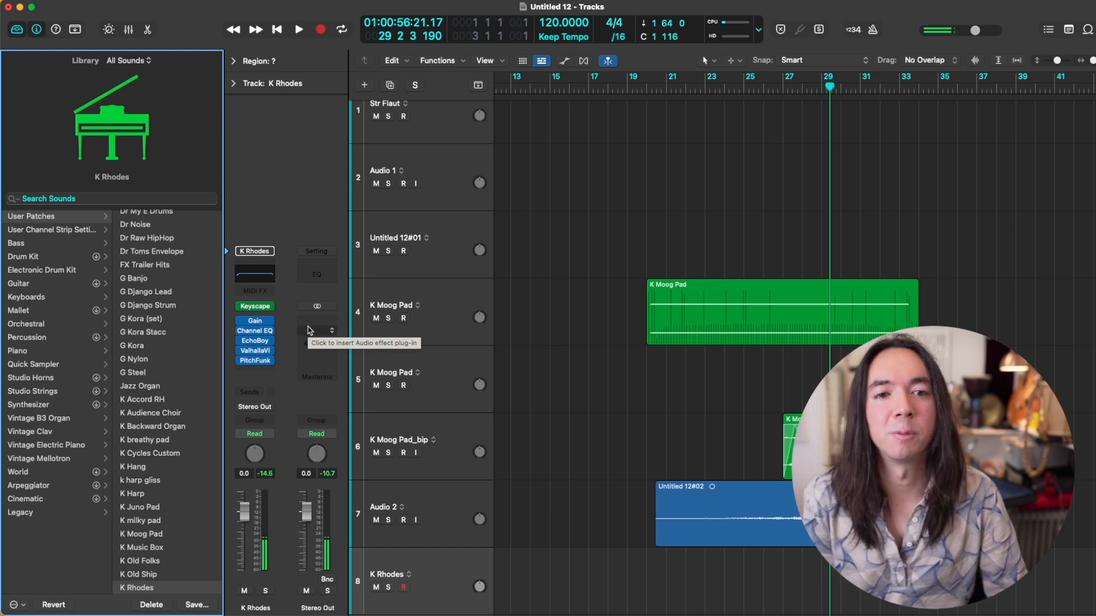
# Step: Play along on K Rhodes from about bar 20 and capture the performance as a MIDI region
pyautogui.doubleClick(656, 86)
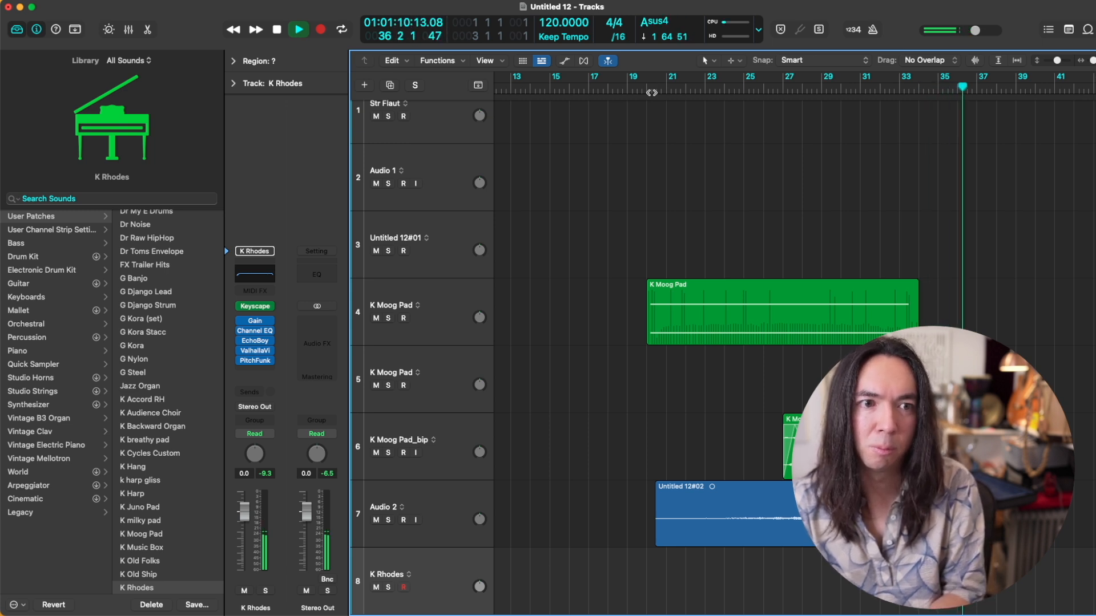
pyautogui.press('space')
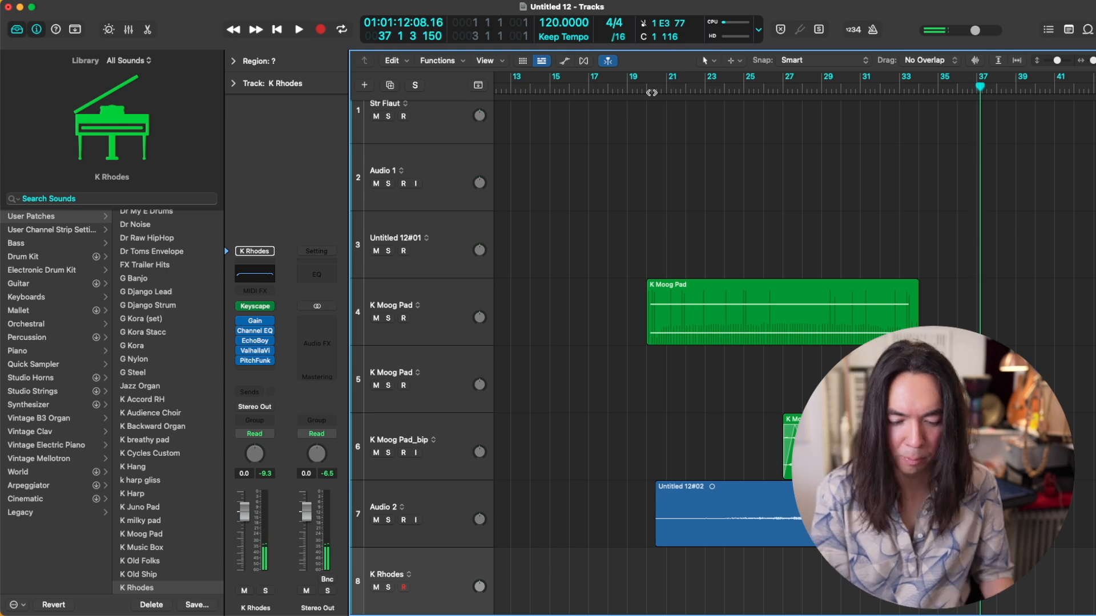
pyautogui.hotkey('shift', 'r')
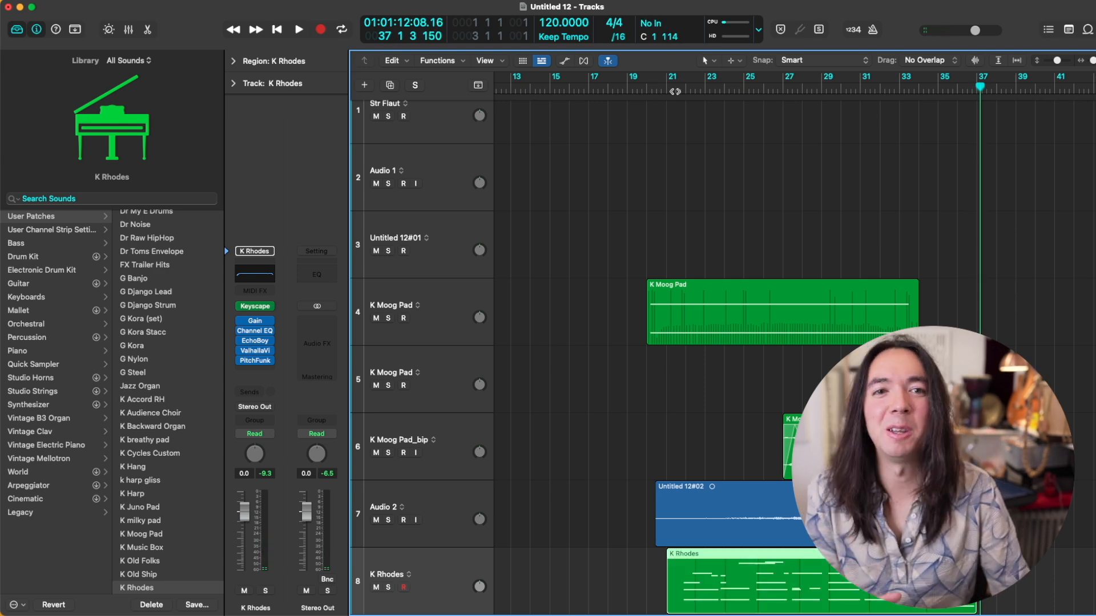
# Step: Play from bar 21 and set the Mix of ValhallaVintageVerb on the K Rhodes track to 37.9 %
pyautogui.click(675, 90)
pyautogui.click(257, 353)
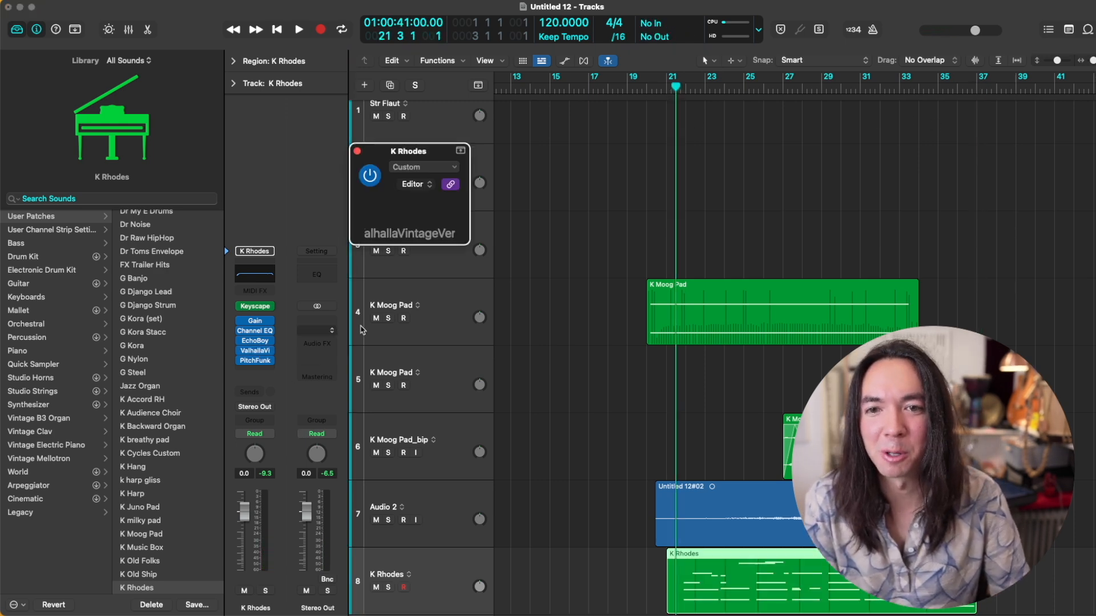
pyautogui.press('space')
pyautogui.moveTo(388, 285)
pyautogui.mouseDown()
pyautogui.moveTo(395, 264)
pyautogui.moveTo(394, 295)
pyautogui.mouseUp()
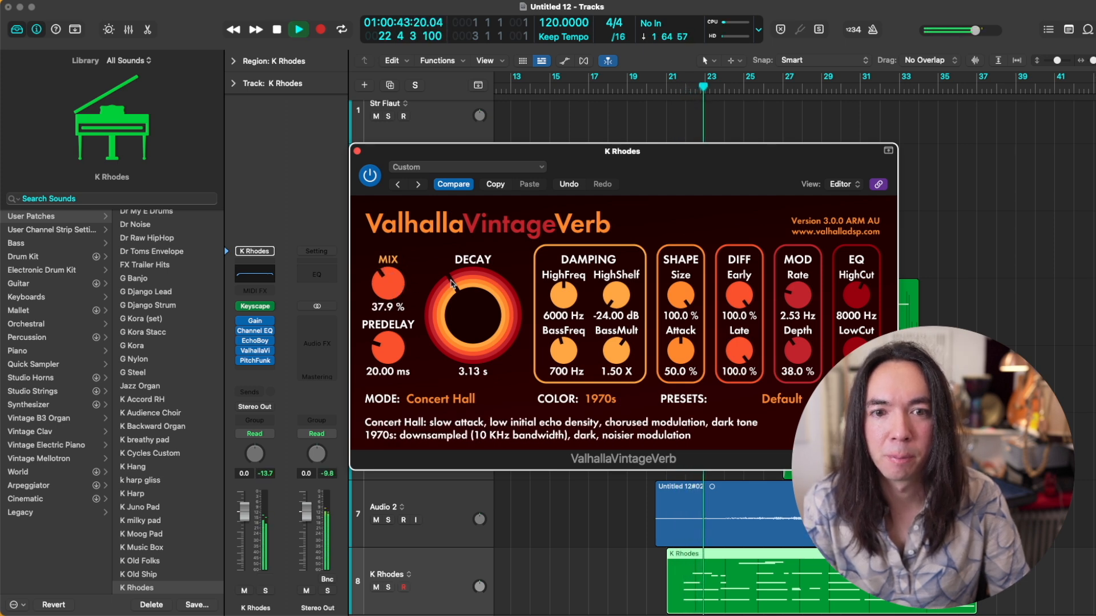
pyautogui.press('super+w')
pyautogui.press('super+Up')
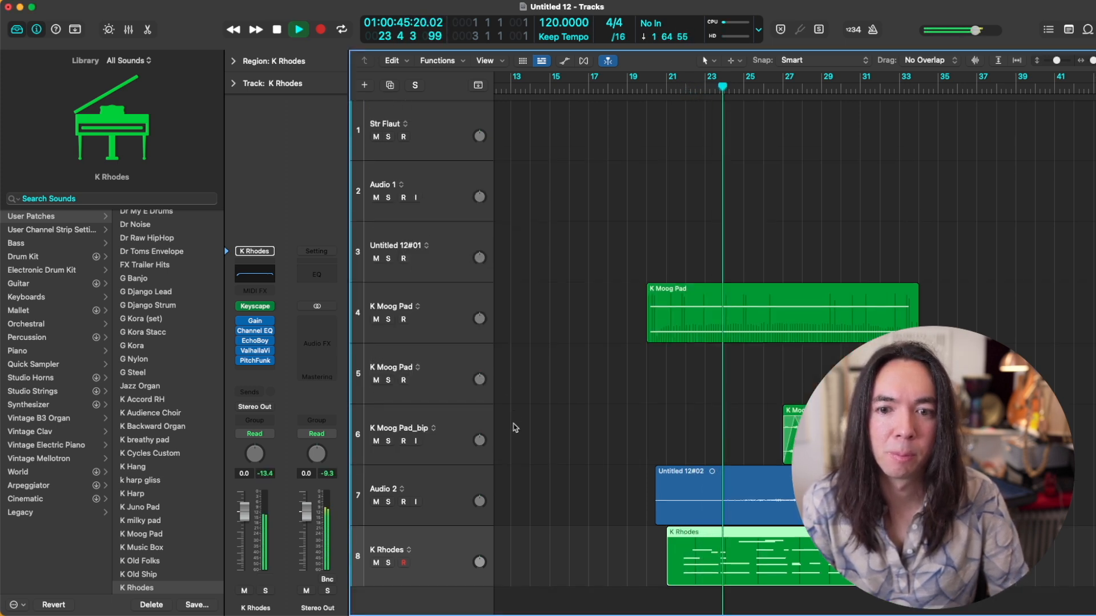
# Step: Group the K Moog Pad tracks, K Moog Pad_bip and Audio 2 into a summing track stack
pyautogui.click(459, 505)
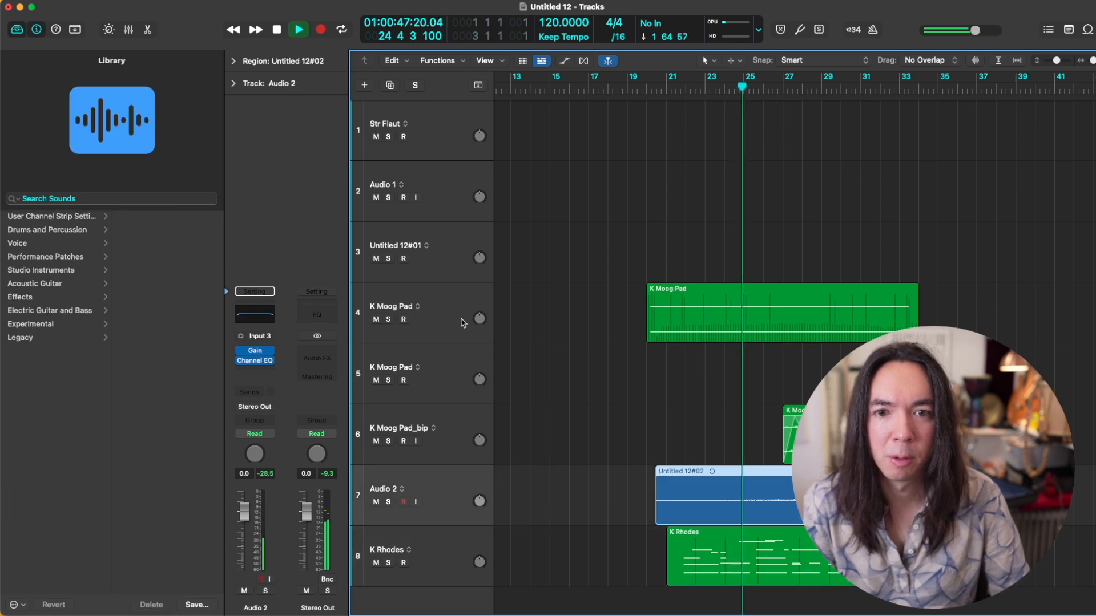
pyautogui.keyDown('shift'); pyautogui.click(462, 320); pyautogui.keyUp('shift')
pyautogui.press('shift+super+d')
pyautogui.press('Return')
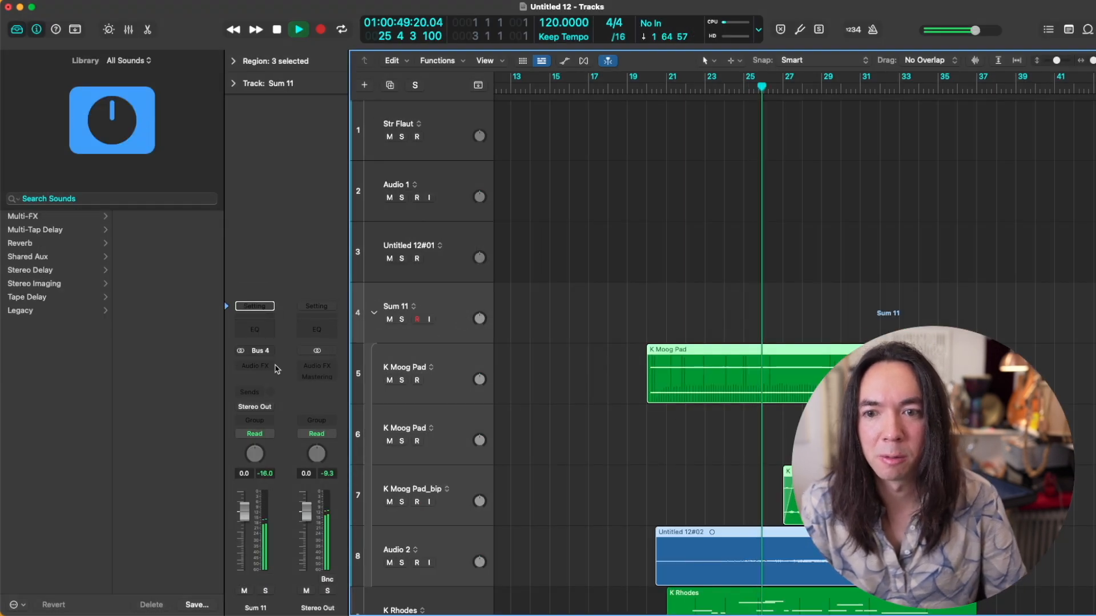
# Step: Insert a Gain plug-in on the new summing stack and set its gain to -7.2 dB
pyautogui.click(254, 366)
pyautogui.click(328, 392)
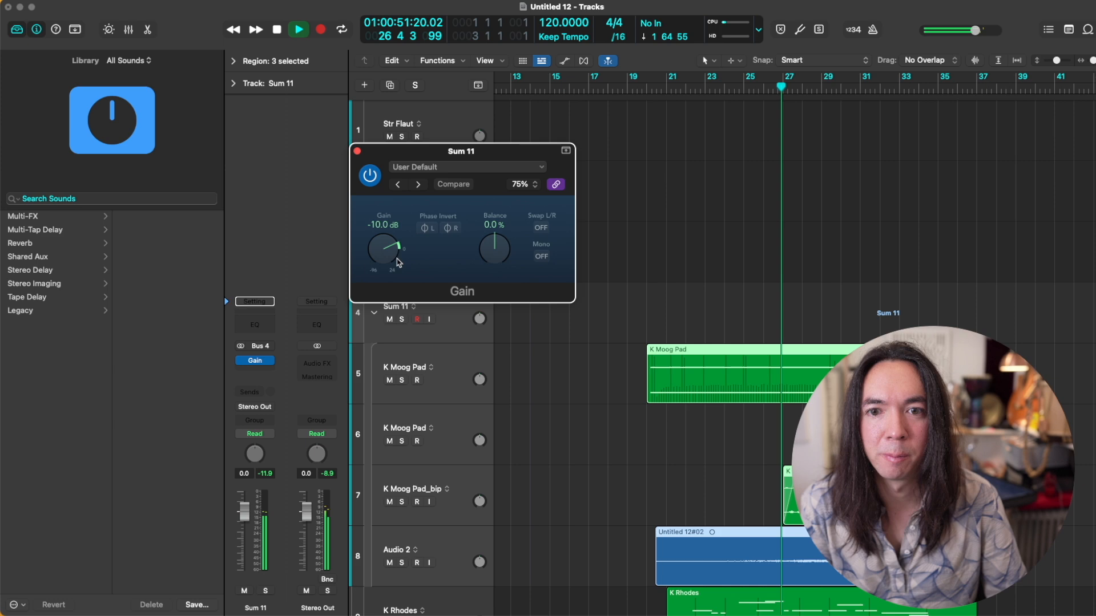
pyautogui.moveTo(384, 251)
pyautogui.mouseDown()
pyautogui.moveTo(380, 260)
pyautogui.moveTo(388, 249)
pyautogui.mouseUp()
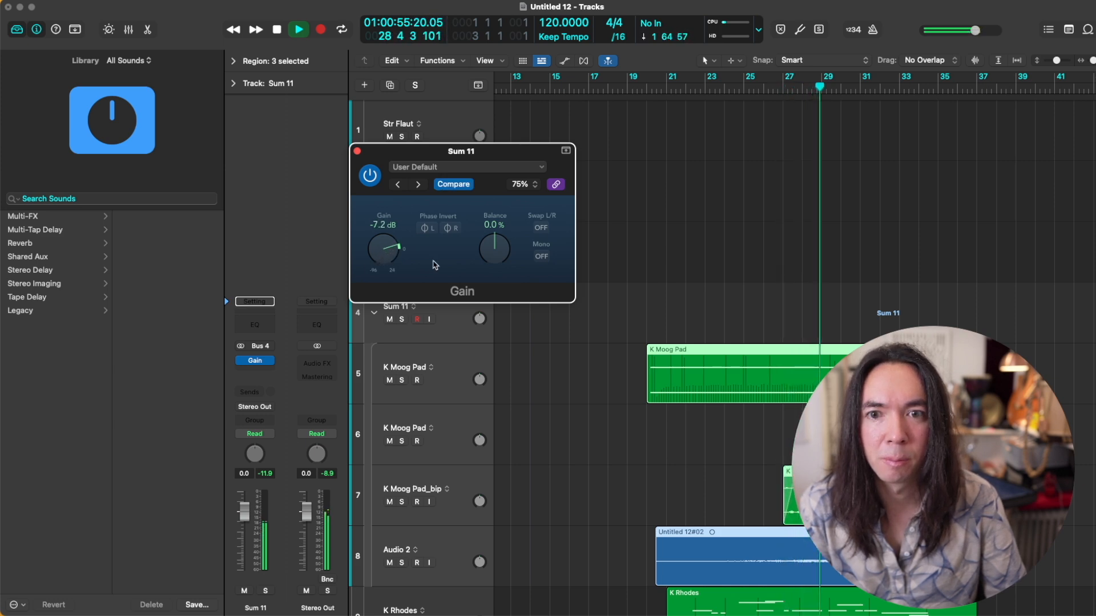
pyautogui.click(357, 151)
# Step: Set the Gain plug-in on K Moog Pad_bip to -5.2 dB while replaying the section from about bar 25
pyautogui.click(465, 489)
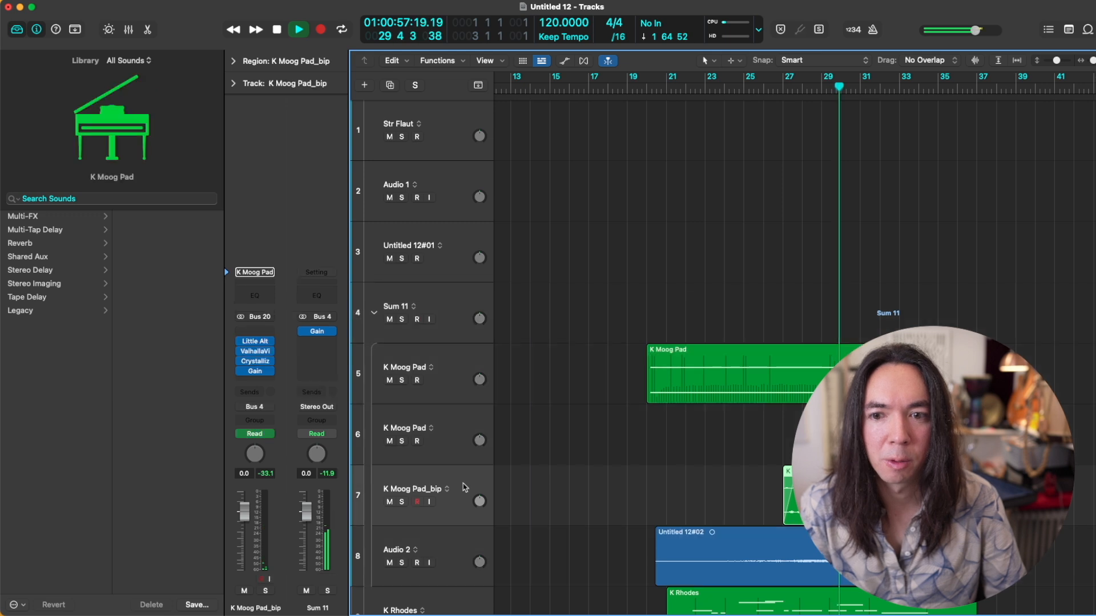
pyautogui.click(255, 371)
pyautogui.moveTo(384, 243)
pyautogui.mouseDown()
pyautogui.moveTo(383, 229)
pyautogui.moveTo(387, 255)
pyautogui.mouseUp()
pyautogui.press('space')
pyautogui.click(753, 88)
pyautogui.press('space')
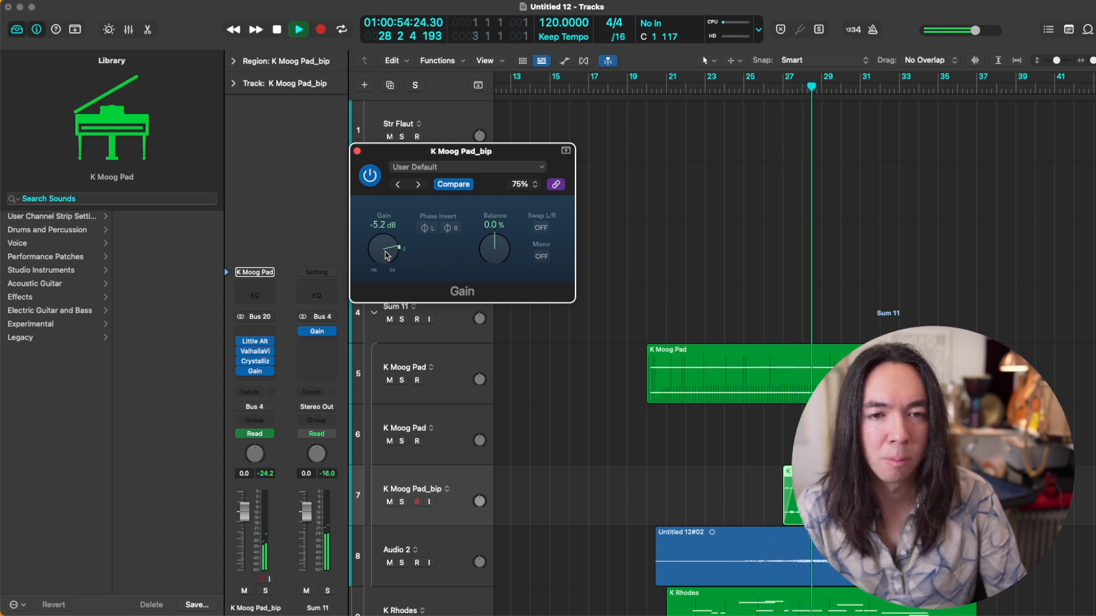
pyautogui.click(356, 151)
pyautogui.scroll(-1, 605, 353)
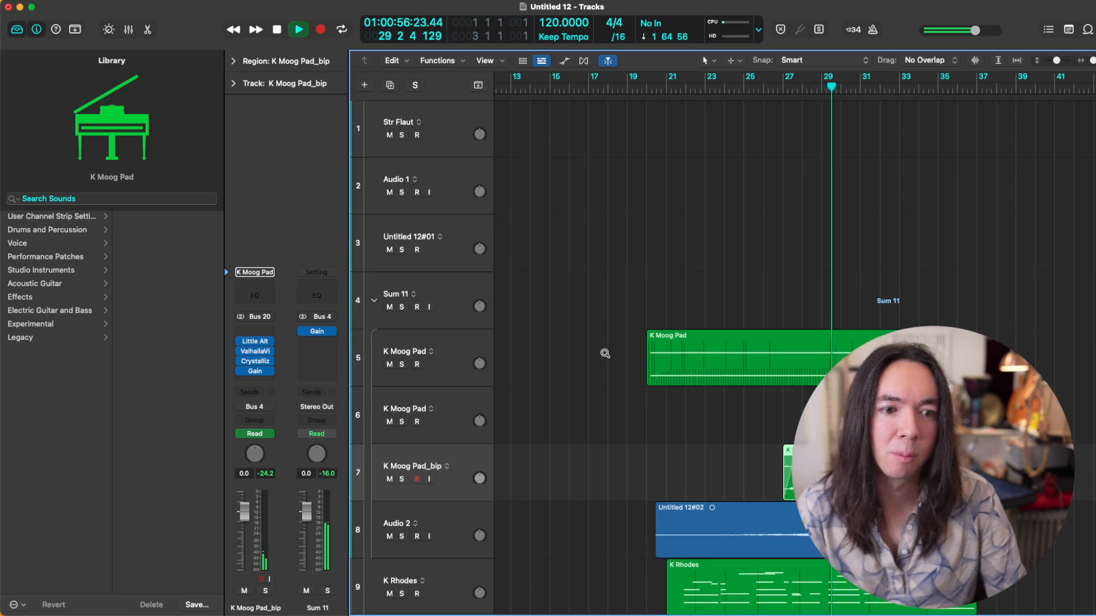
pyautogui.scroll(-3, 605, 356)
pyautogui.hscroll(2, 606, 356)
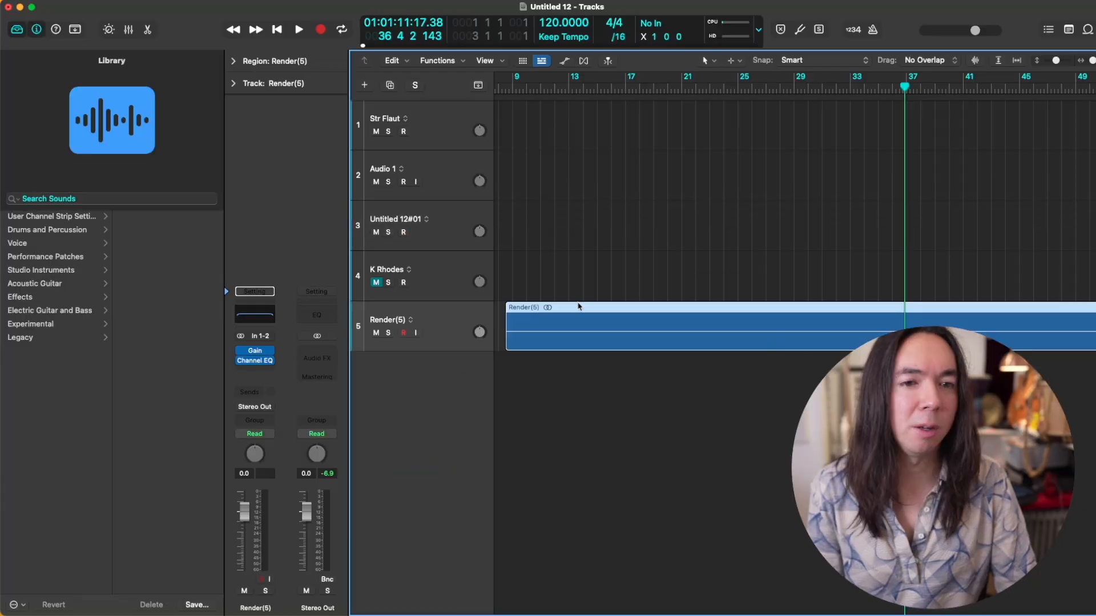
pyautogui.moveTo(569, 317); pyautogui.dragTo(561, 321)
pyautogui.scroll(-5, 563, 325)
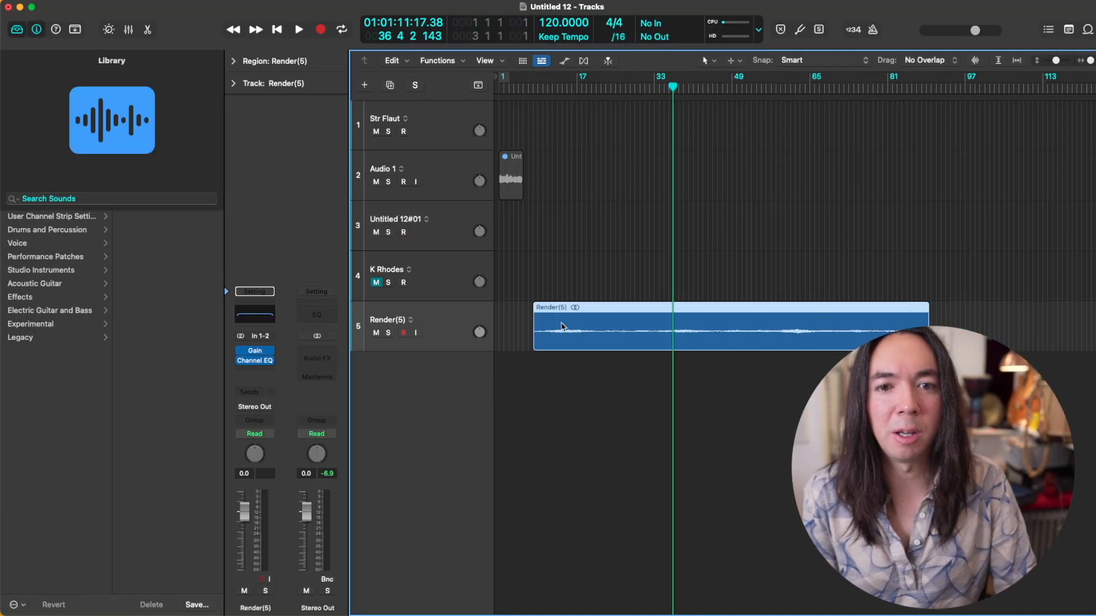
# Step: Delete the Str Flaut, Audio 1, Untitled 12#01 and K Rhodes tracks with their recorded audio, keeping only the Render(5) track
pyautogui.moveTo(566, 226); pyautogui.dragTo(486, 171)
pyautogui.press('Delete')
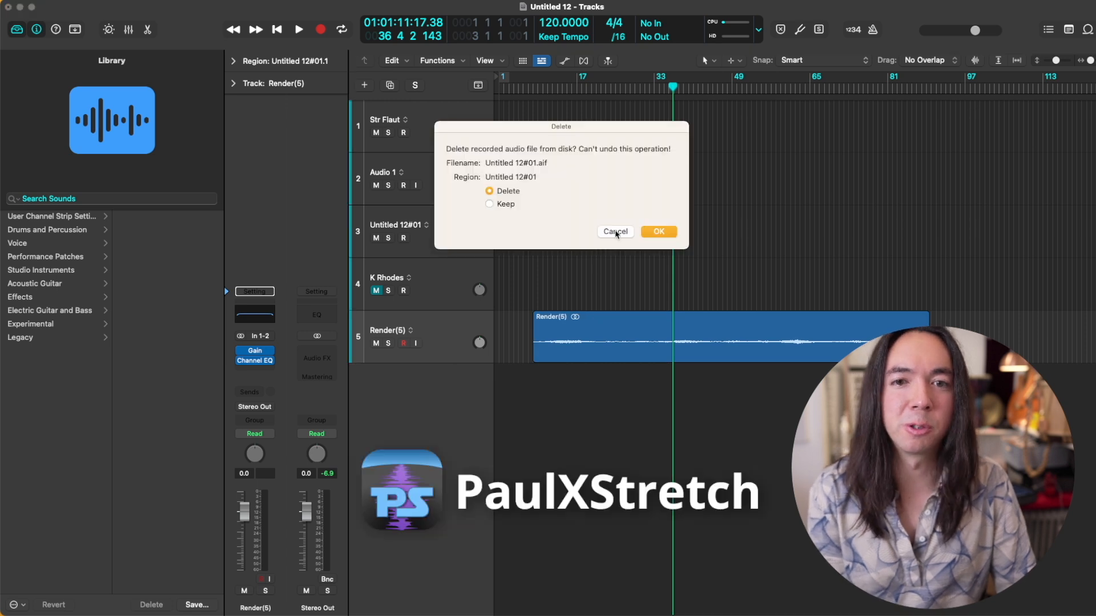
pyautogui.click(658, 232)
pyautogui.click(448, 275)
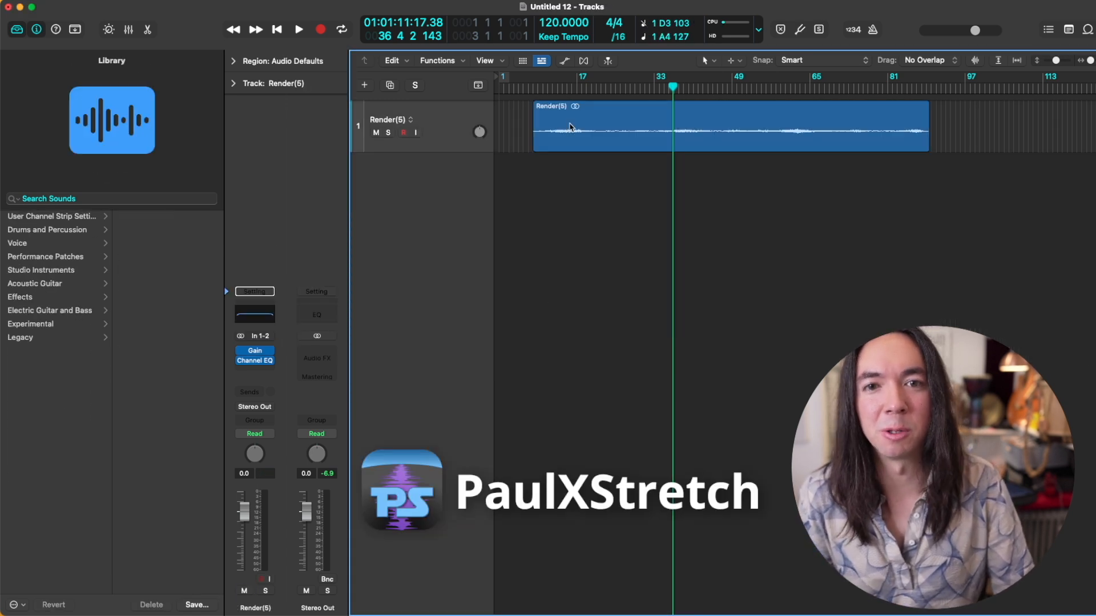
# Step: Move the Render(5) region to the start of the project and play it back
pyautogui.moveTo(577, 126); pyautogui.dragTo(542, 126)
pyautogui.press('z')
pyautogui.press('space')
pyautogui.scroll(3, 550, 196)
pyautogui.scroll(-4, 550, 198)
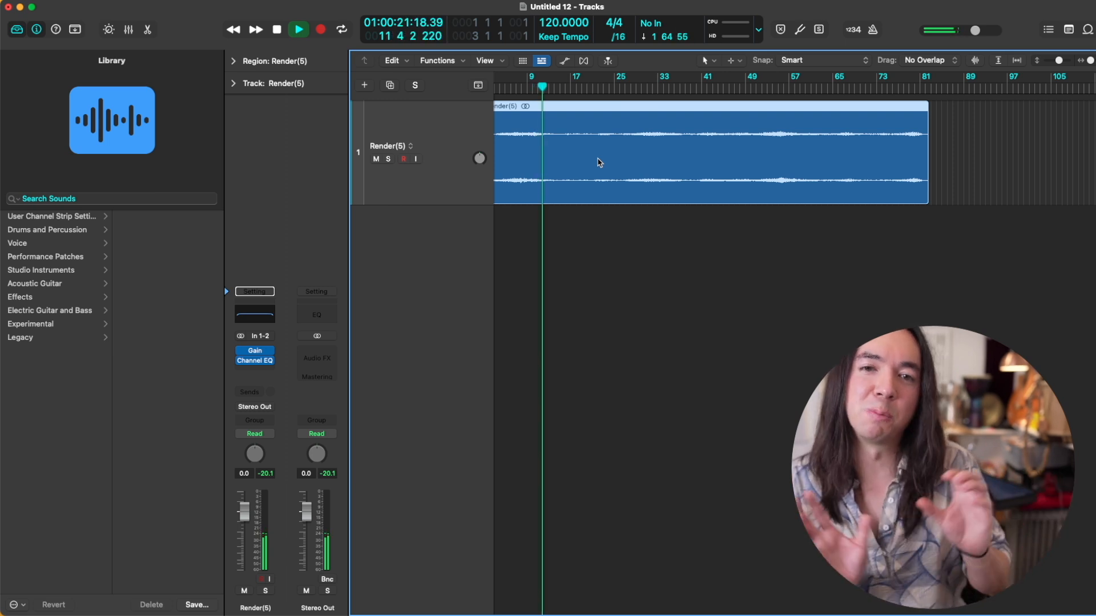
# Step: Listen to the Render(5) texture from about bar 14
pyautogui.click(587, 87)
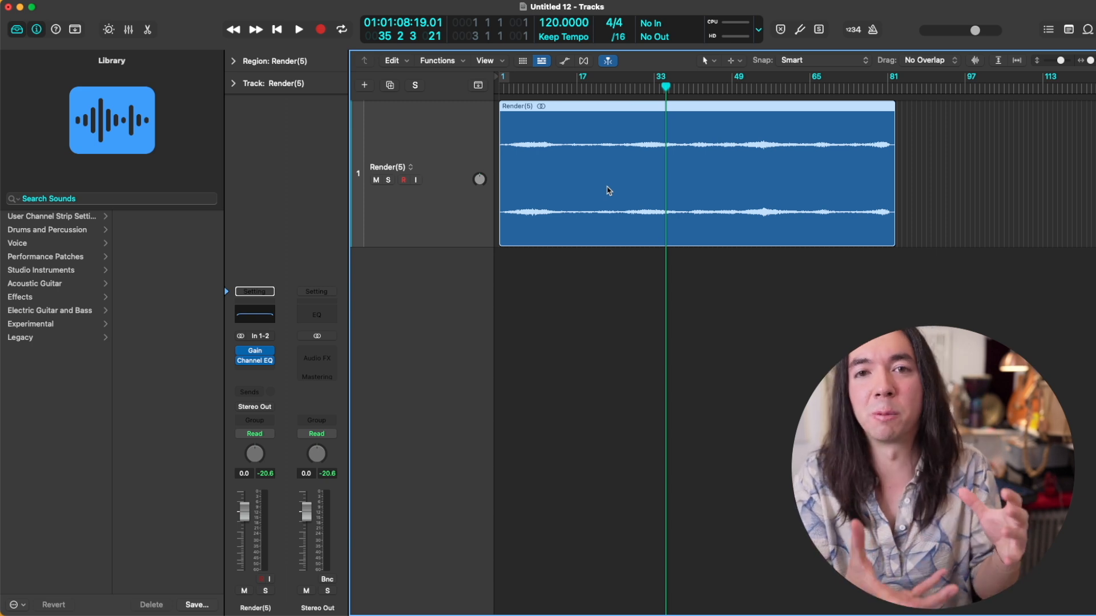
pyautogui.click(732, 90)
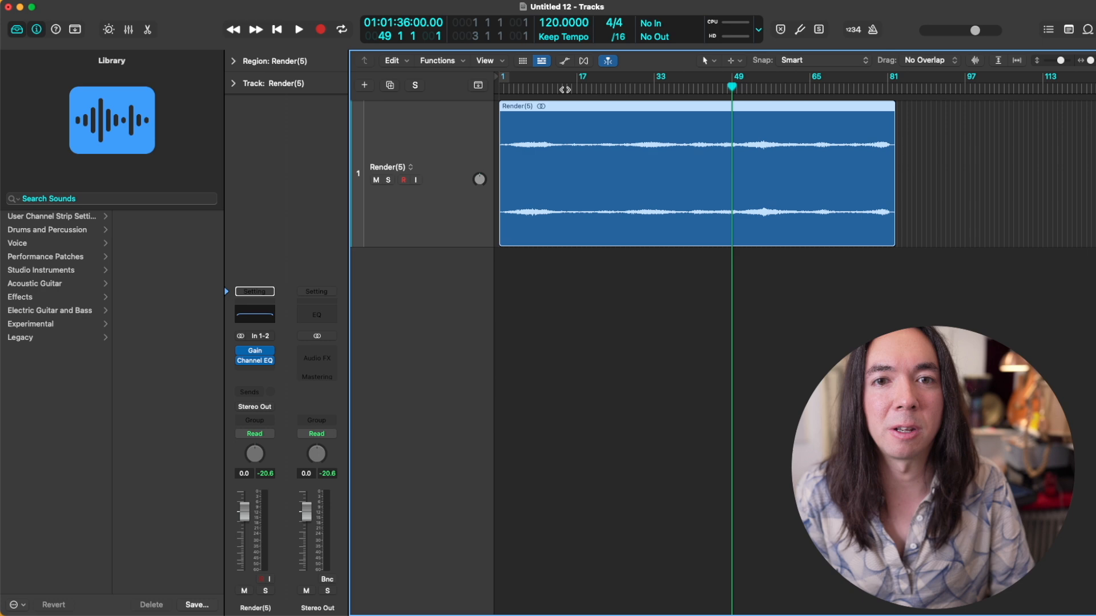
pyautogui.click(565, 90)
pyautogui.press('space')
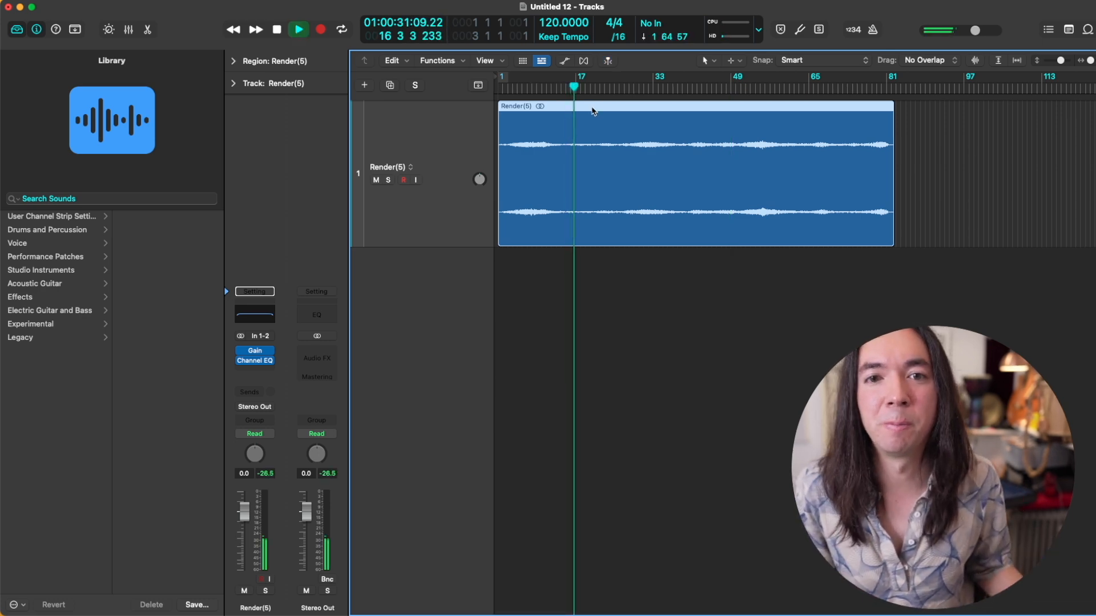
pyautogui.press('space')
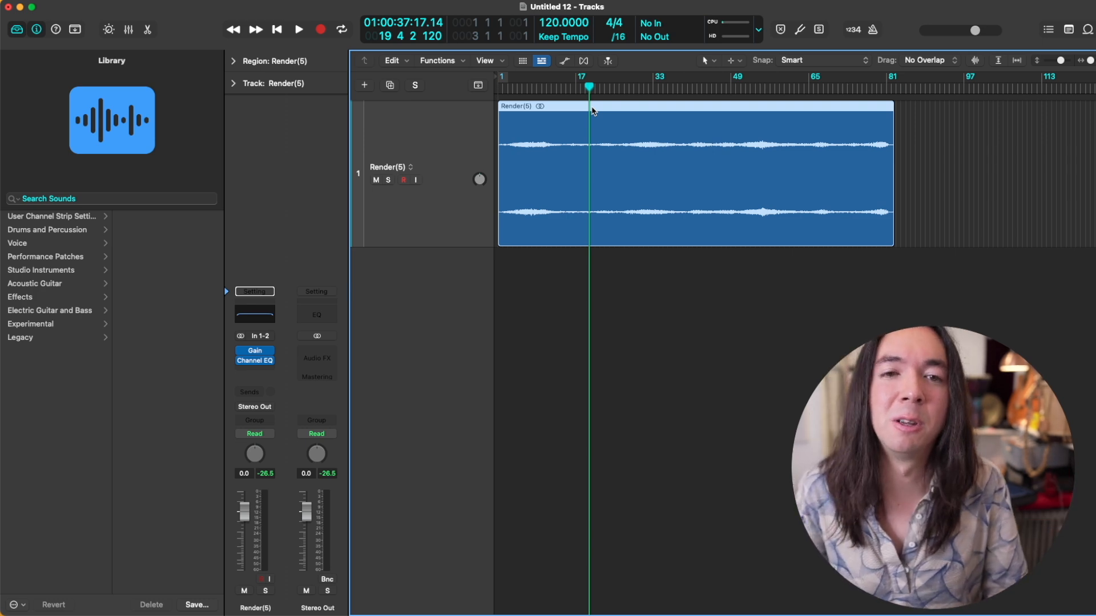
# Step: Add a software instrument track and load the Str Cr Vln1 patch from the user patches onto it
pyautogui.click(366, 87)
pyautogui.doubleClick(406, 181)
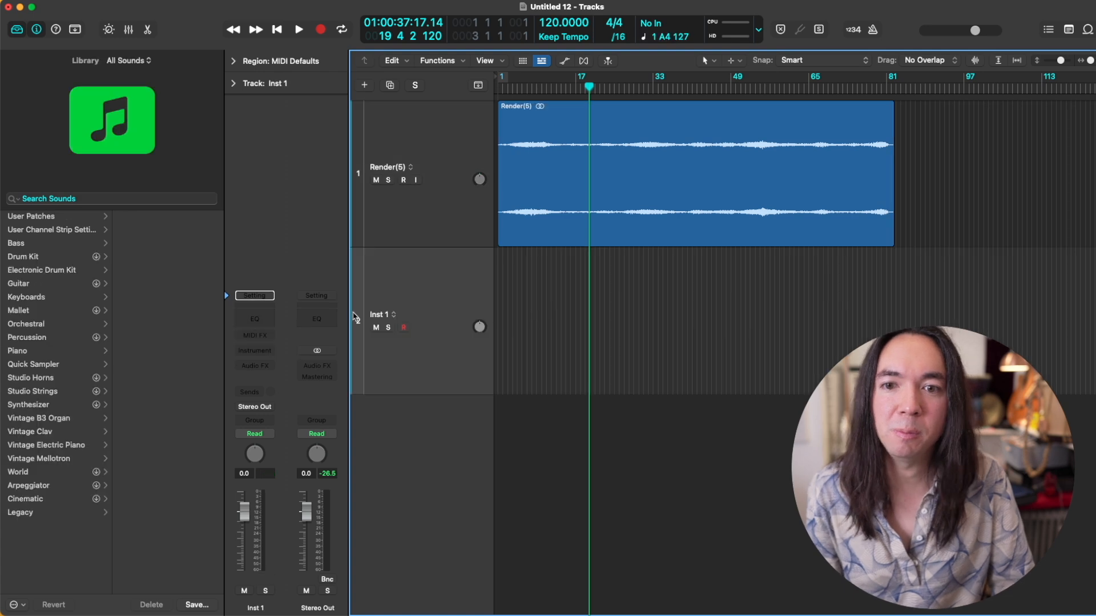
pyautogui.click(171, 199)
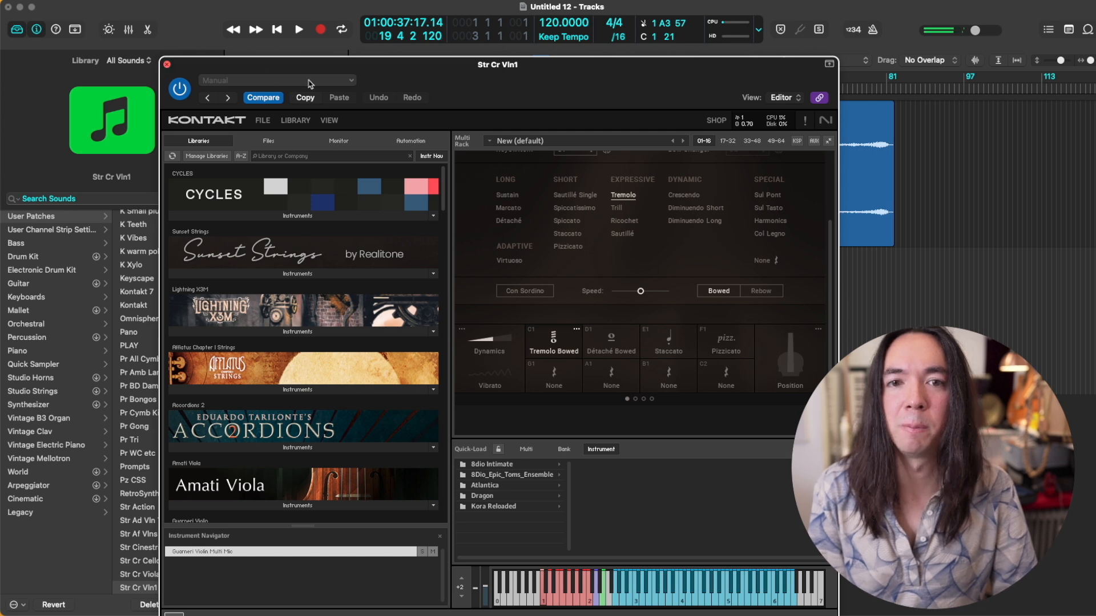
pyautogui.click(167, 64)
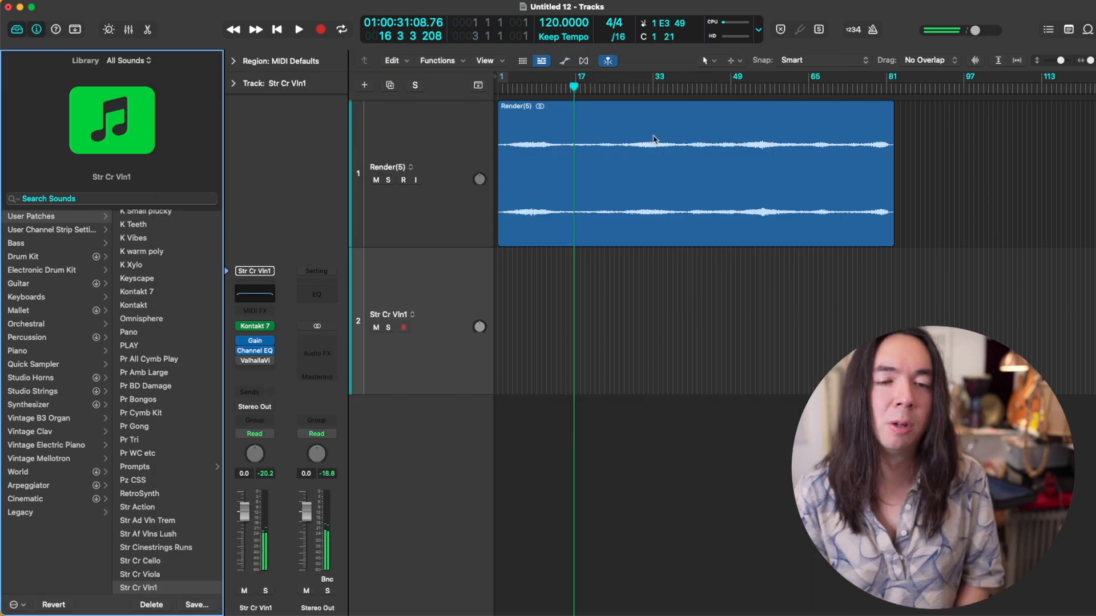
# Step: Capture a violin note over Render(5) on the Str Cr Vln1 track, with ValhallaVintageVerb's decay at 12.89 s and mix at 40.4 %
pyautogui.press('Return')
pyautogui.press('space')
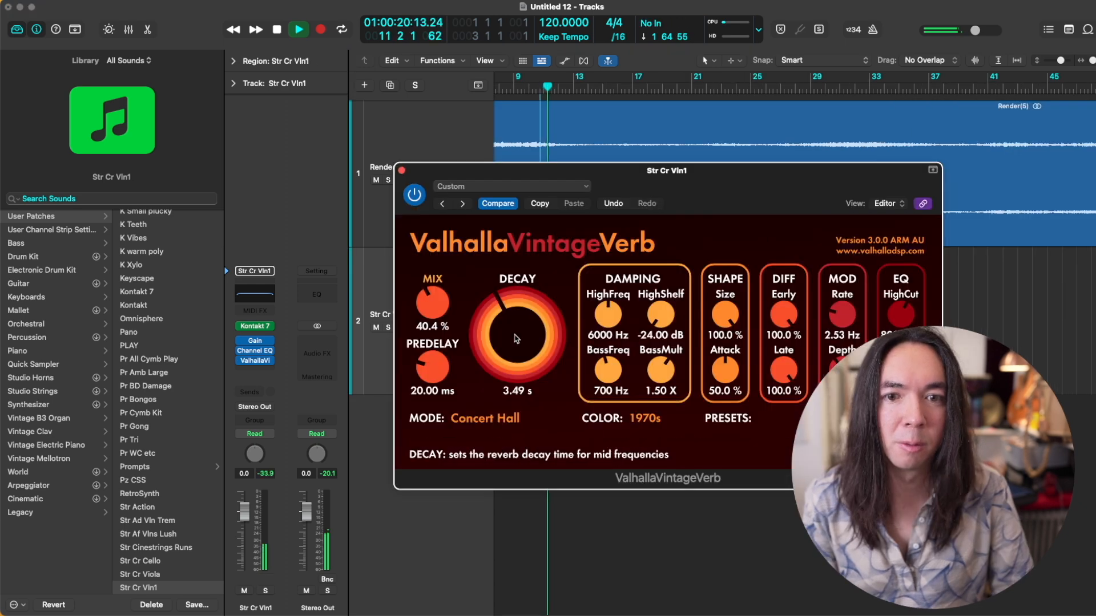
pyautogui.moveTo(515, 338); pyautogui.dragTo(517, 299)
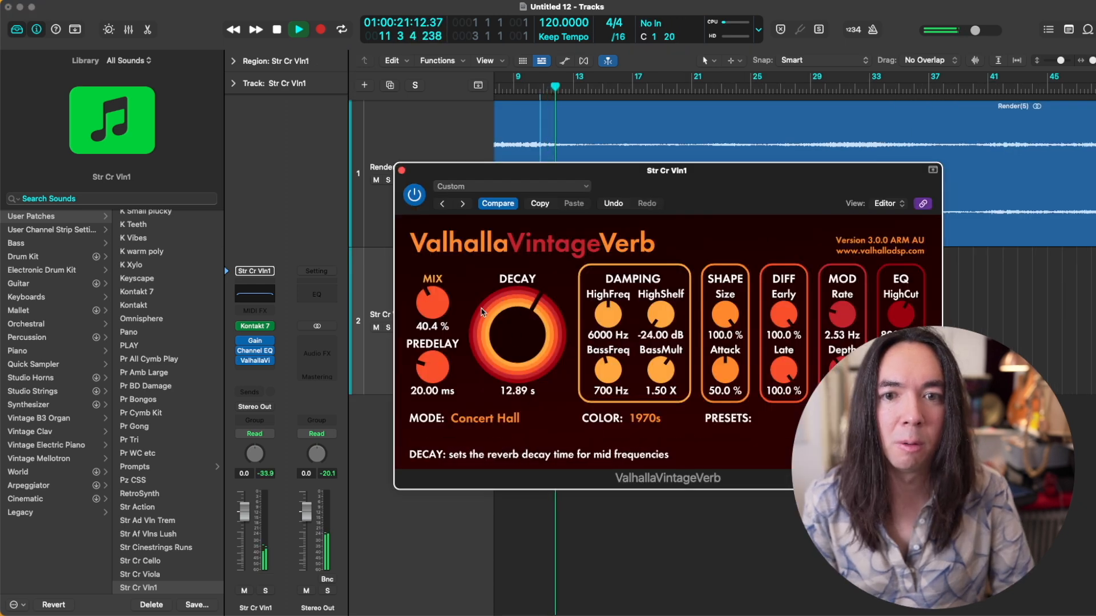
pyautogui.moveTo(432, 305); pyautogui.dragTo(432, 293)
pyautogui.click(402, 171)
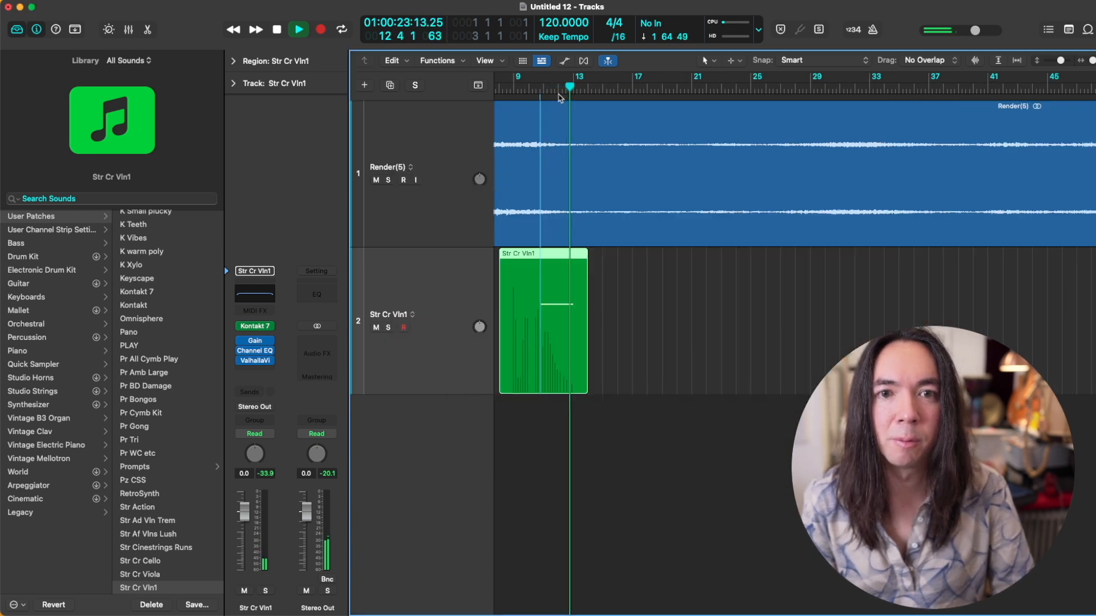
# Step: Replay the Str Cr Vln1 take together with the Render(5) texture
pyautogui.press('space')
pyautogui.press('space')
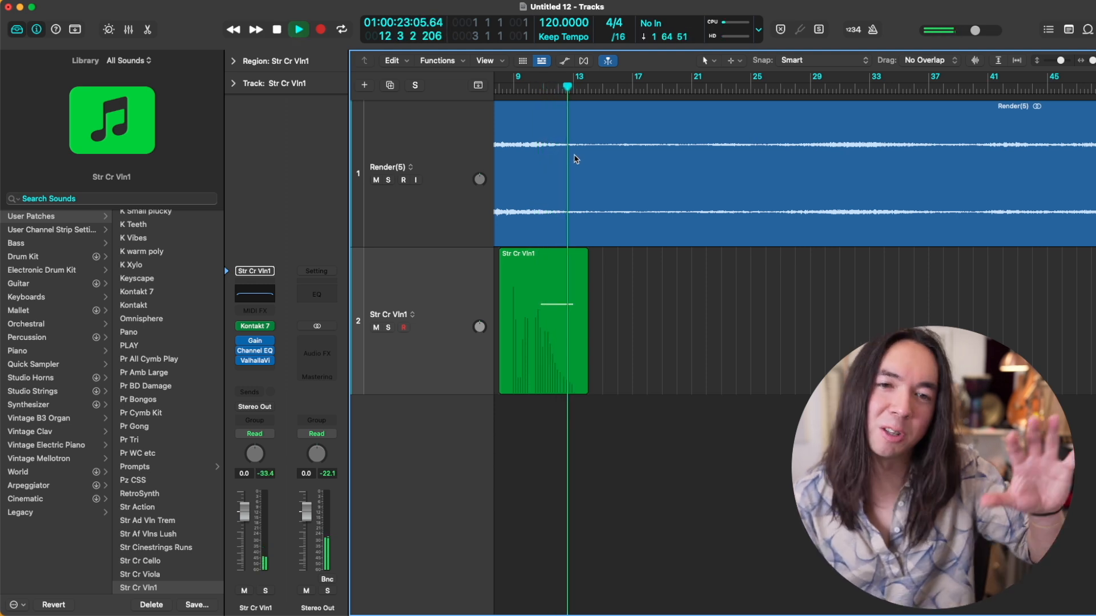
pyautogui.press('space')
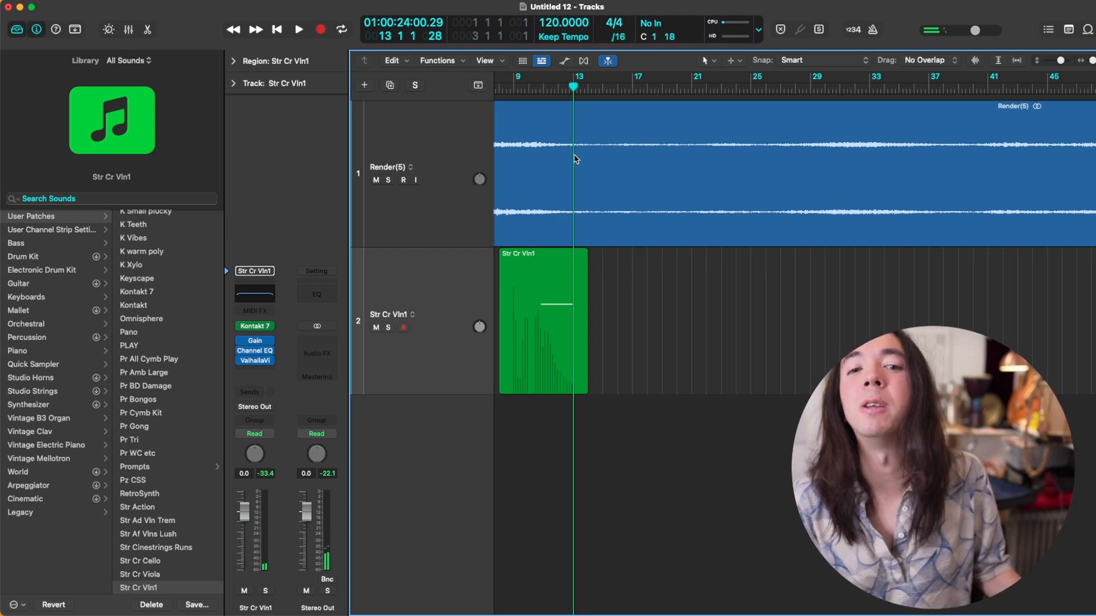
pyautogui.click(565, 284)
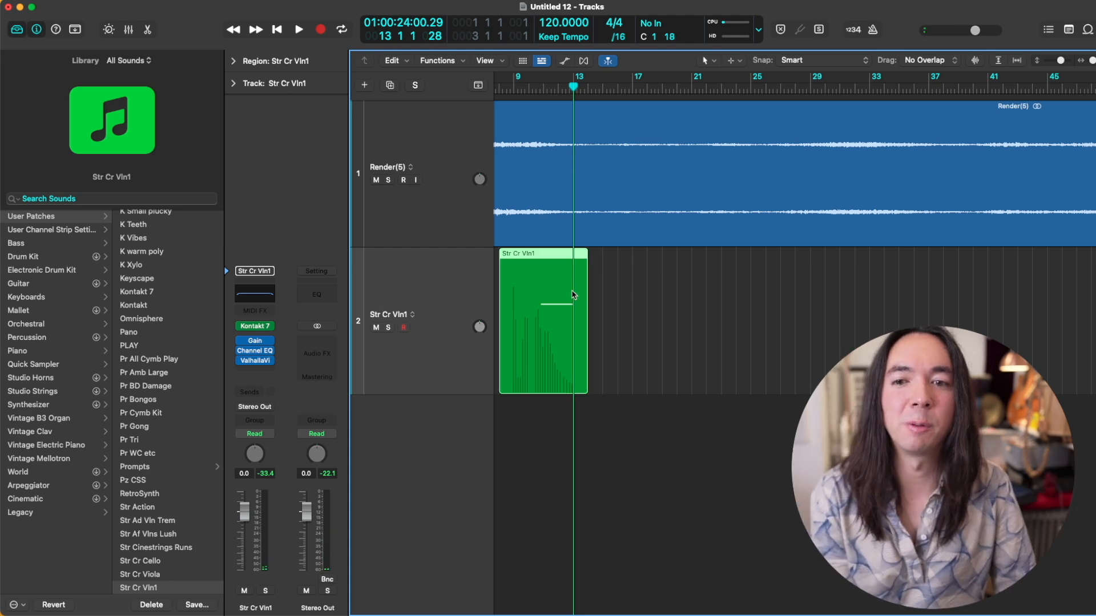
pyautogui.press('Delete')
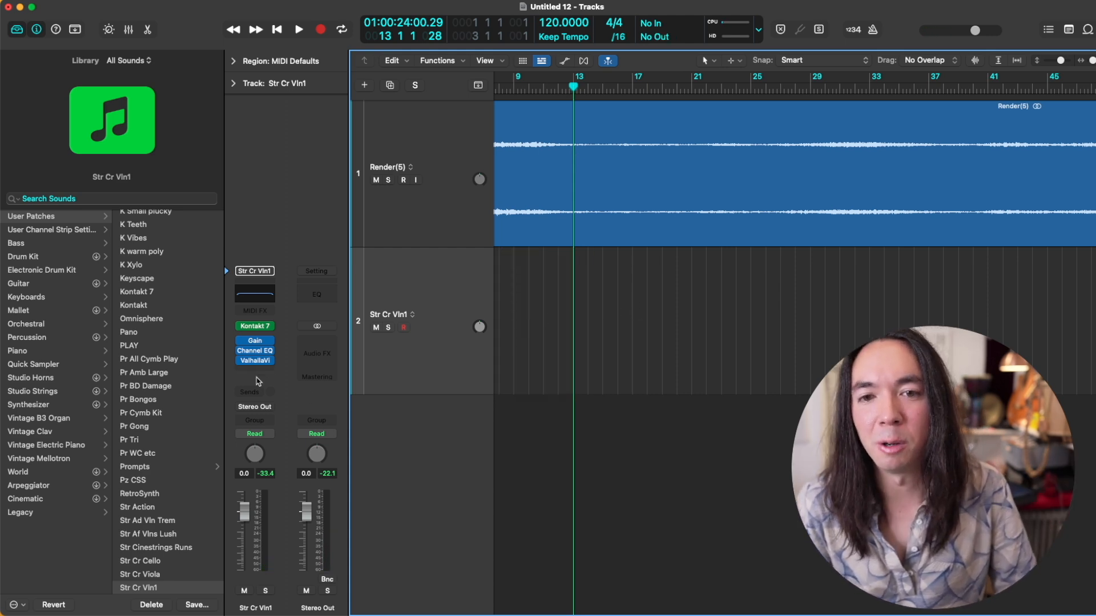
pyautogui.press('super+z')
# Step: Bounce the Str Cr Vln1 region in place and load the K Cycles Custom patch on a new instrument track
pyautogui.click(530, 296)
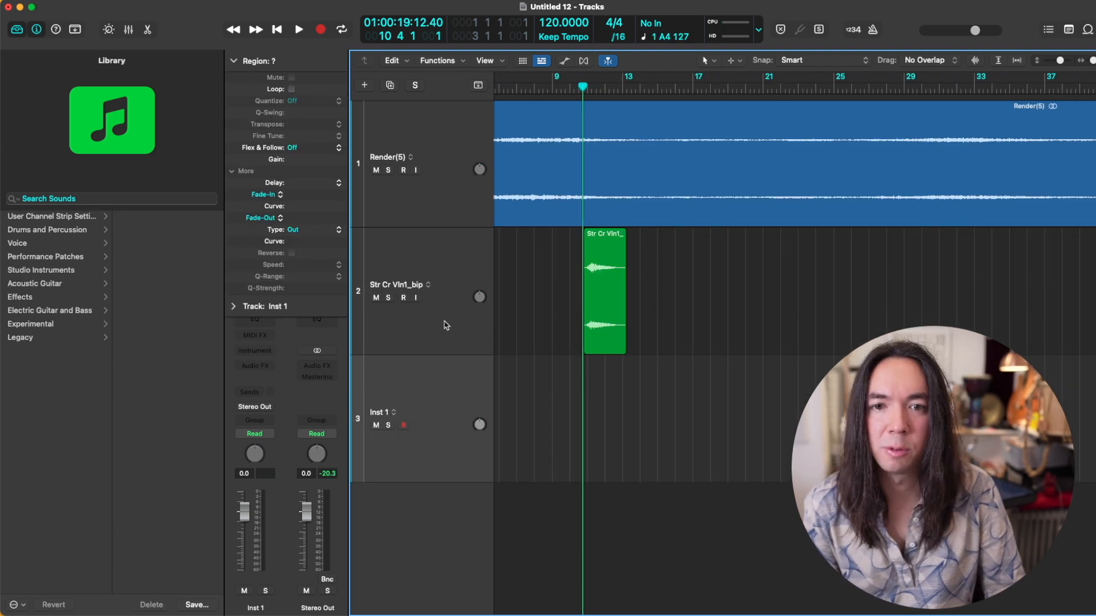
pyautogui.click(107, 195)
pyautogui.write('k cy')
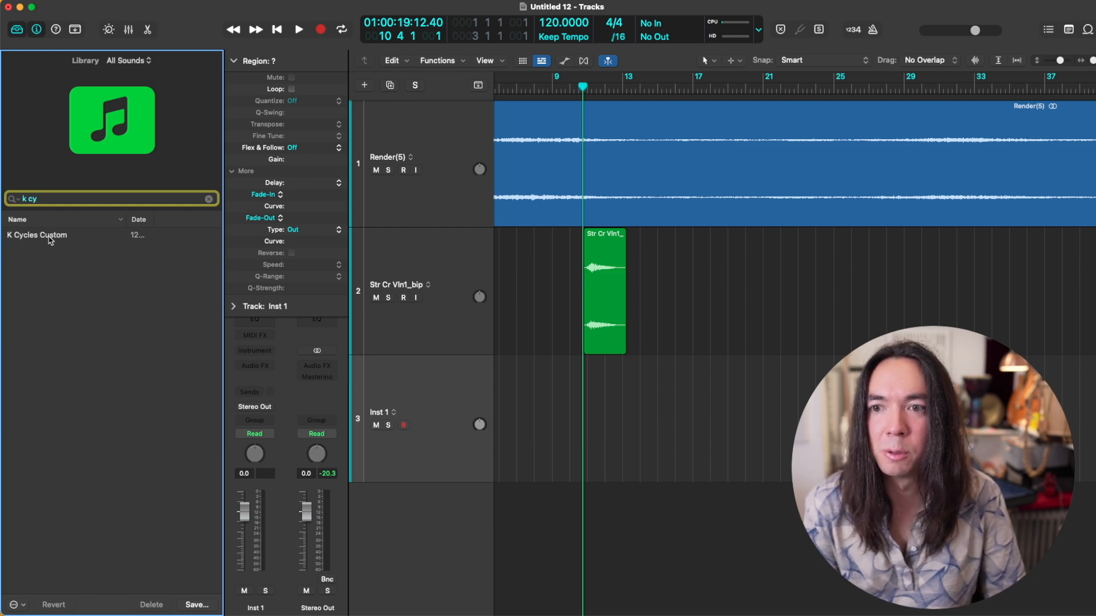
pyautogui.click(51, 236)
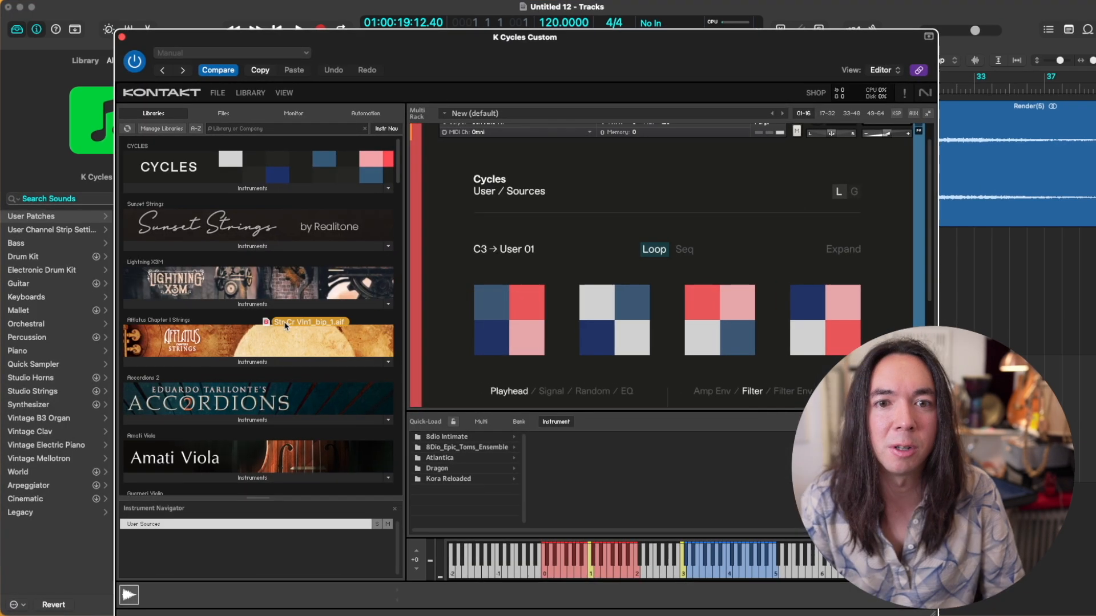
# Step: Load the bounced violin sample into Cycles' User 01 source and adjust the grain randomization, with Random Octaves at 16 %
pyautogui.moveTo(285, 324); pyautogui.dragTo(480, 334)
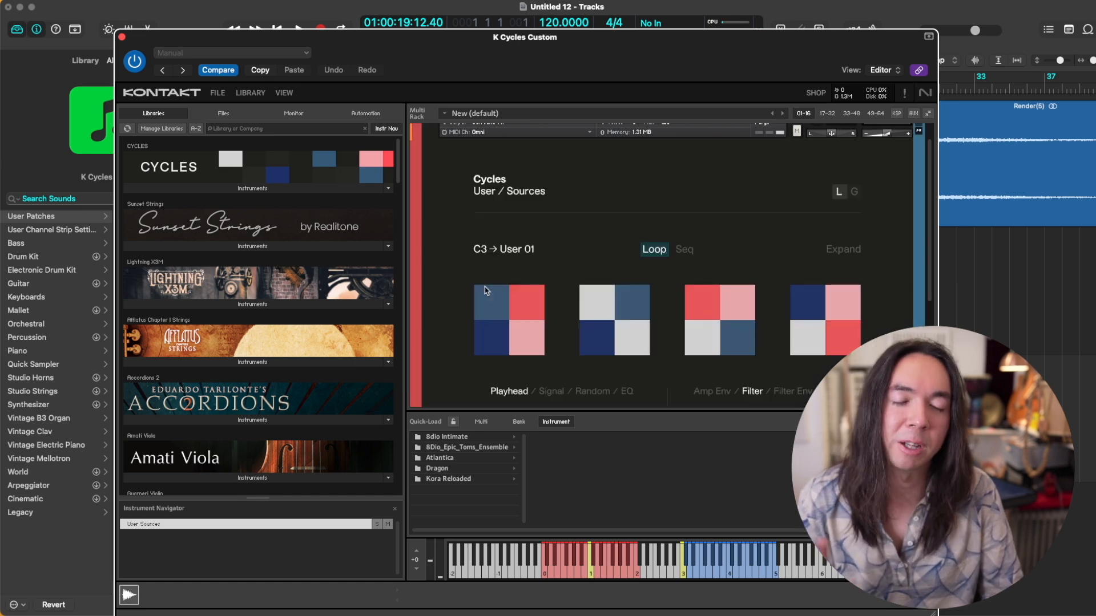
pyautogui.scroll(-3, 529, 186)
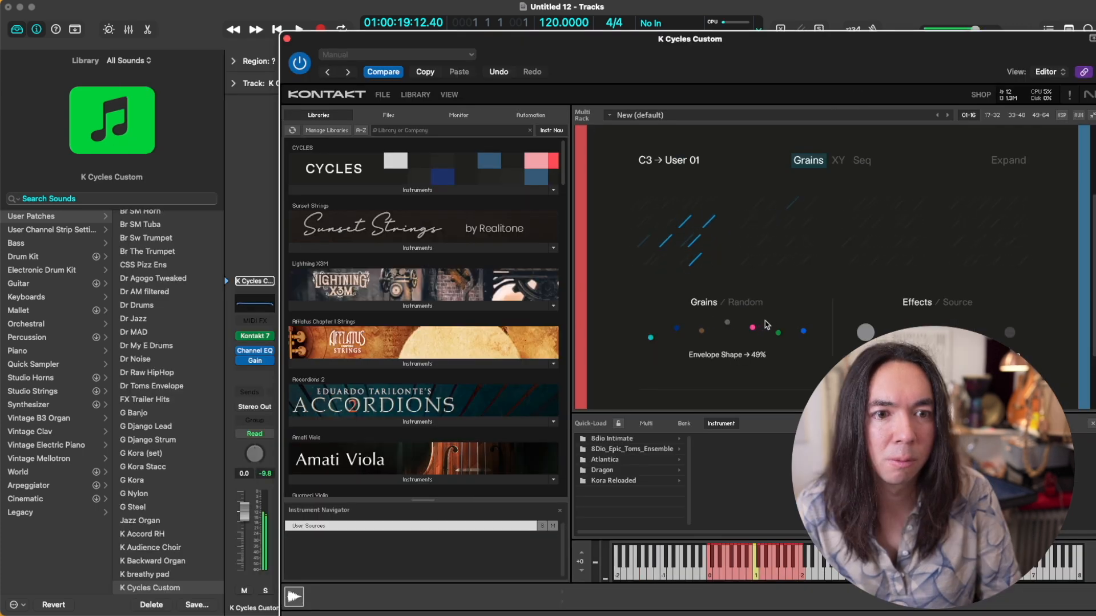
pyautogui.click(747, 304)
pyautogui.moveTo(804, 333); pyautogui.dragTo(803, 335)
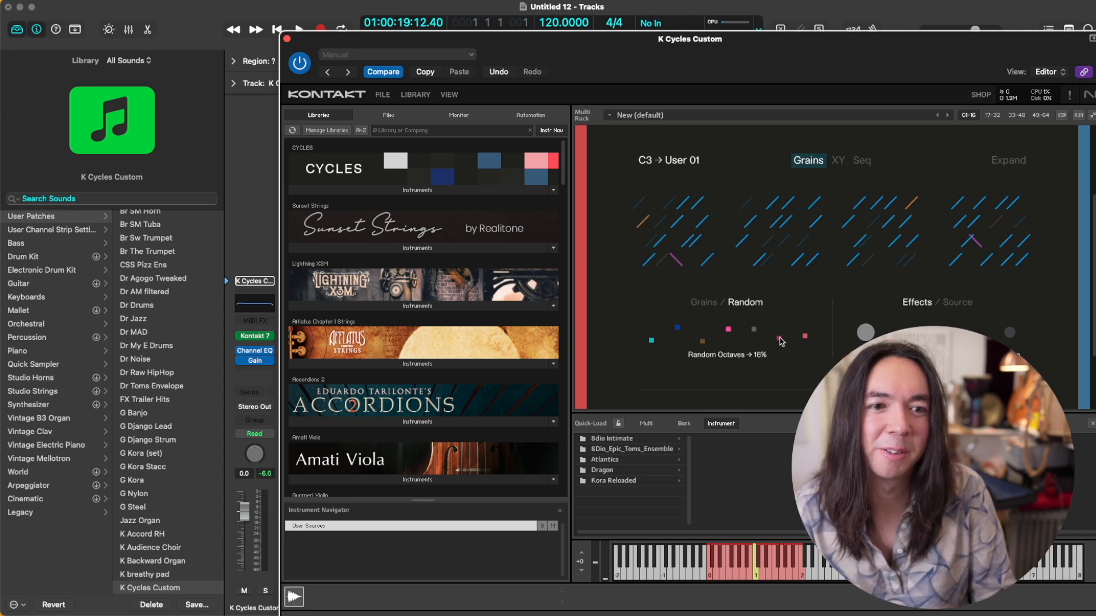
pyautogui.moveTo(781, 341); pyautogui.dragTo(782, 337)
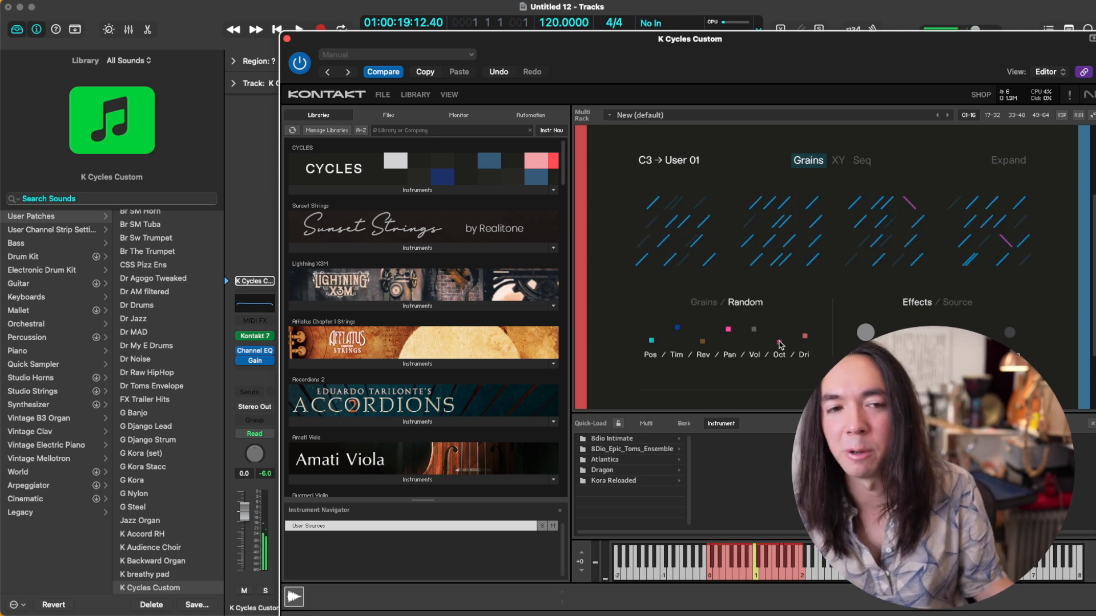
pyautogui.click(780, 342)
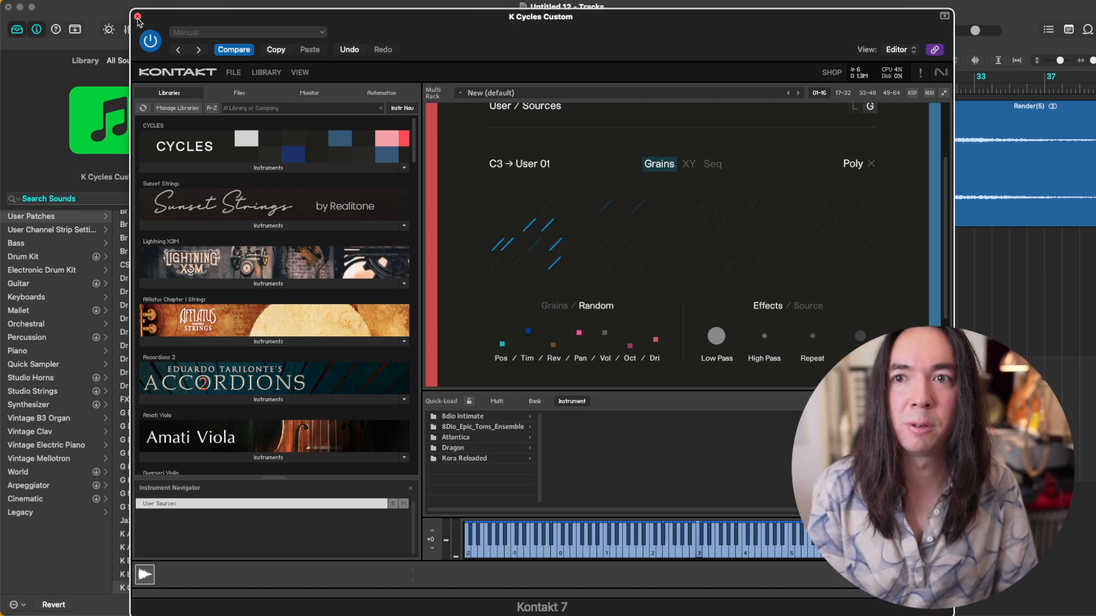
pyautogui.click(137, 16)
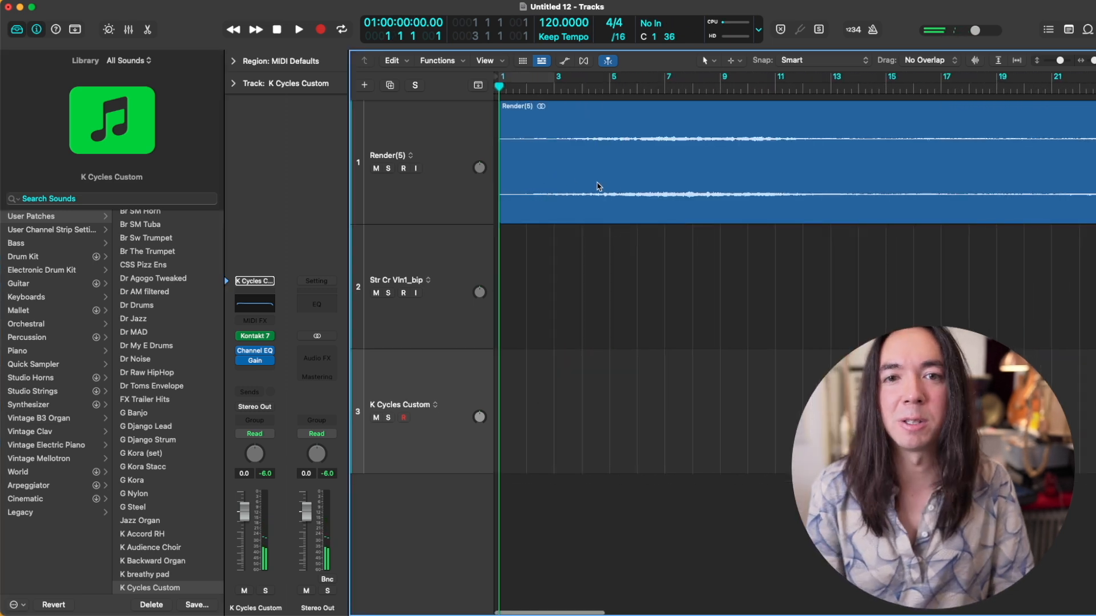
# Step: Play from bar 5 and capture two K Cycles Custom performances as regions starting at bars 6 and 10
pyautogui.scroll(-2, 597, 187)
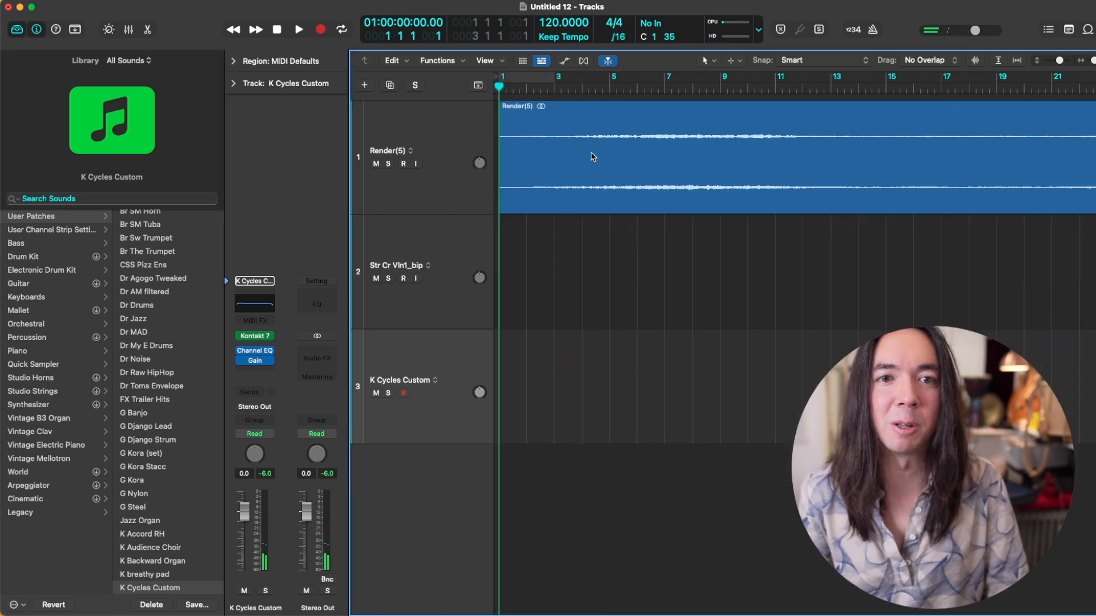
pyautogui.click(613, 90)
pyautogui.press('space')
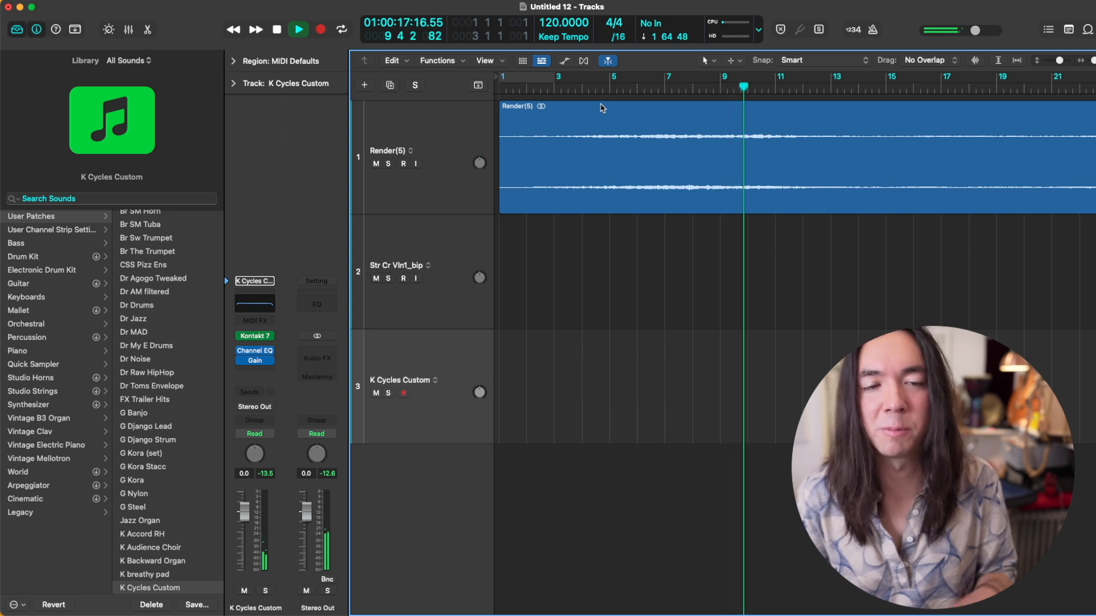
pyautogui.hotkey('shift', 'r')
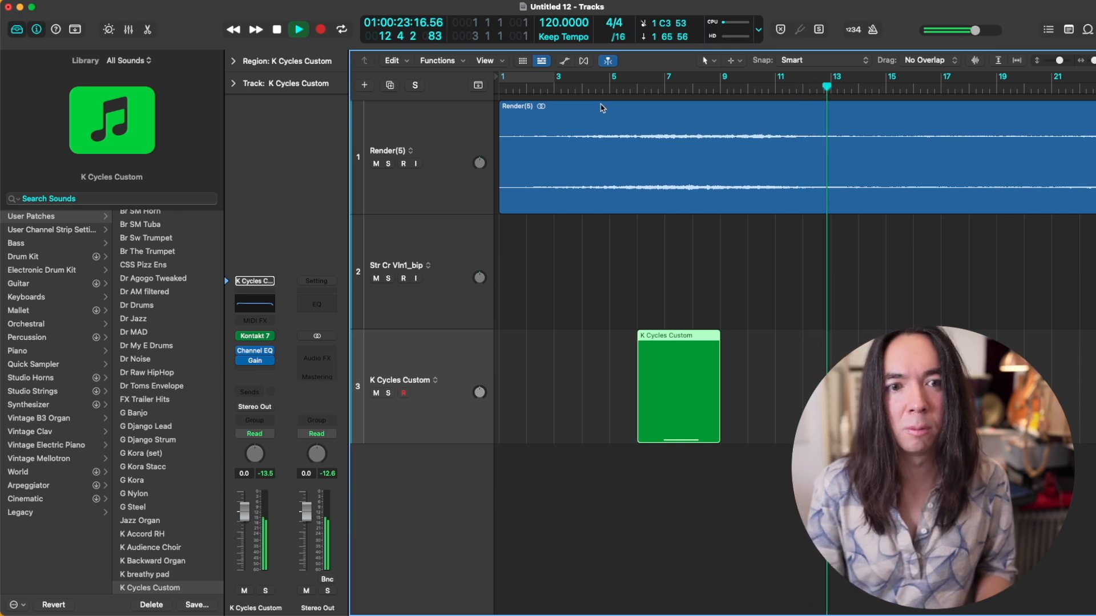
pyautogui.hotkey('shift', 'r')
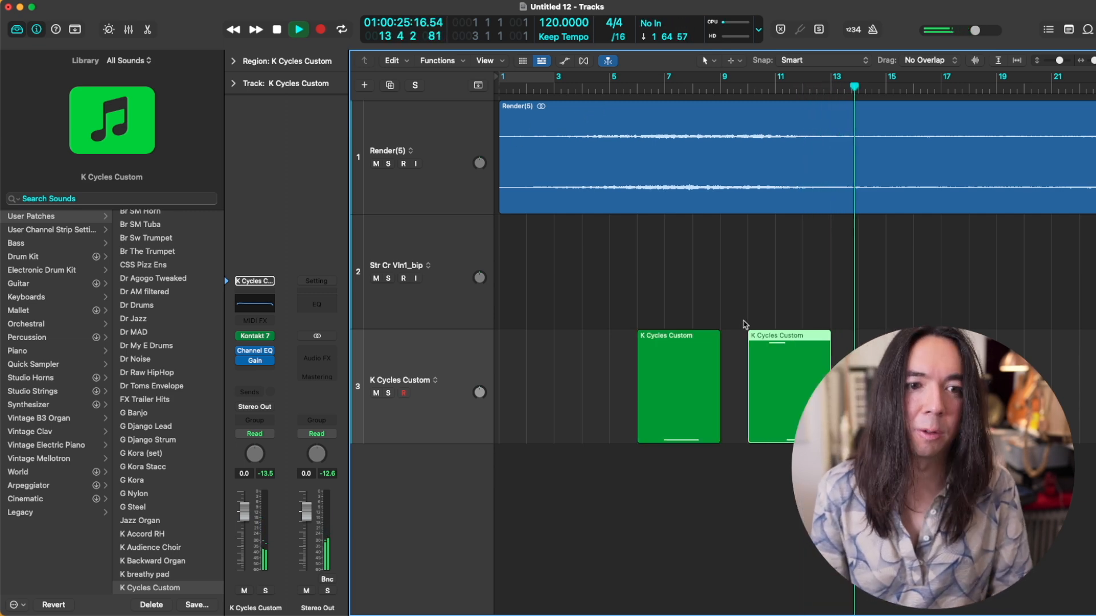
pyautogui.press('space')
# Step: Bounce both K Cycles Custom regions in place to a new audio track
pyautogui.moveTo(870, 366); pyautogui.dragTo(594, 353)
pyautogui.hotkey('ctrl', 'b')
pyautogui.press('Return')
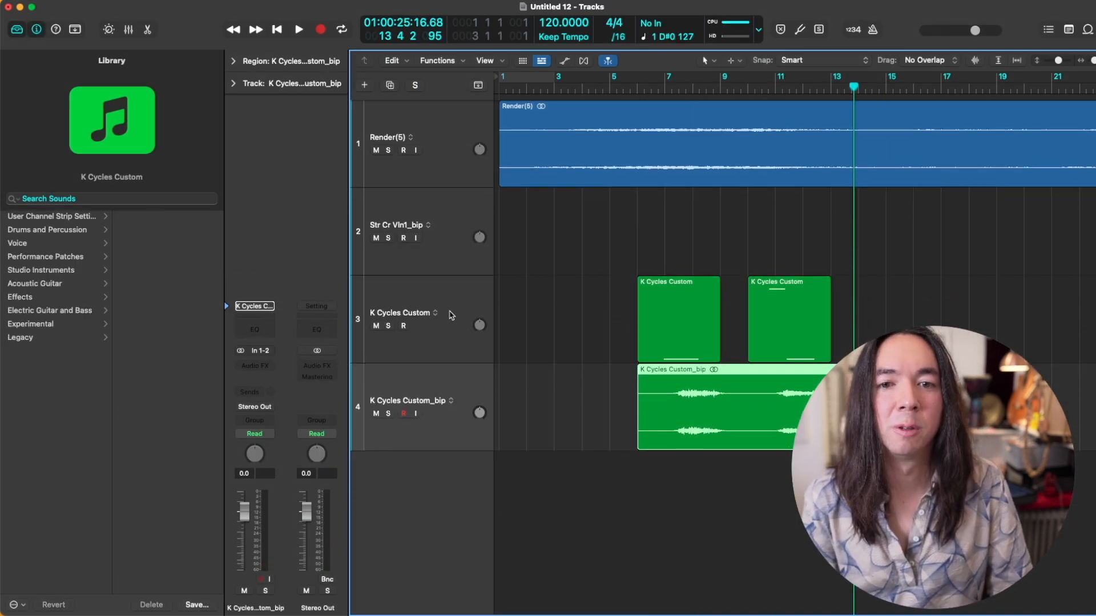
# Step: Delete the K Cycles Custom track with its two MIDI regions and the Str Cr Vln1_bip track
pyautogui.press('BackSpace')
pyautogui.press('super+BackSpace')
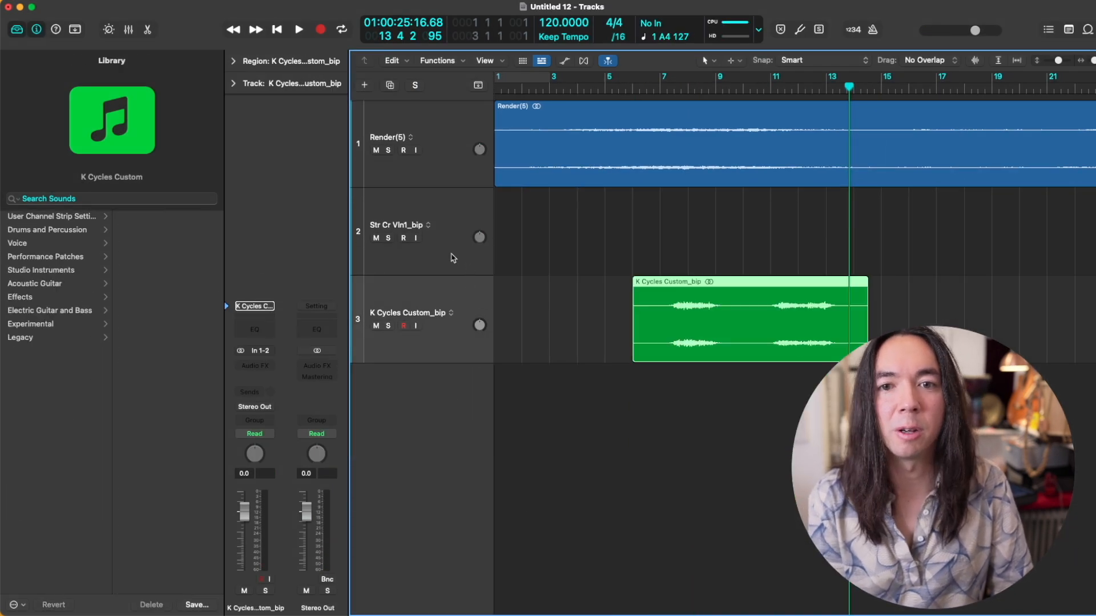
pyautogui.click(452, 258)
pyautogui.press('super+BackSpace')
# Step: Move the K Cycles Custom_bip region to bar 1 and remove its silent opening up to bar 2
pyautogui.moveTo(660, 220); pyautogui.dragTo(522, 219)
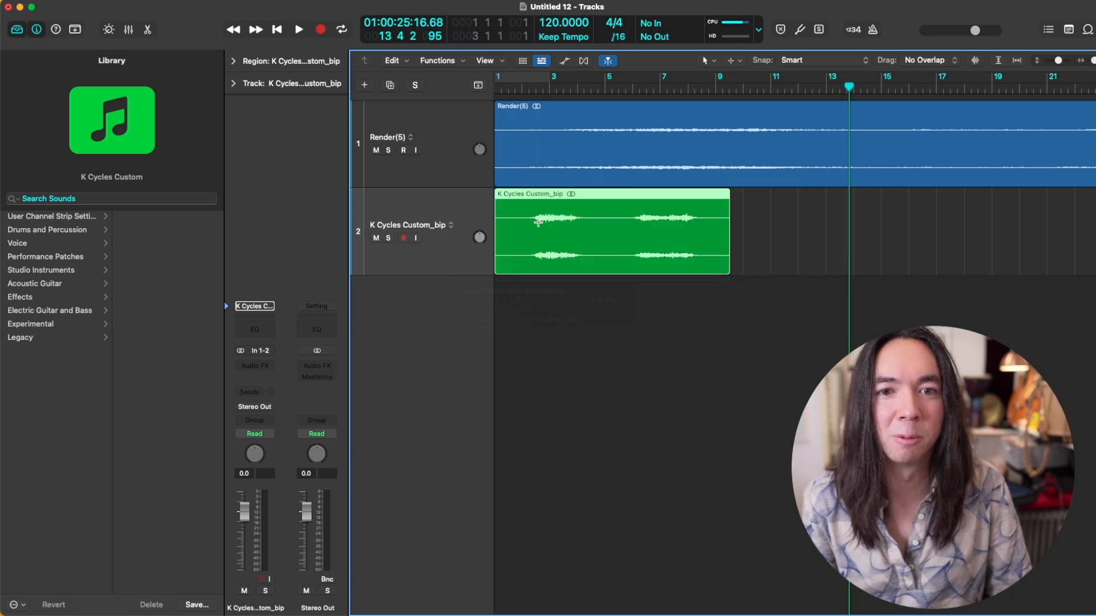
pyautogui.click(522, 217)
pyautogui.press('BackSpace')
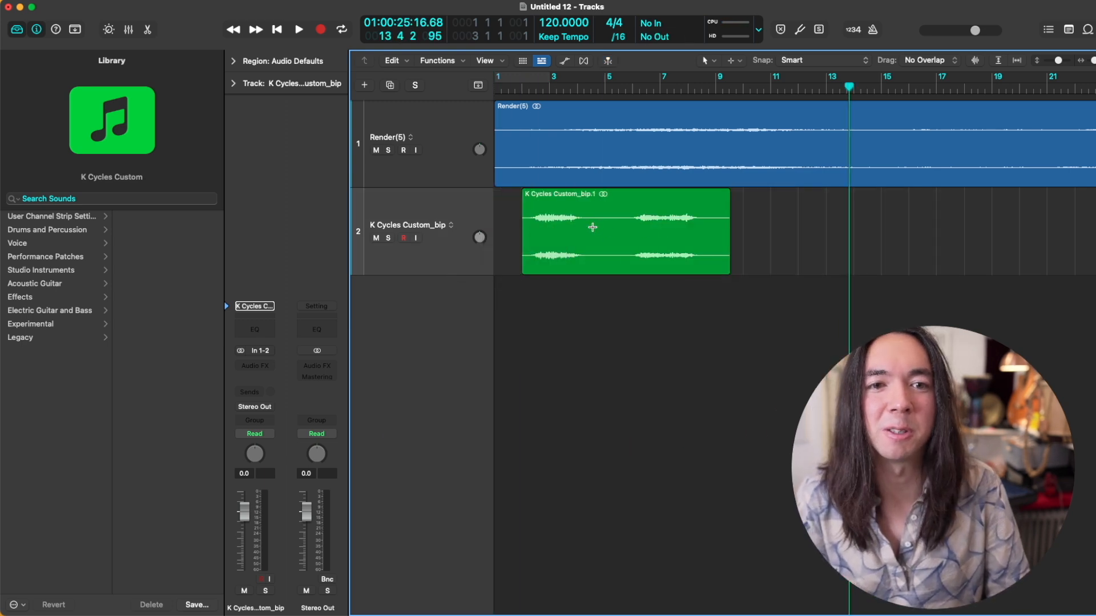
pyautogui.click(582, 223)
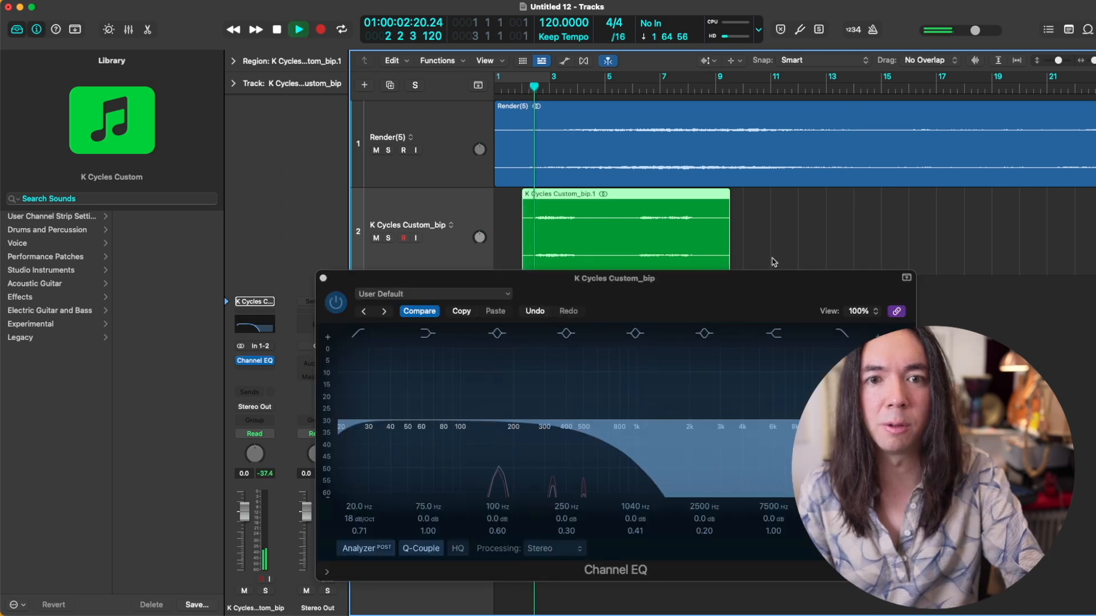
# Step: Audition the K Cycles Custom_bip region through its Channel EQ from bar 2 together with the Render(5) track
pyautogui.press('space')
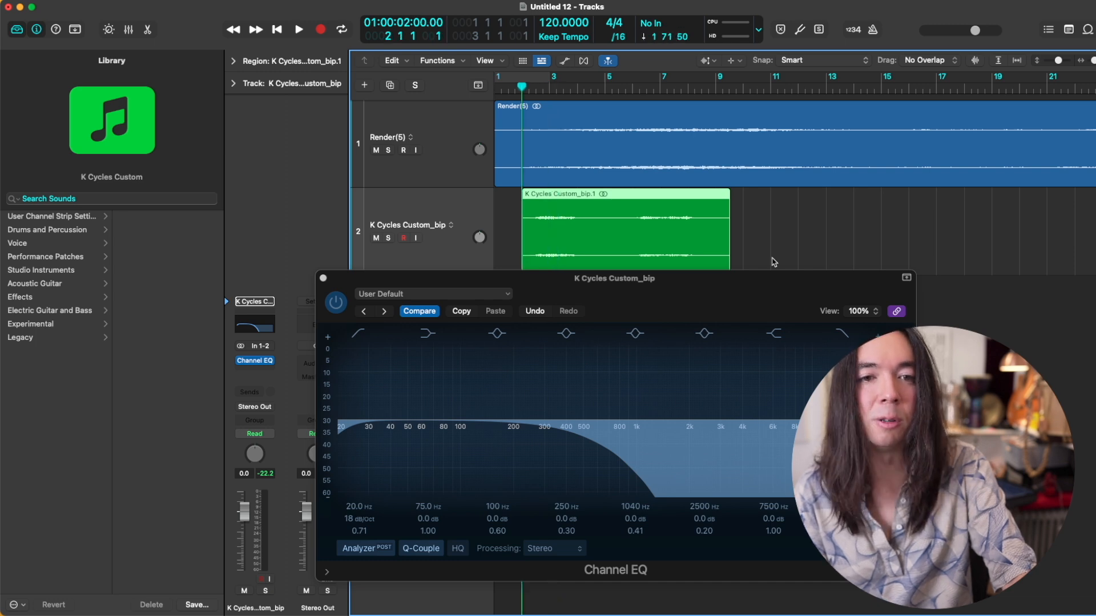
pyautogui.press('.')
pyautogui.press('space')
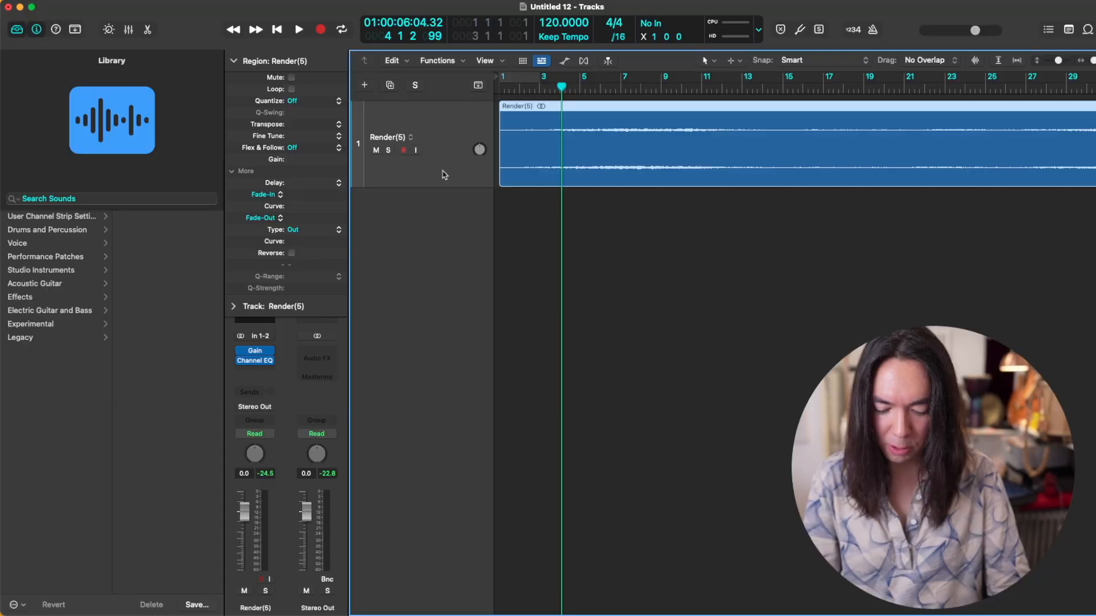
# Step: Create a new software instrument track and load the library patch "frozen" on it, closing its Kontakt window
pyautogui.press('alt+super+s')
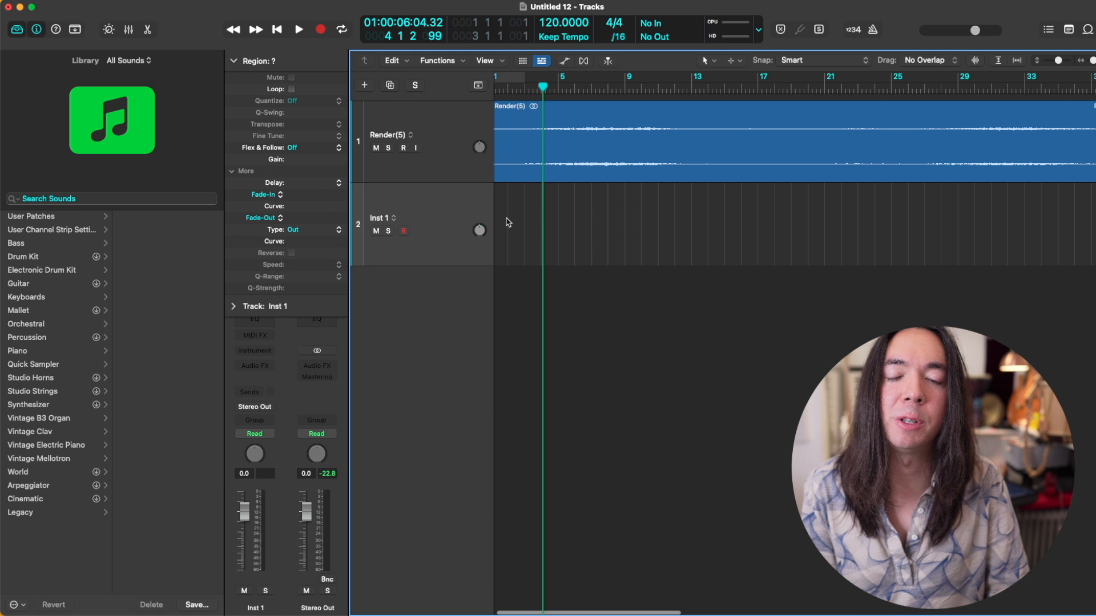
pyautogui.click(119, 198)
pyautogui.write('froze')
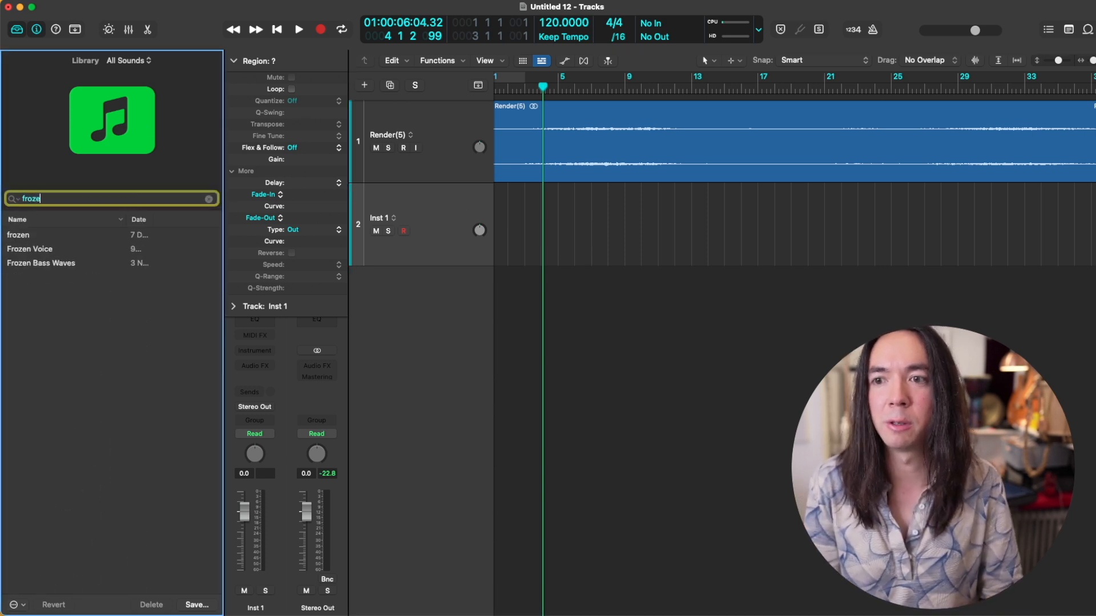
pyautogui.click(23, 239)
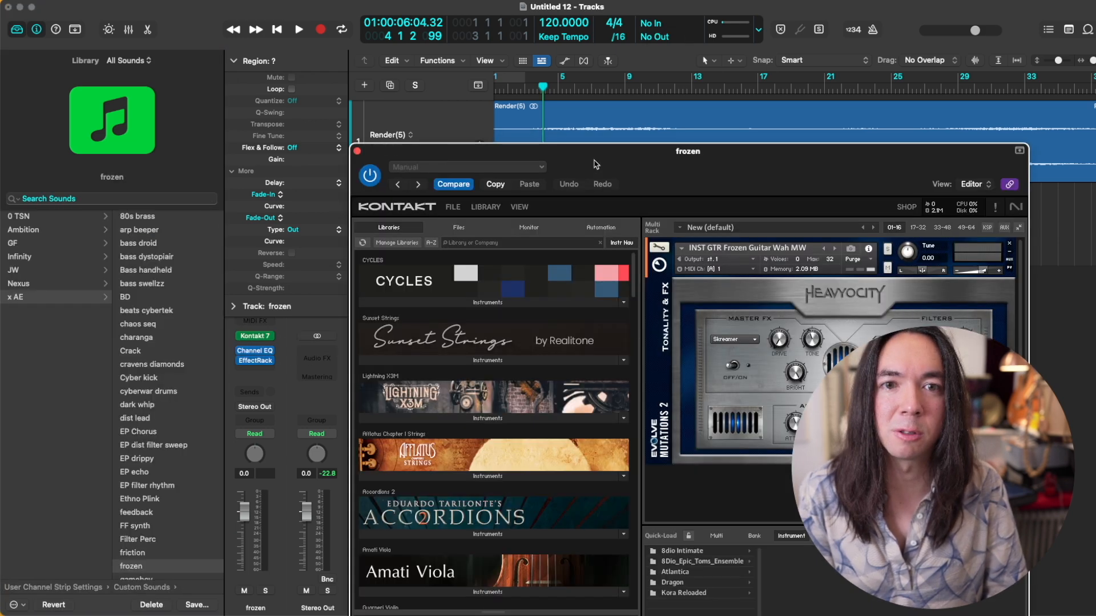
pyautogui.moveTo(609, 159); pyautogui.dragTo(446, 91)
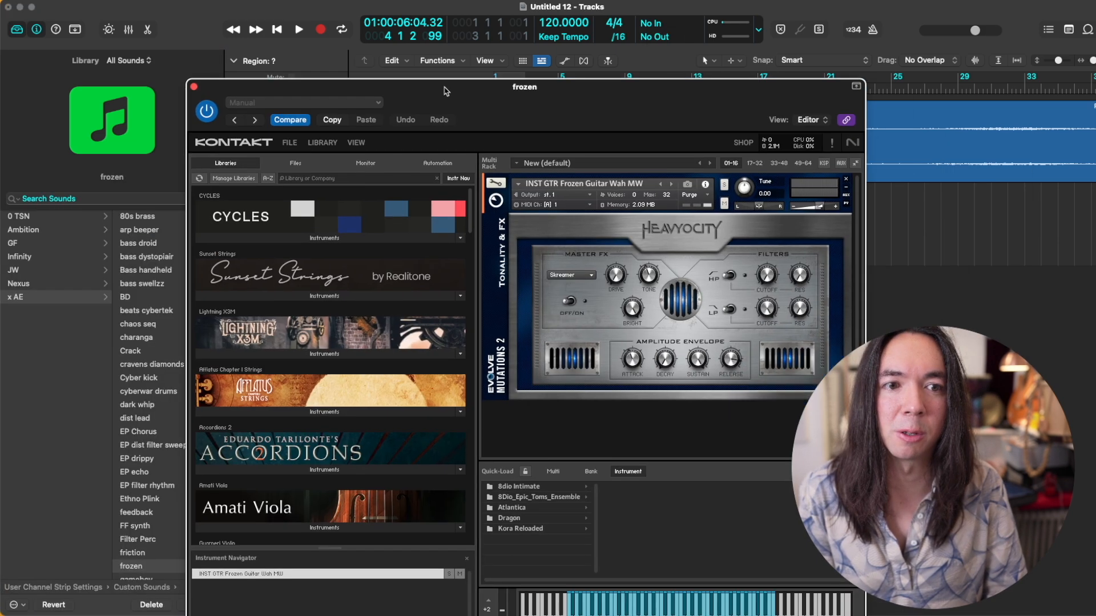
pyautogui.click(194, 87)
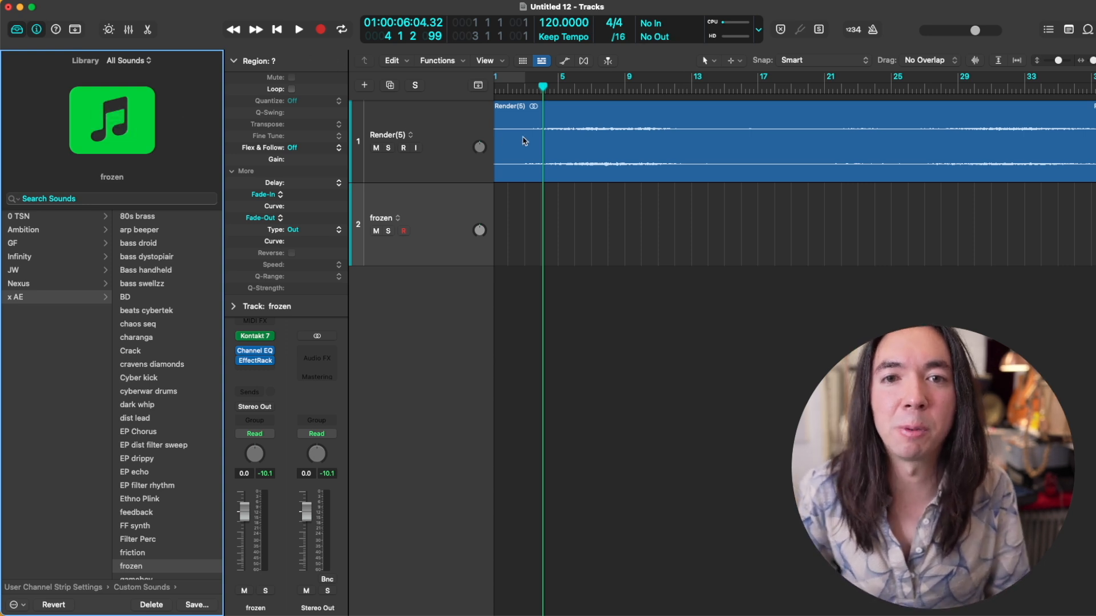
# Step: Select the frozen track, play the project from about bar 3 and capture the performance as a MIDI region
pyautogui.hscroll(-1, 524, 141)
pyautogui.hscroll(-3, 525, 141)
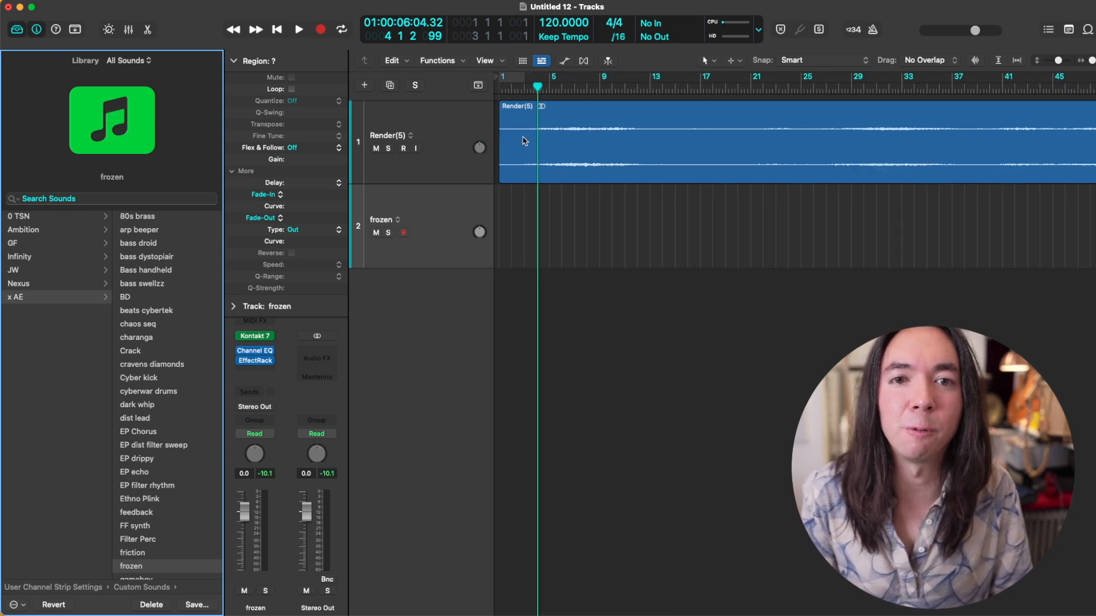
pyautogui.scroll(-3, 524, 141)
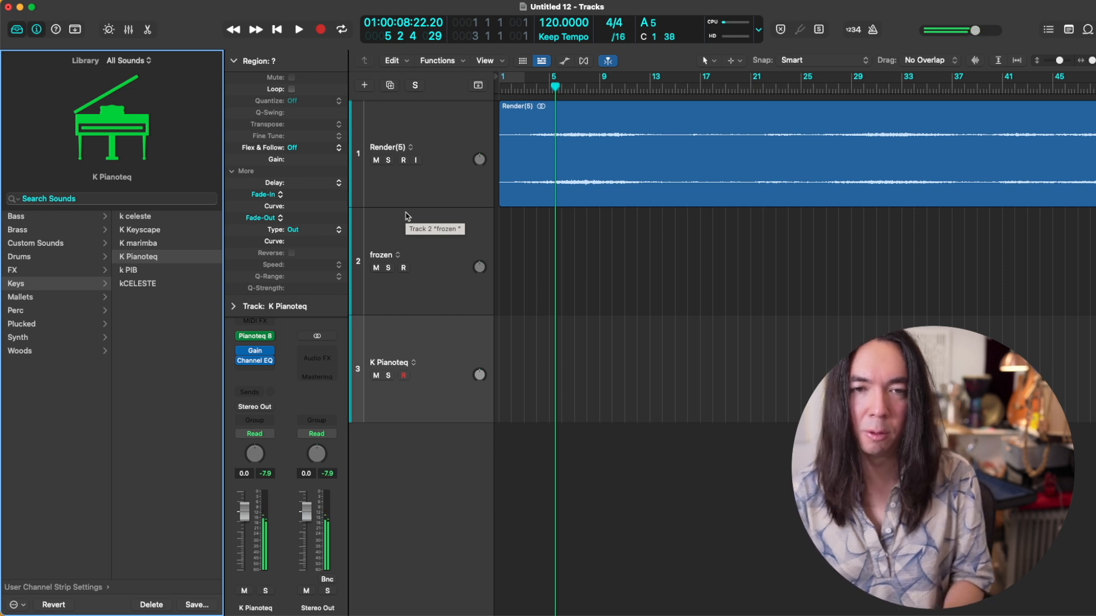
pyautogui.click(538, 87)
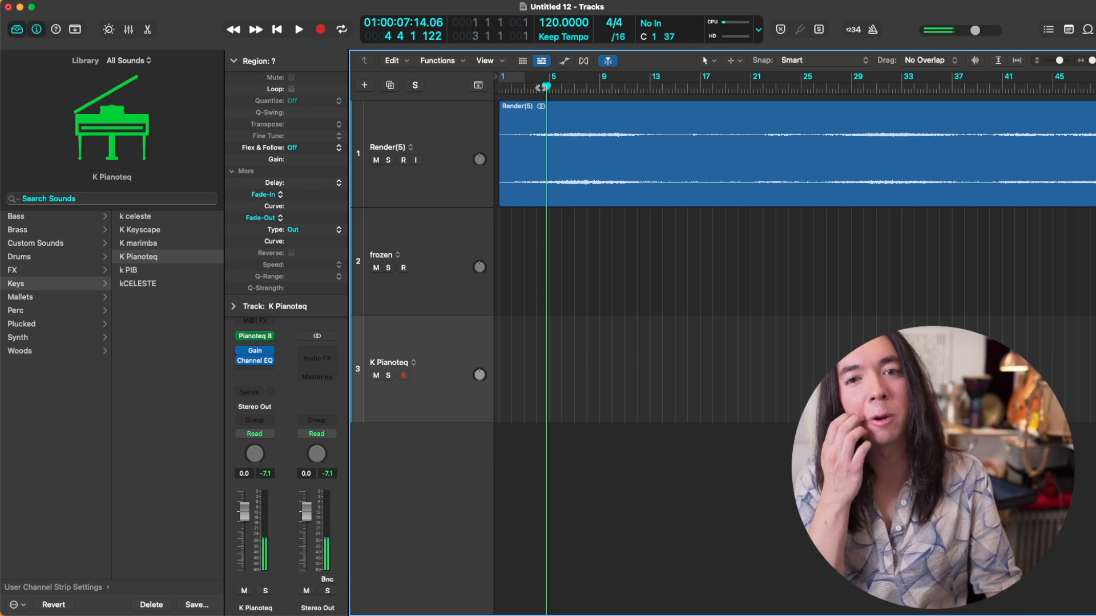
pyautogui.click(462, 248)
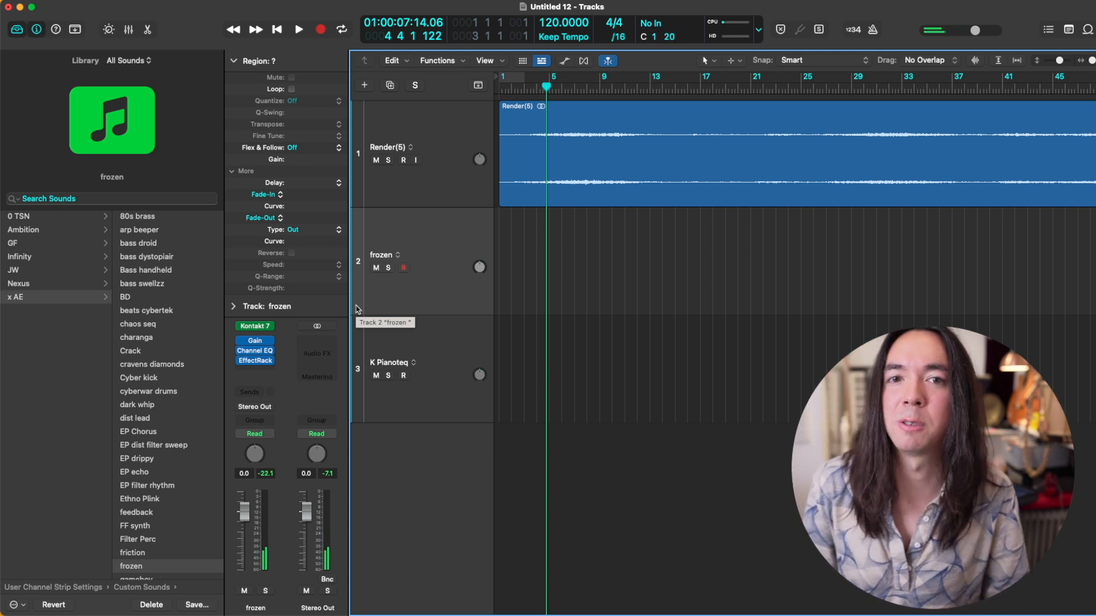
pyautogui.click(527, 88)
pyautogui.press('space')
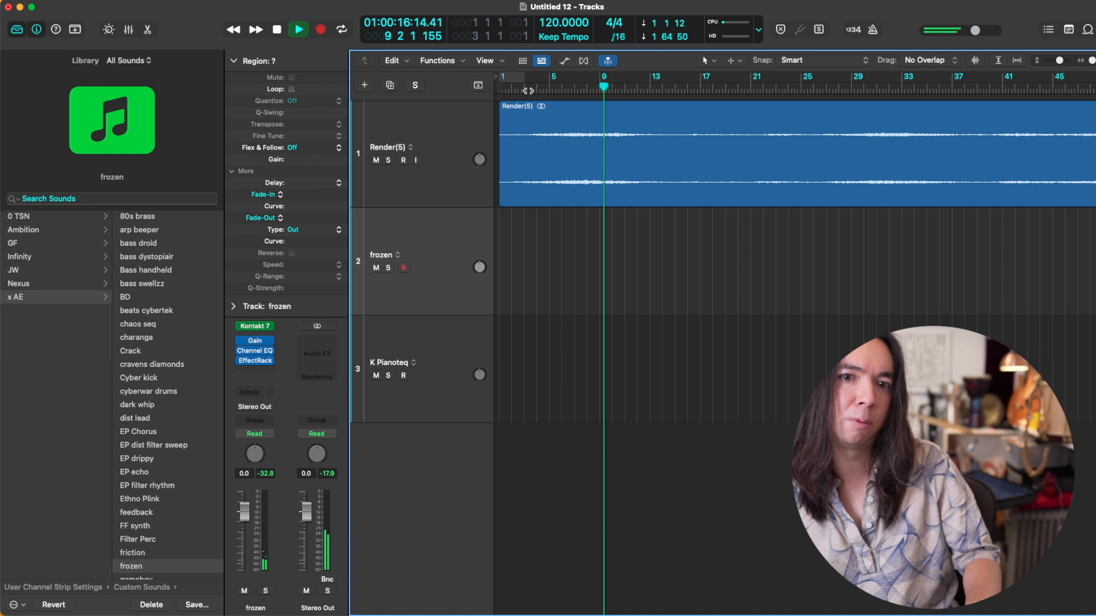
pyautogui.press('space')
pyautogui.hotkey('shift', 'r')
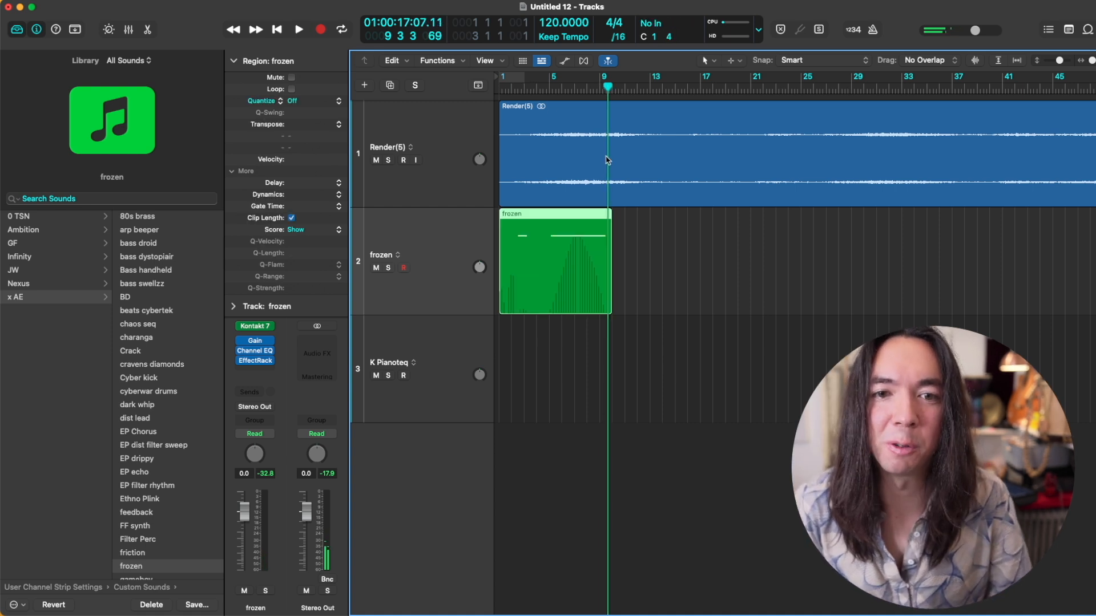
# Step: Split the captured frozen region at bar 4 and delete the part before it
pyautogui.keyDown('super'); pyautogui.click(534, 243); pyautogui.keyUp('super')
pyautogui.click(519, 245)
pyautogui.press('Delete')
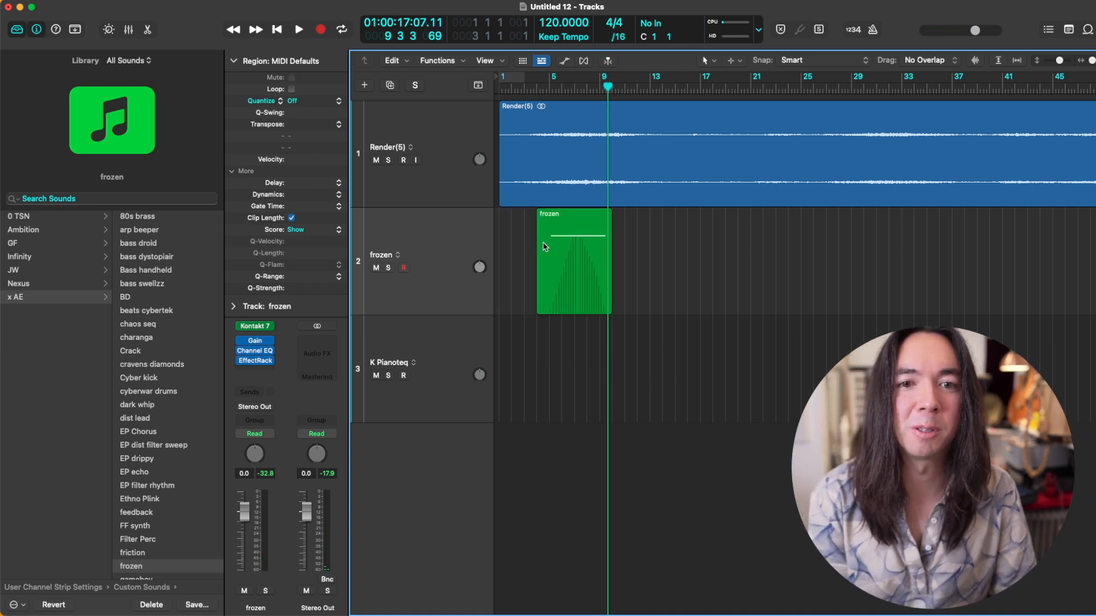
# Step: Solo the frozen track and audition its region on its own from about bar 6
pyautogui.click(394, 243)
pyautogui.press('s')
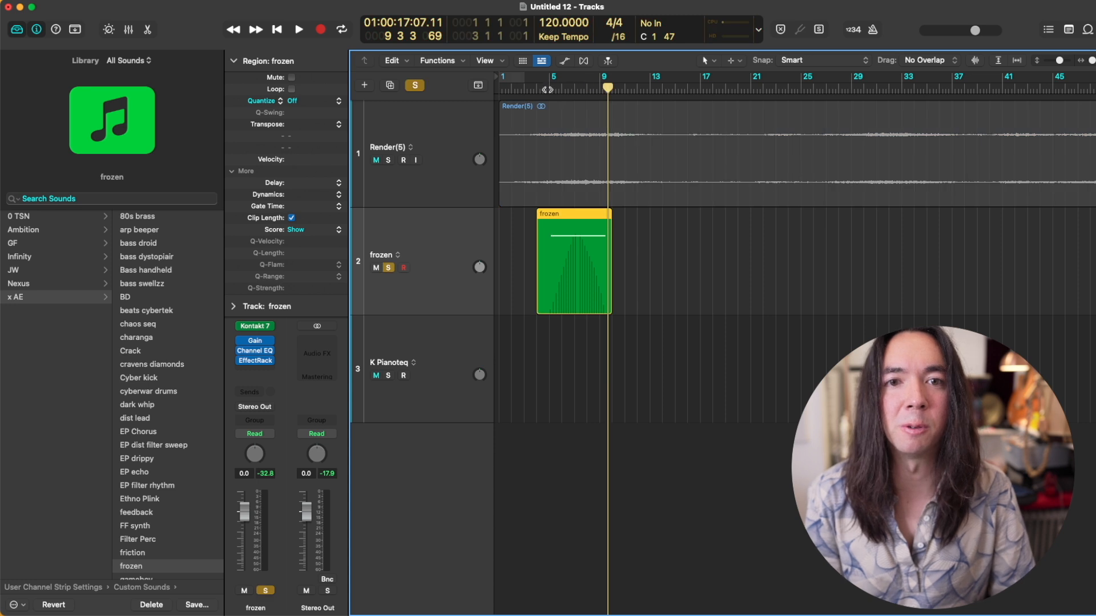
pyautogui.click(561, 89)
pyautogui.press('space')
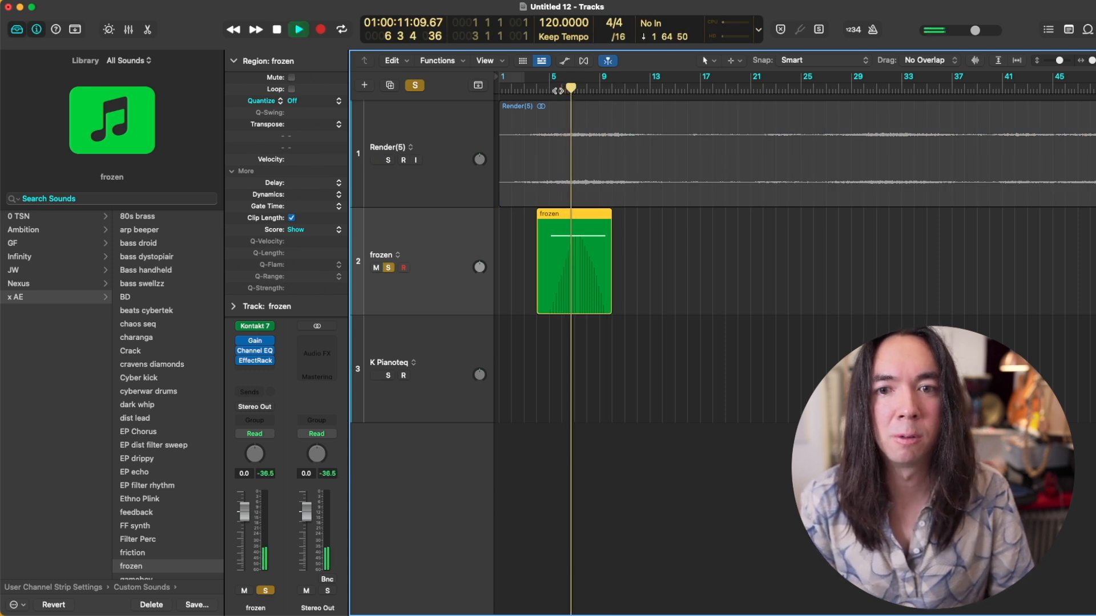
pyautogui.press('space')
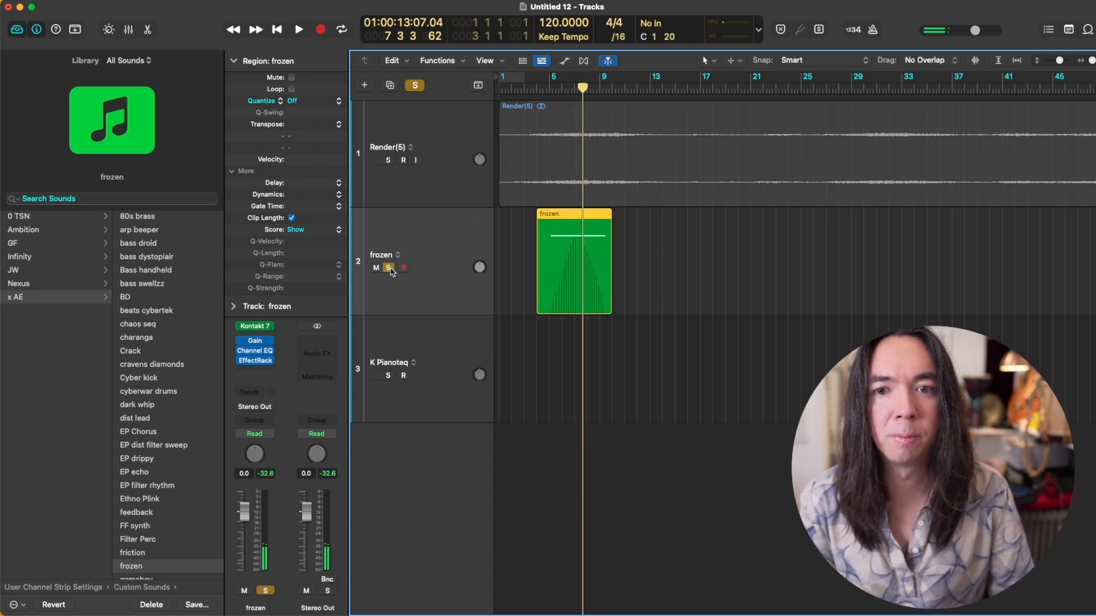
# Step: Unsolo the frozen track and play its region together with the Render(5) track from about bar 4
pyautogui.click(389, 268)
pyautogui.click(543, 89)
pyautogui.press('space')
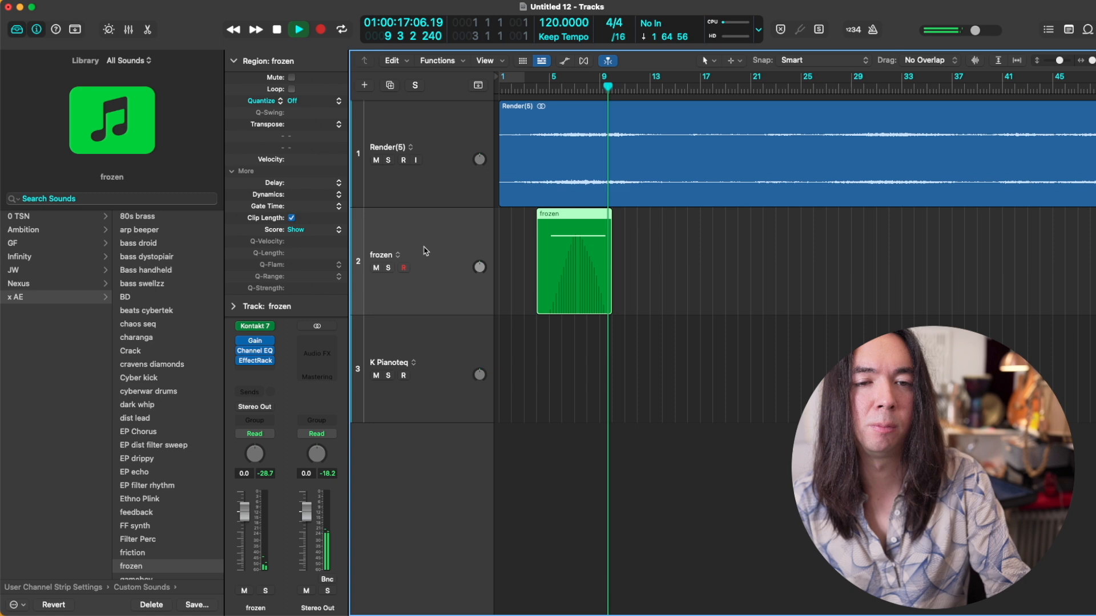
pyautogui.press('space')
# Step: Lower the frozen region's long note by an octave in the Piano Roll, play it back and close the editor
pyautogui.doubleClick(569, 275)
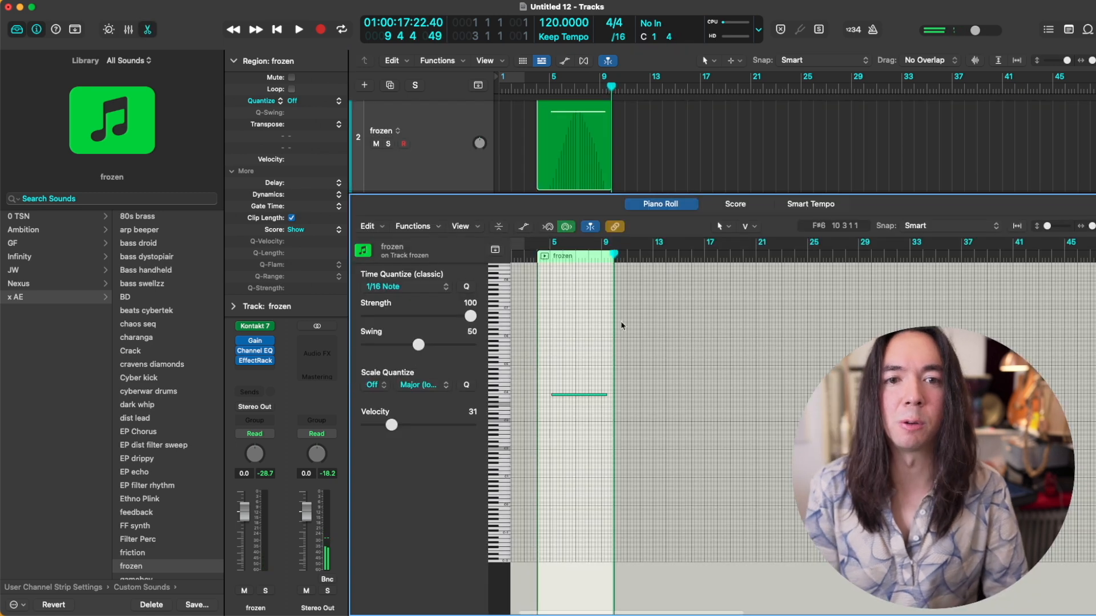
pyautogui.press('space')
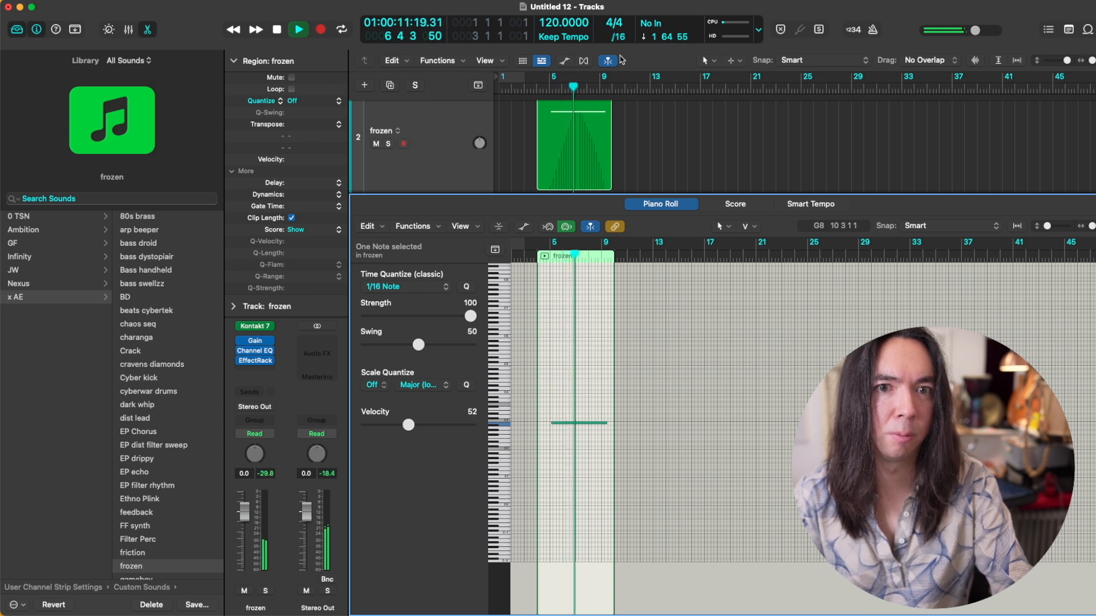
pyautogui.press('p')
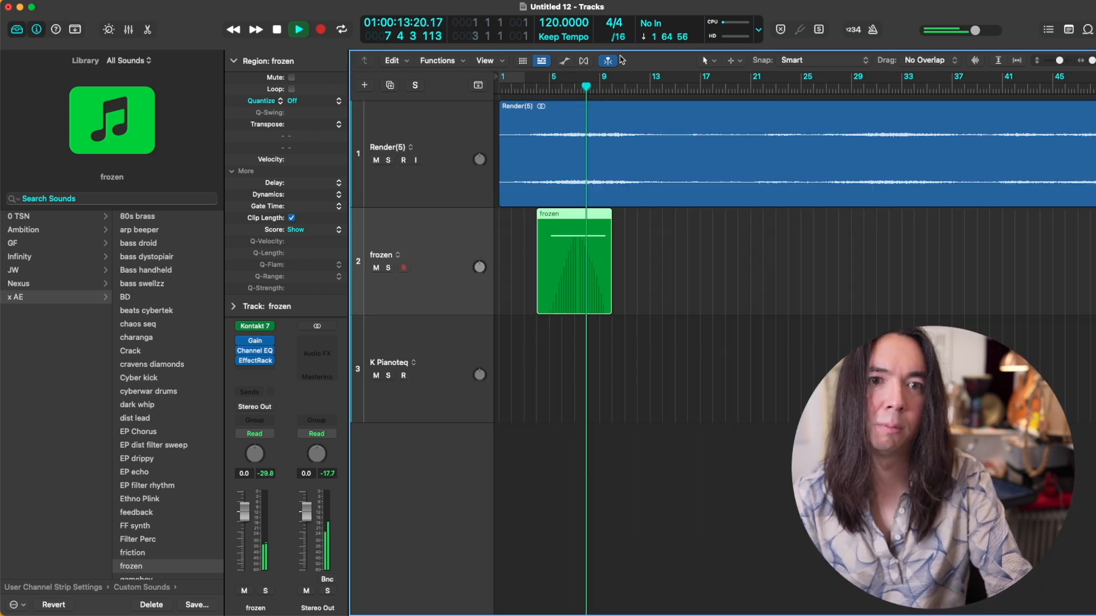
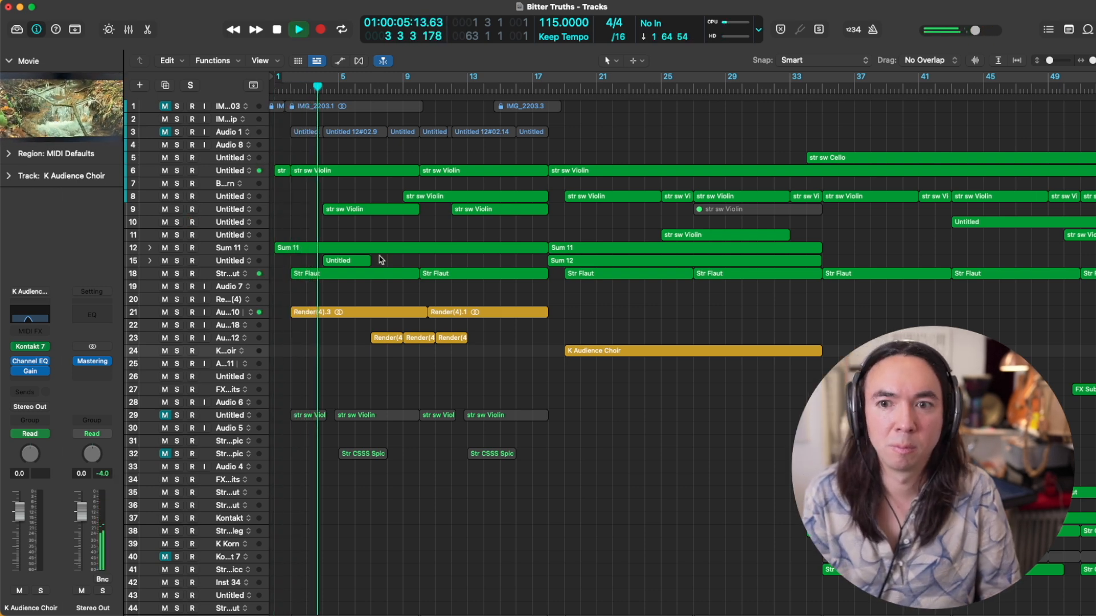
# Step: Play the full arrangement from about bar 3 to bar 26 while looking over its tracks
pyautogui.scroll(5, 395, 254)
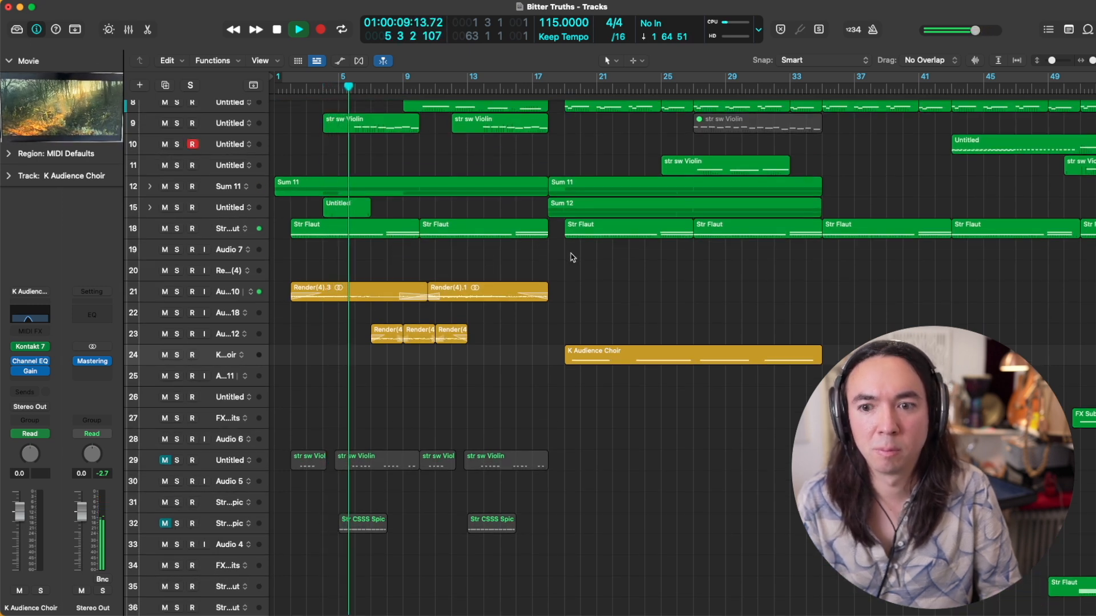
pyautogui.scroll(-10, 573, 258)
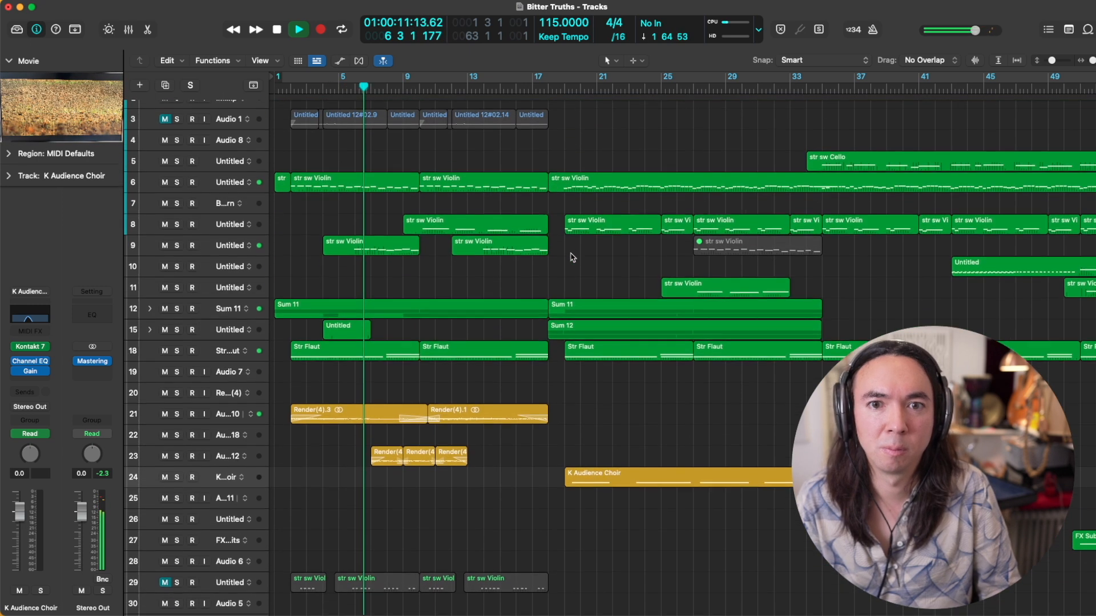
pyautogui.scroll(-15, 573, 257)
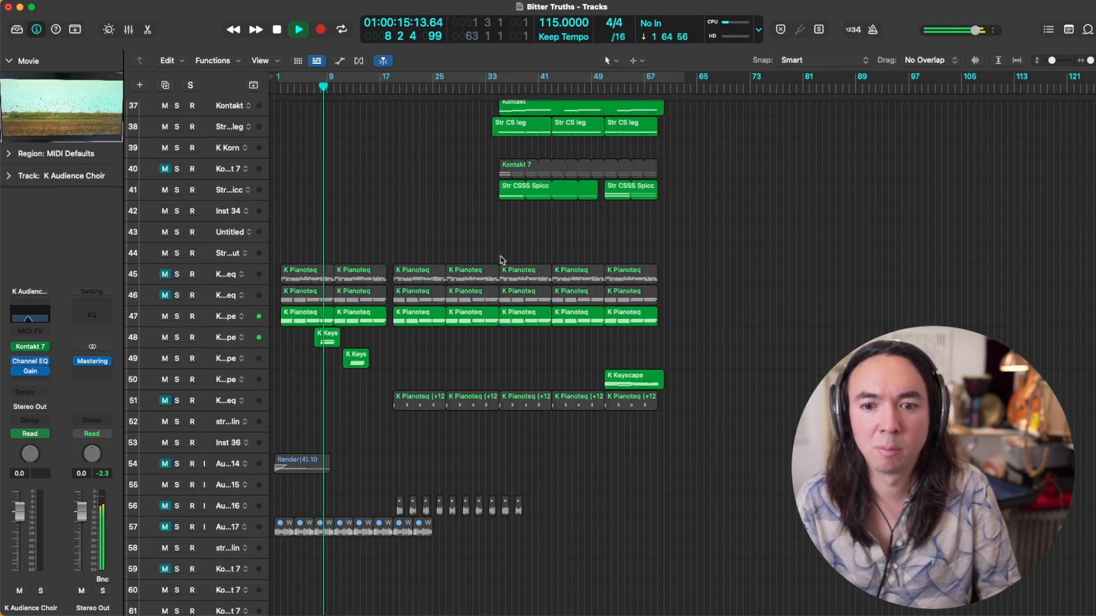
pyautogui.scroll(18, 501, 260)
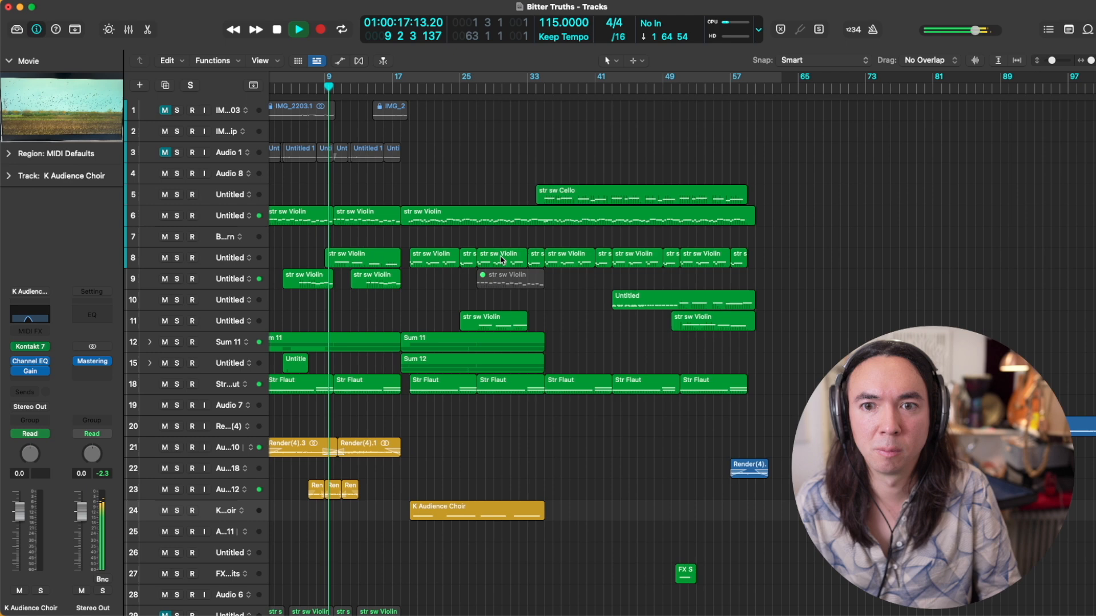
pyautogui.scroll(4, 501, 259)
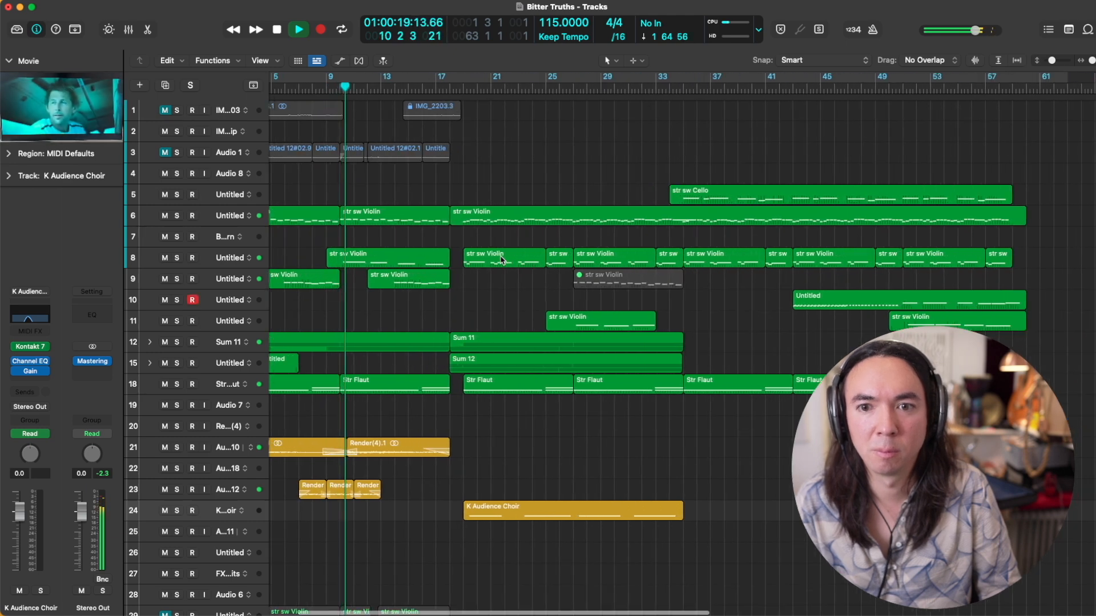
pyautogui.hscroll(-4, 501, 260)
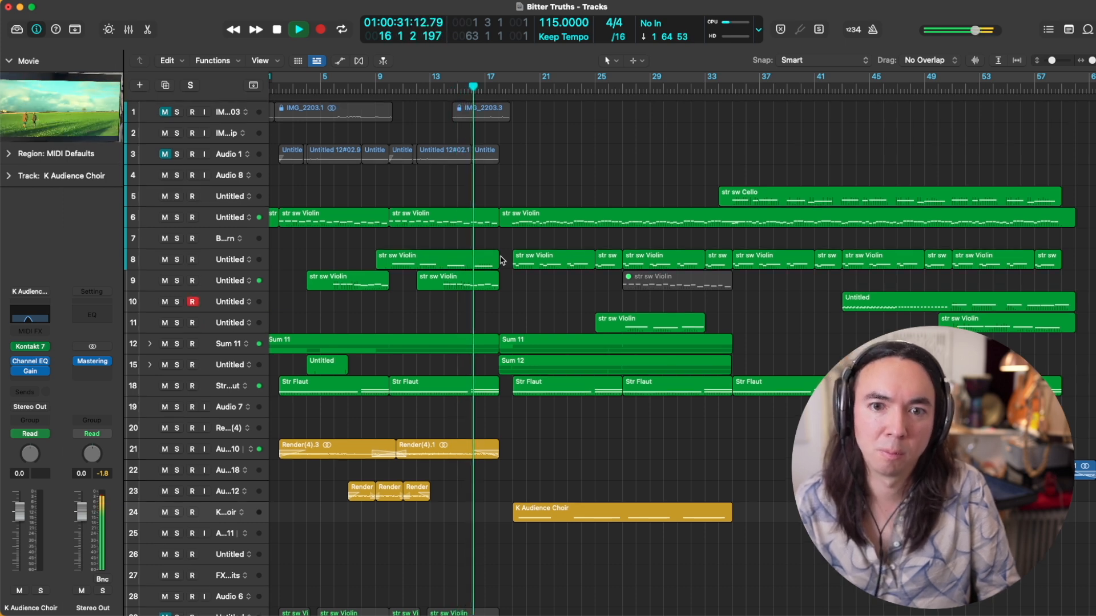
pyautogui.press('super+Down')
pyautogui.scroll(3, 500, 260)
pyautogui.scroll(1, 500, 260)
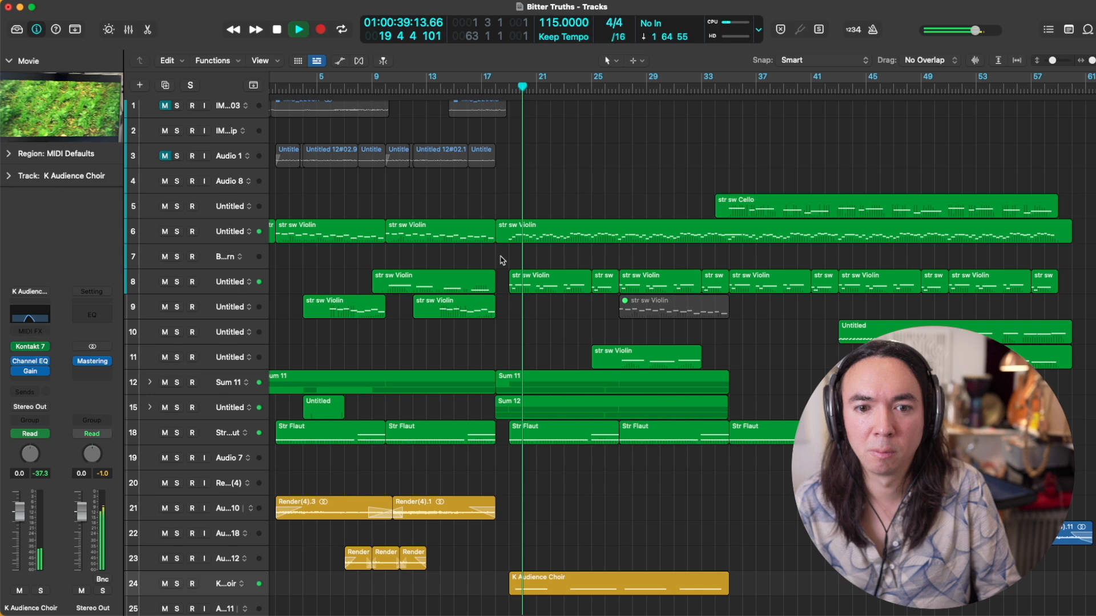
pyautogui.scroll(-5, 501, 260)
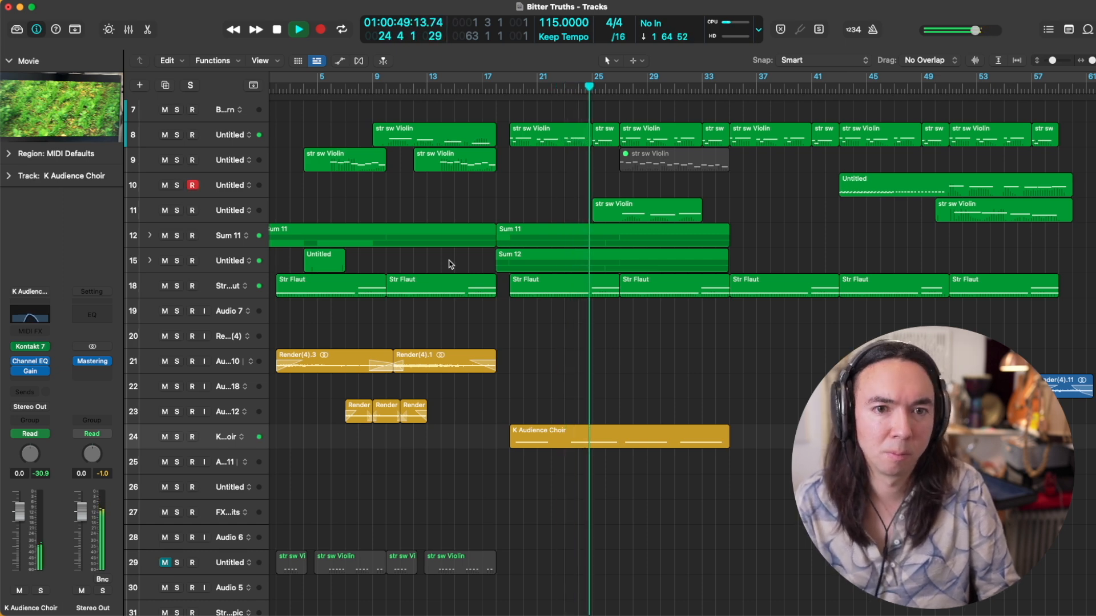
pyautogui.scroll(2, 451, 264)
pyautogui.scroll(8, 451, 264)
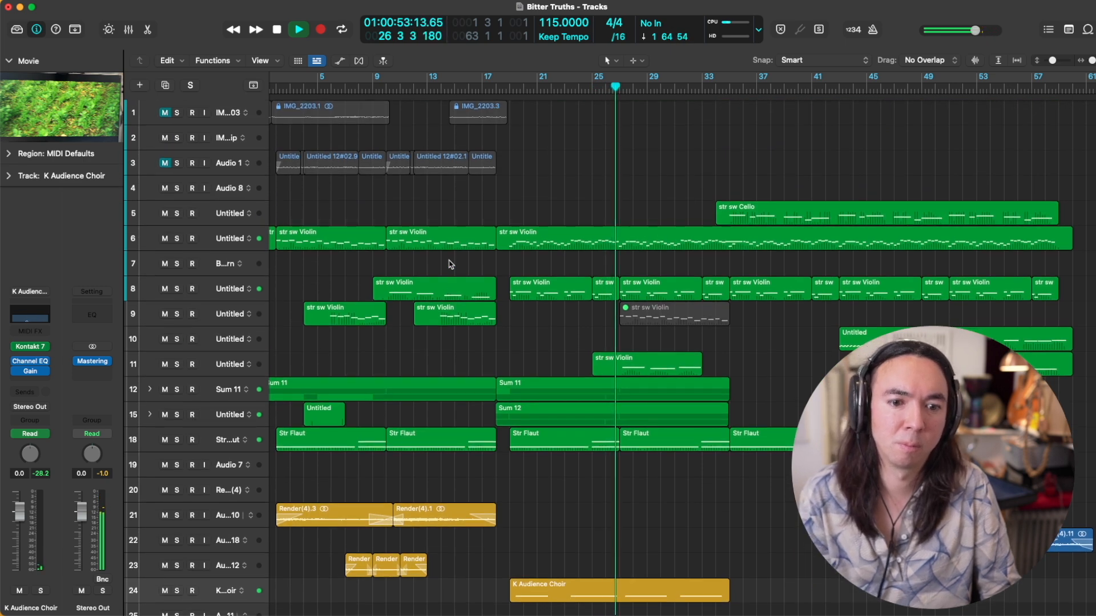
pyautogui.press('z')
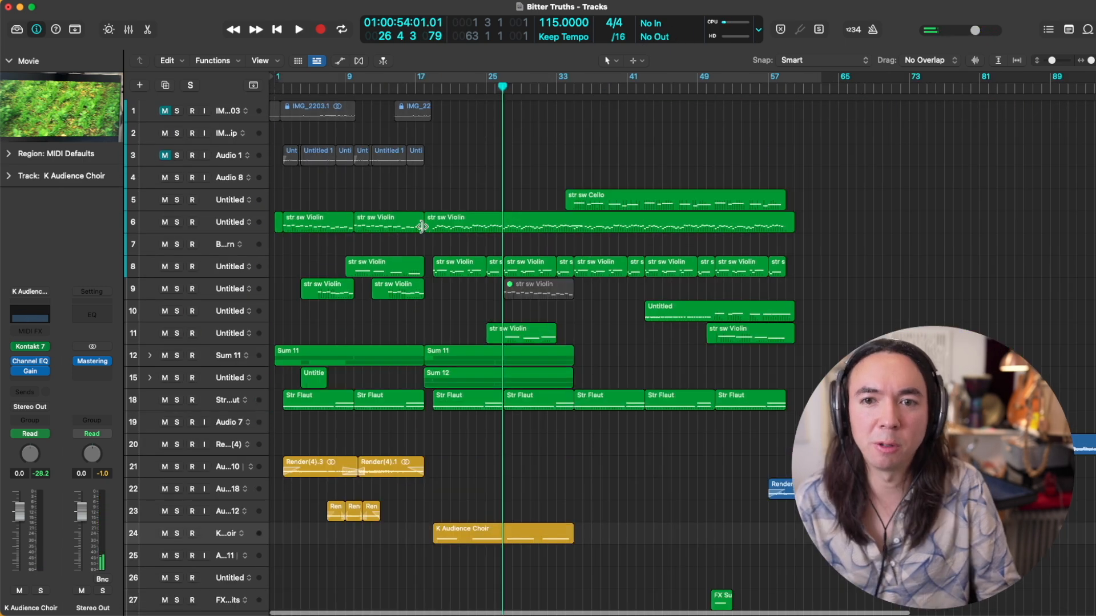
# Step: Solo the texture tracks from 15 to 25 and audition them together from about bar 3
pyautogui.press('Return')
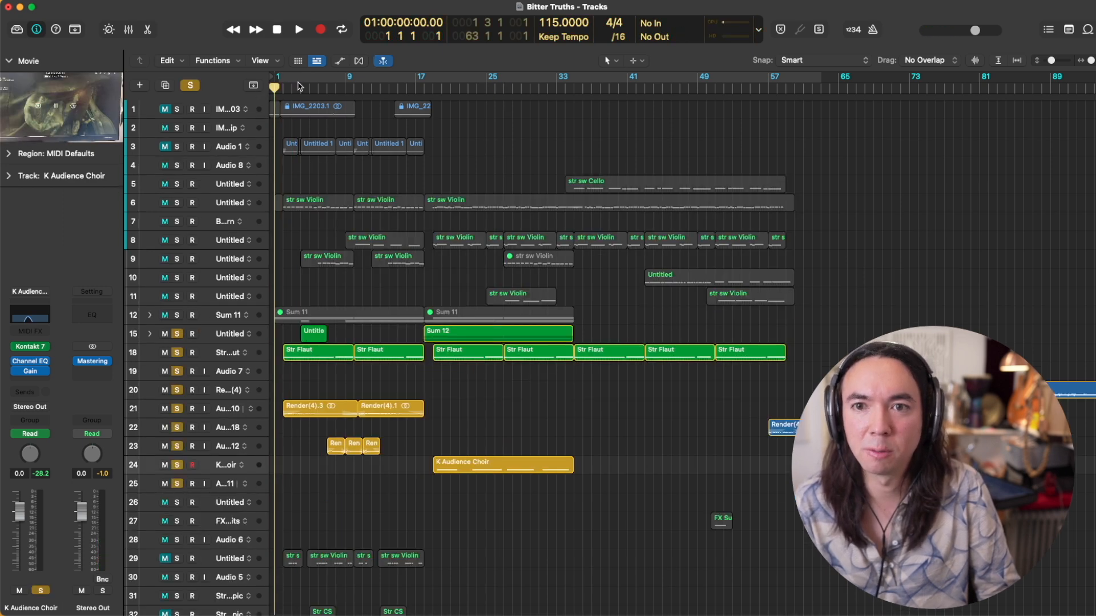
pyautogui.doubleClick(292, 88)
pyautogui.press('super+Right')
pyautogui.press('super+Right')
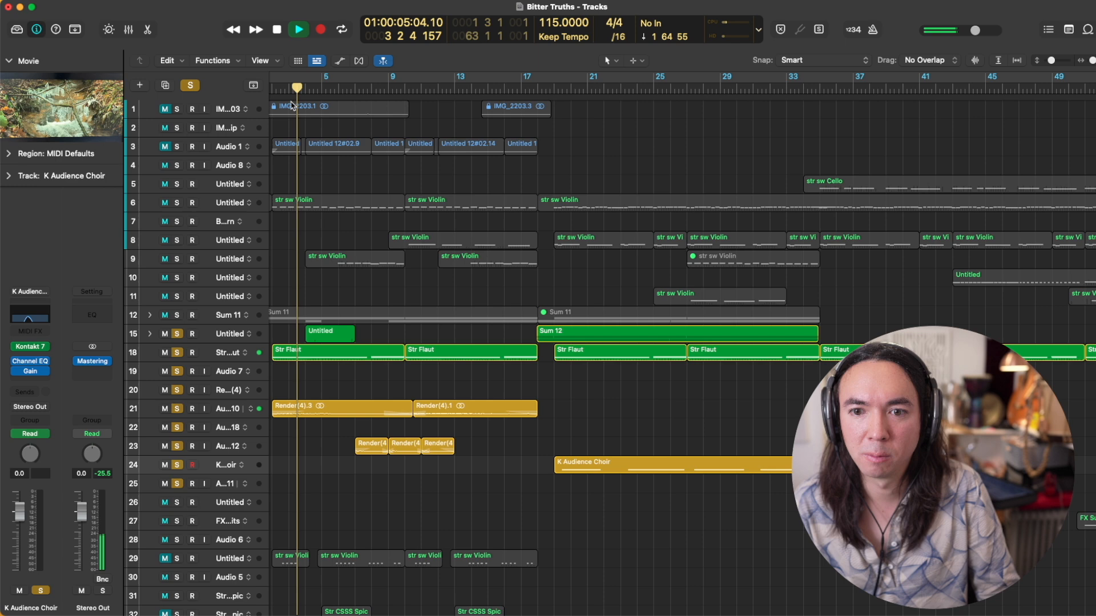
pyautogui.press('super+Down')
pyautogui.press('super+Down')
pyautogui.press('super+Down')
pyautogui.press('super+Down')
pyautogui.press('super+Right')
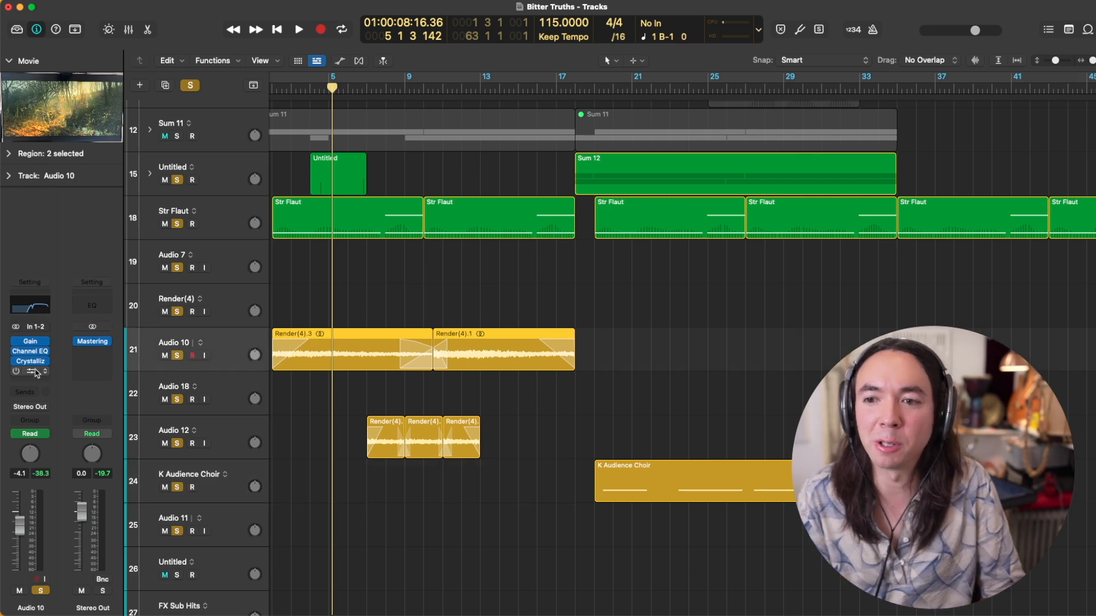
# Step: Check the Crystallizer effect on Audio 10, clear the track solos and audition only Audio 10's Render(4) regions
pyautogui.click(30, 361)
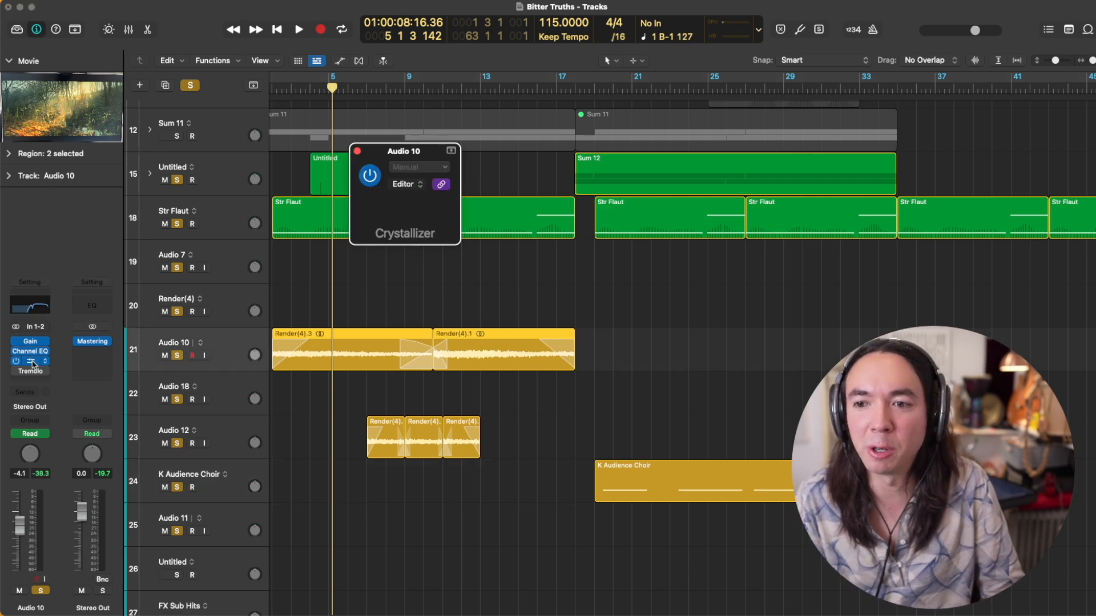
pyautogui.click(357, 150)
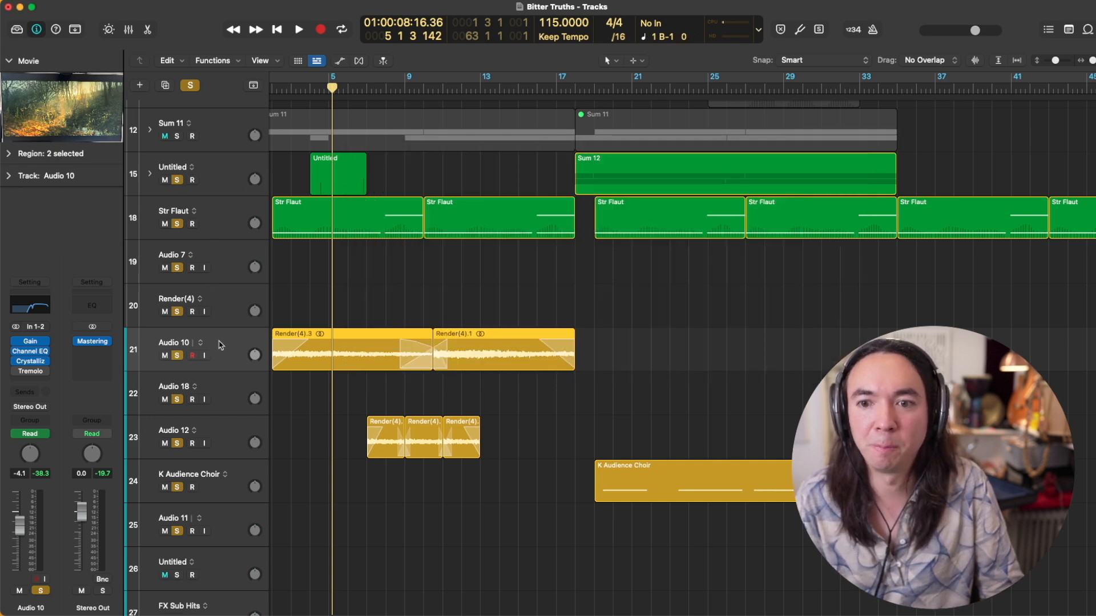
pyautogui.keyDown('alt'); pyautogui.click(177, 182); pyautogui.keyUp('alt')
pyautogui.hotkey('ctrl', 's')
pyautogui.press('space')
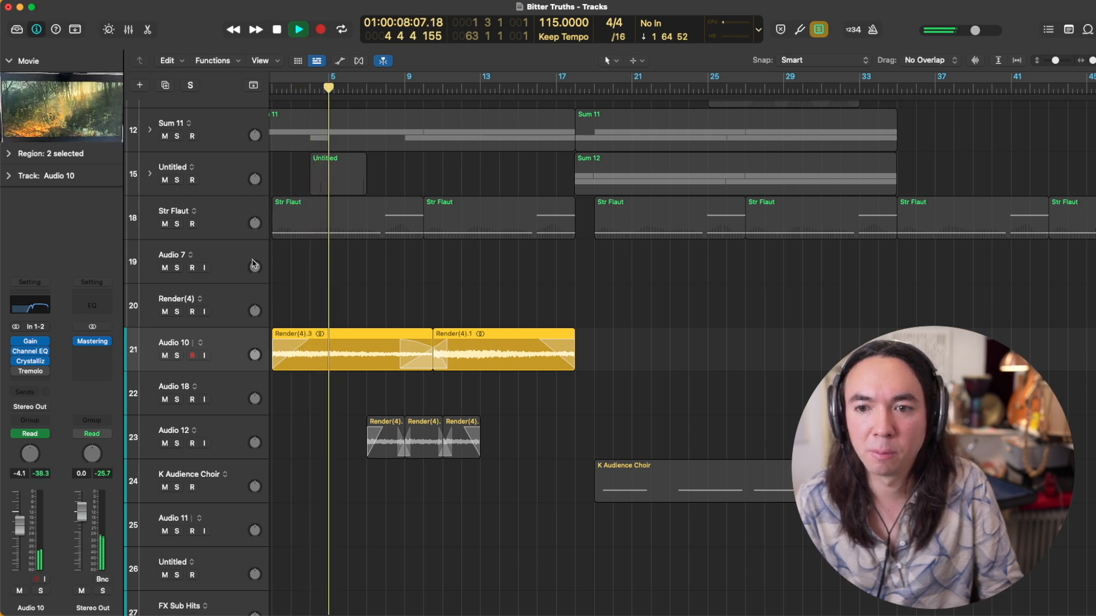
pyautogui.press('space')
pyautogui.hotkey('ctrl', 's')
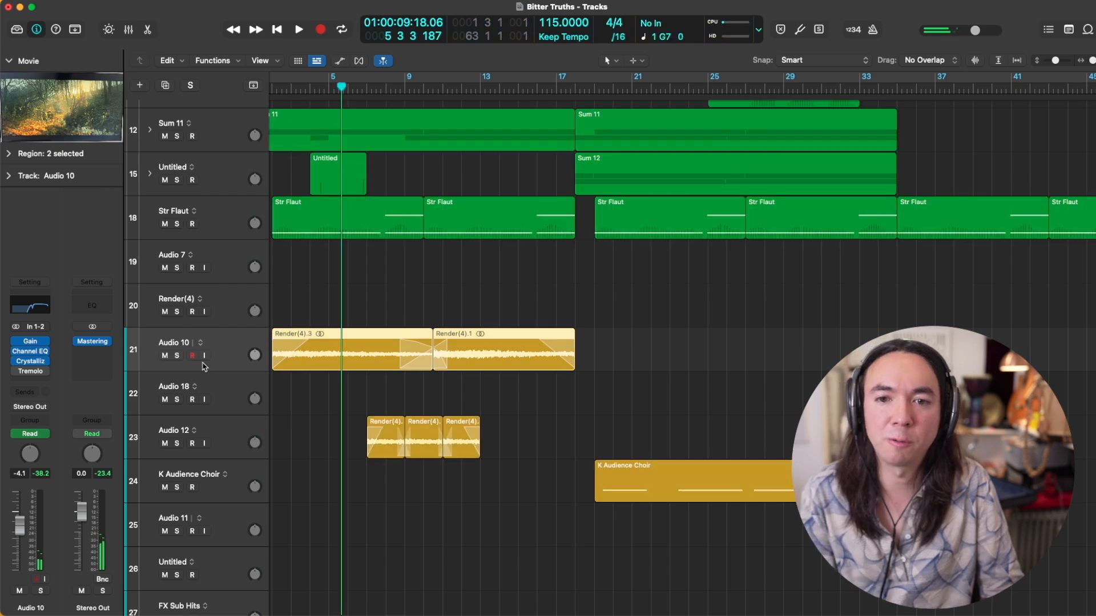
# Step: Compare the mix with Audio 10 muted and unmuted during playback from about bar 2, leaving it unmuted
pyautogui.click(164, 355)
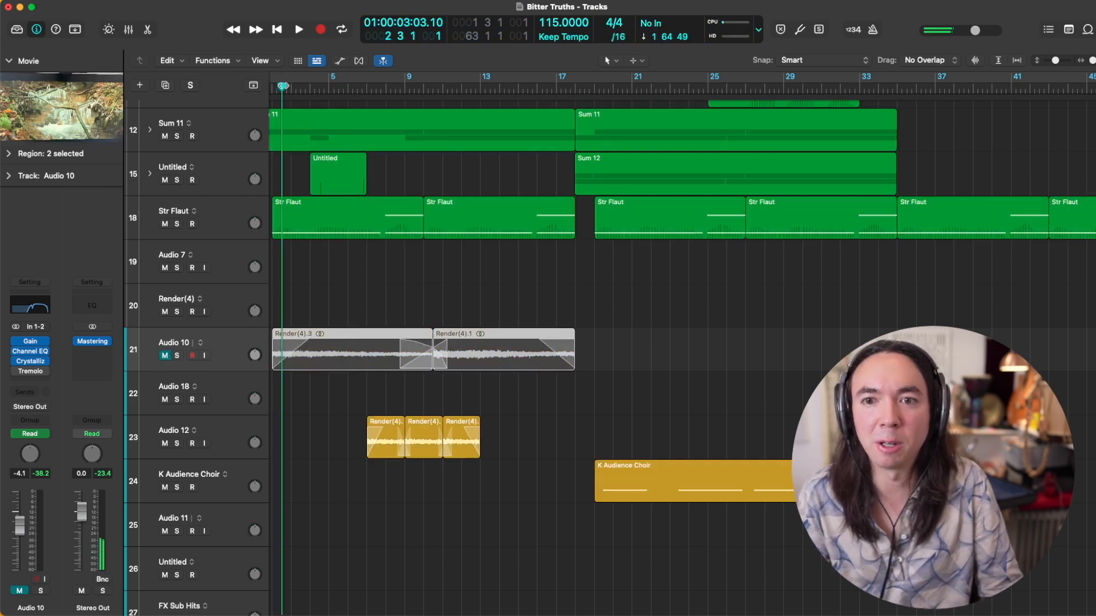
pyautogui.press('space')
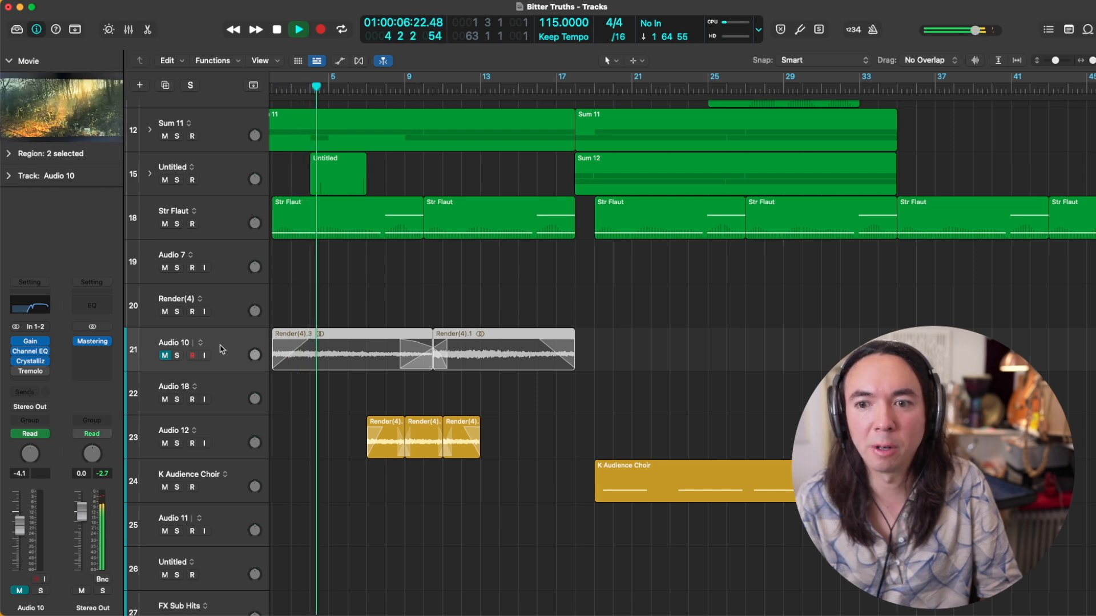
pyautogui.click(165, 356)
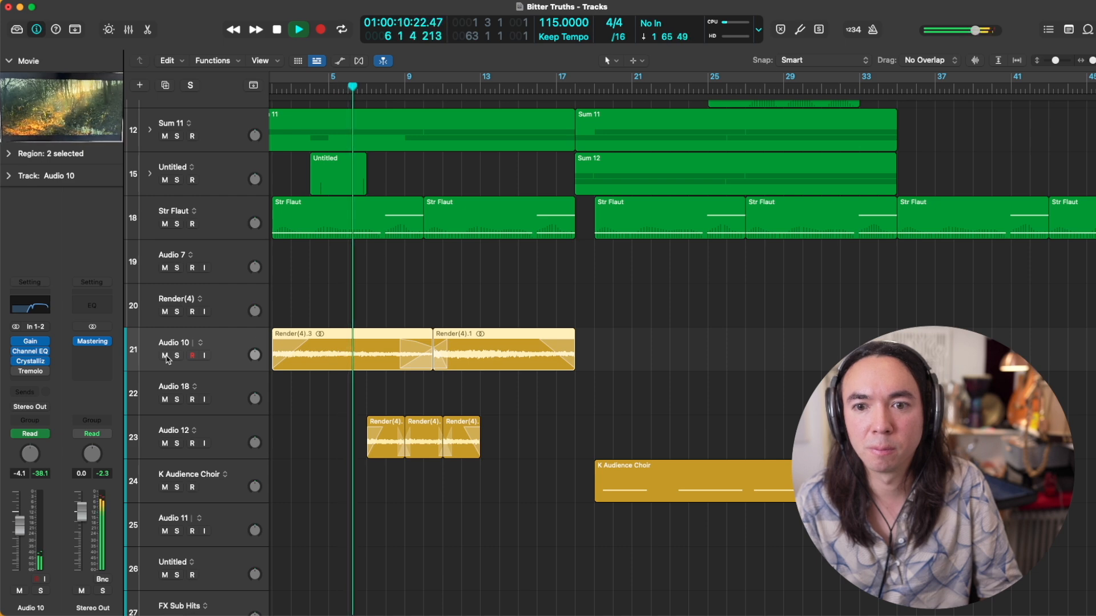
pyautogui.click(165, 355)
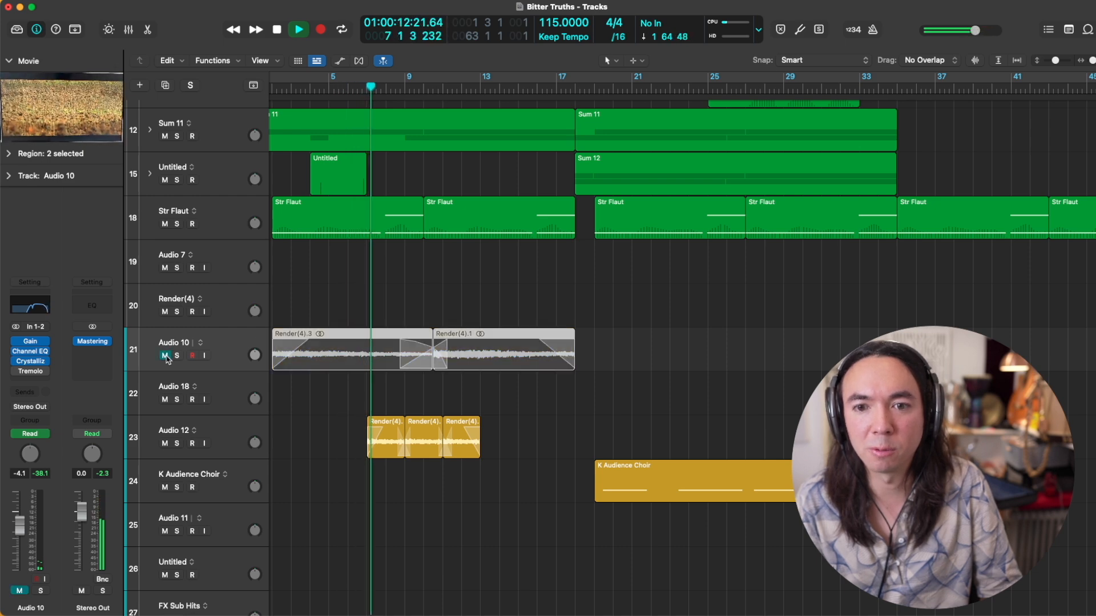
pyautogui.click(165, 356)
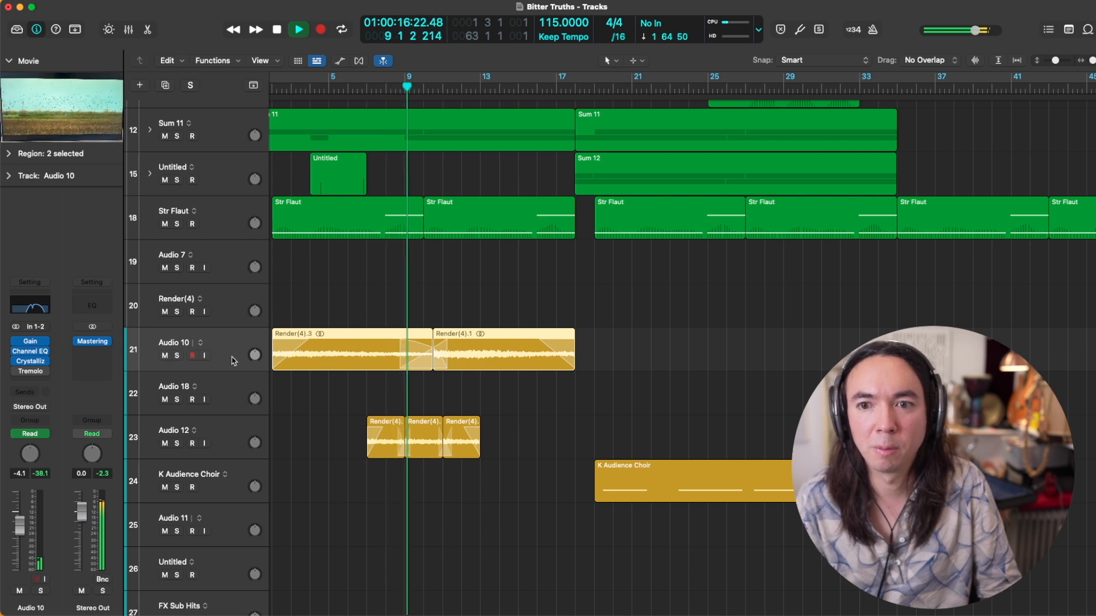
pyautogui.press('space')
# Step: Solo the Str Flaut track, audition it from about bar 3 and unsolo it
pyautogui.click(220, 223)
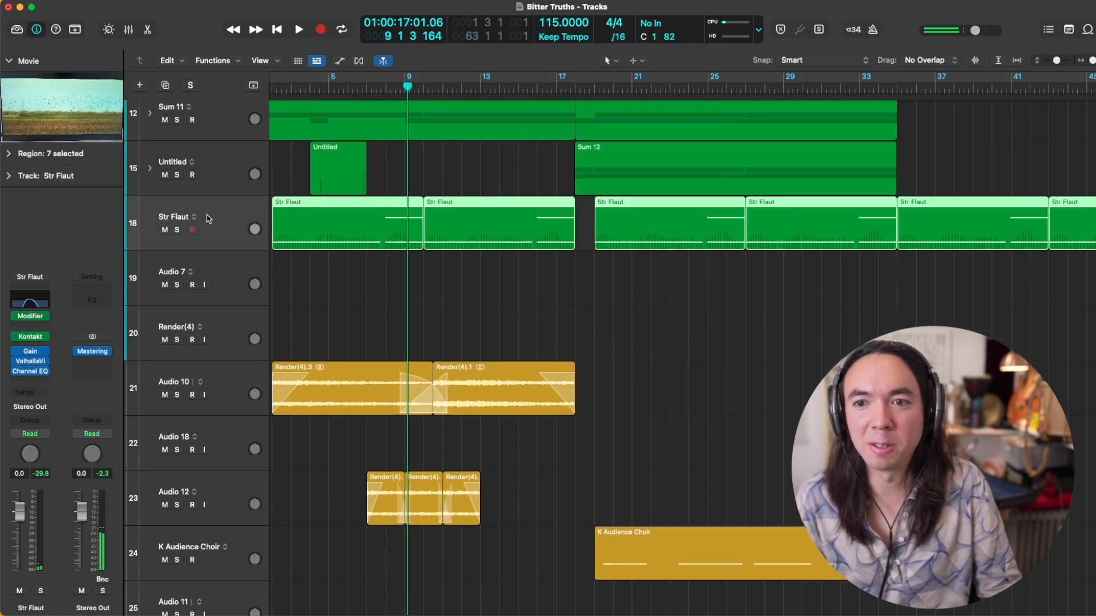
pyautogui.click(176, 231)
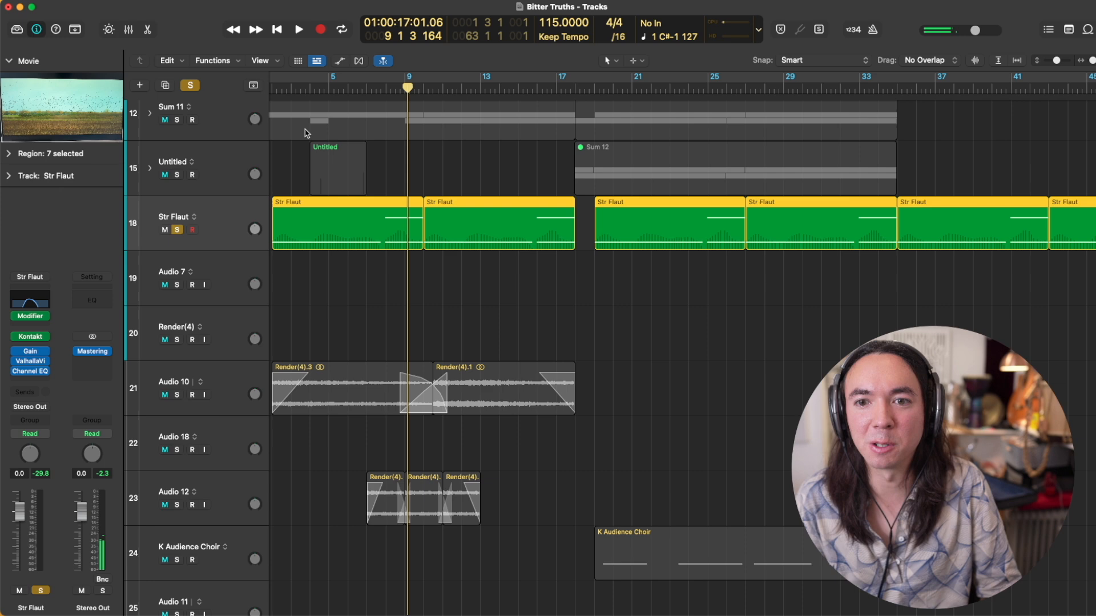
pyautogui.click(288, 95)
pyautogui.press('space')
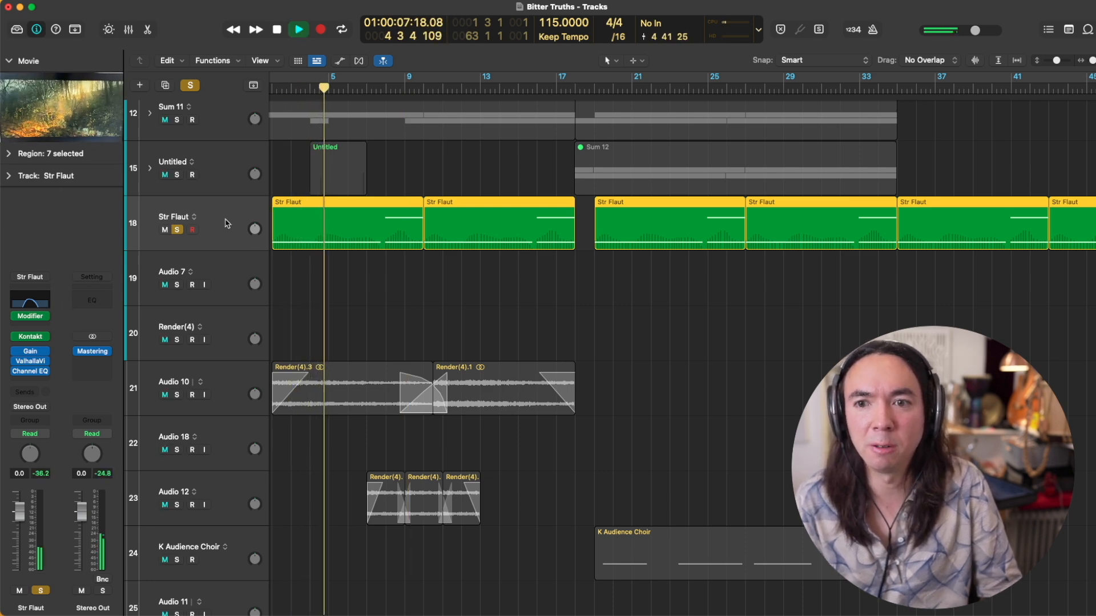
pyautogui.press('space')
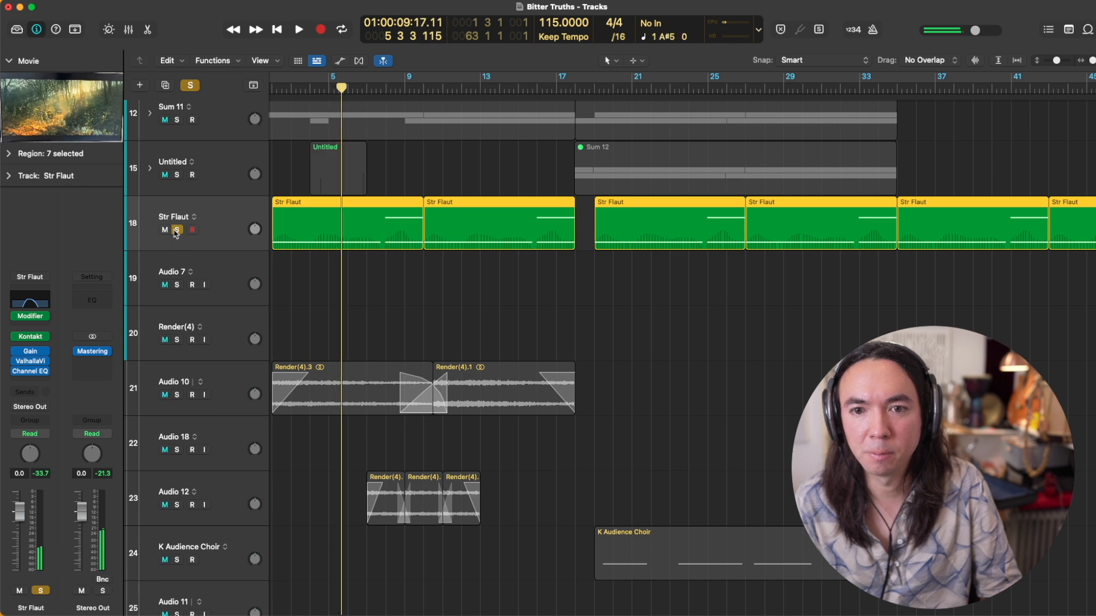
pyautogui.click(176, 230)
# Step: Solo Audio 12, audition its three Render(4) regions and unsolo the track
pyautogui.press('z')
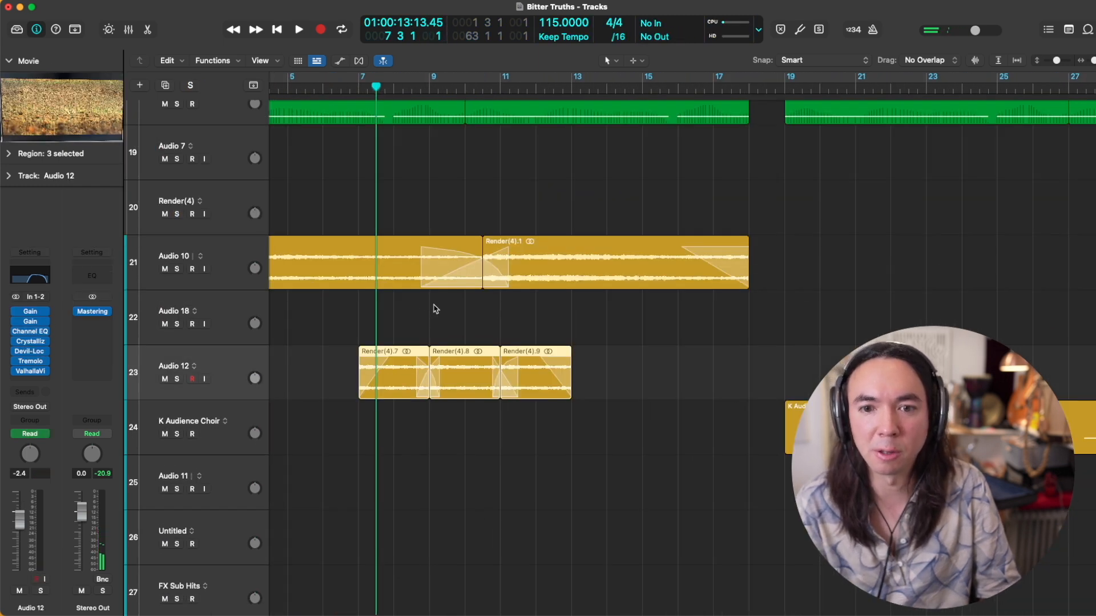
pyautogui.press('s')
pyautogui.press('space')
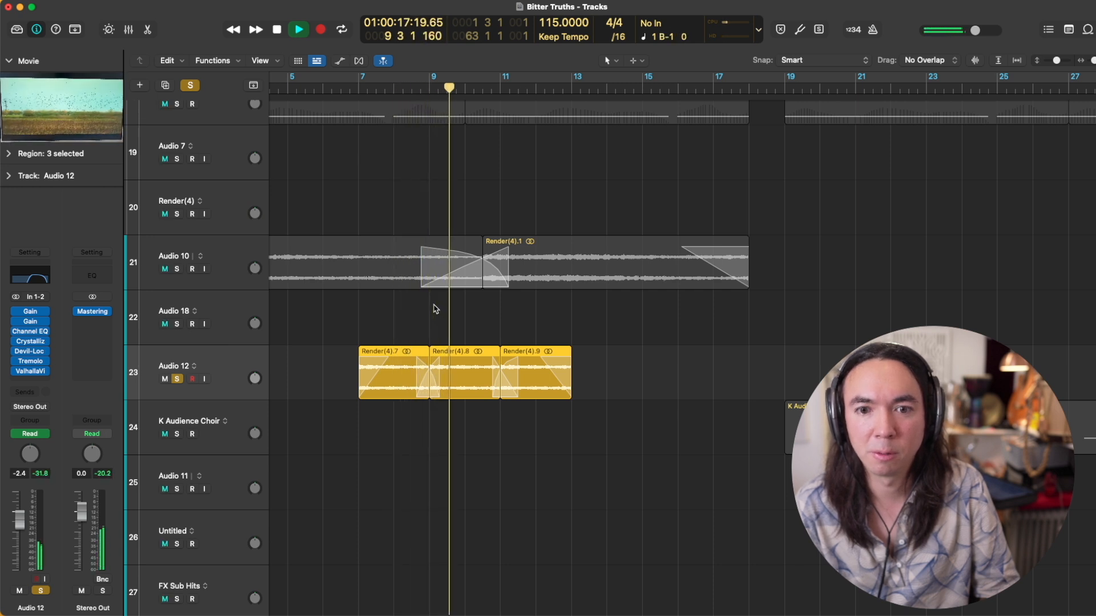
pyautogui.moveTo(50, 355)
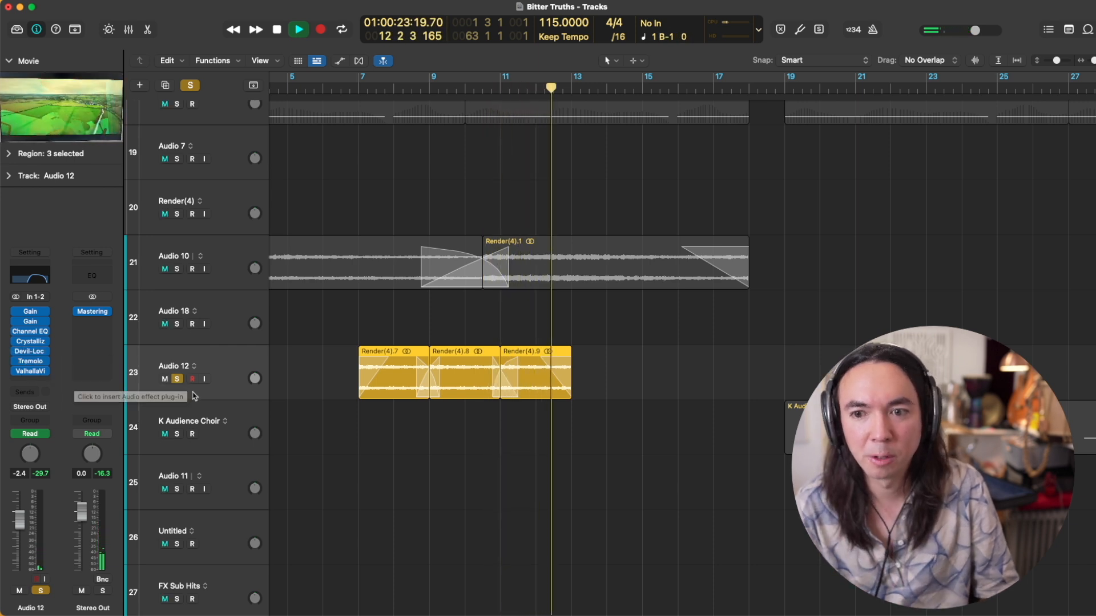
pyautogui.press('space')
pyautogui.click(176, 379)
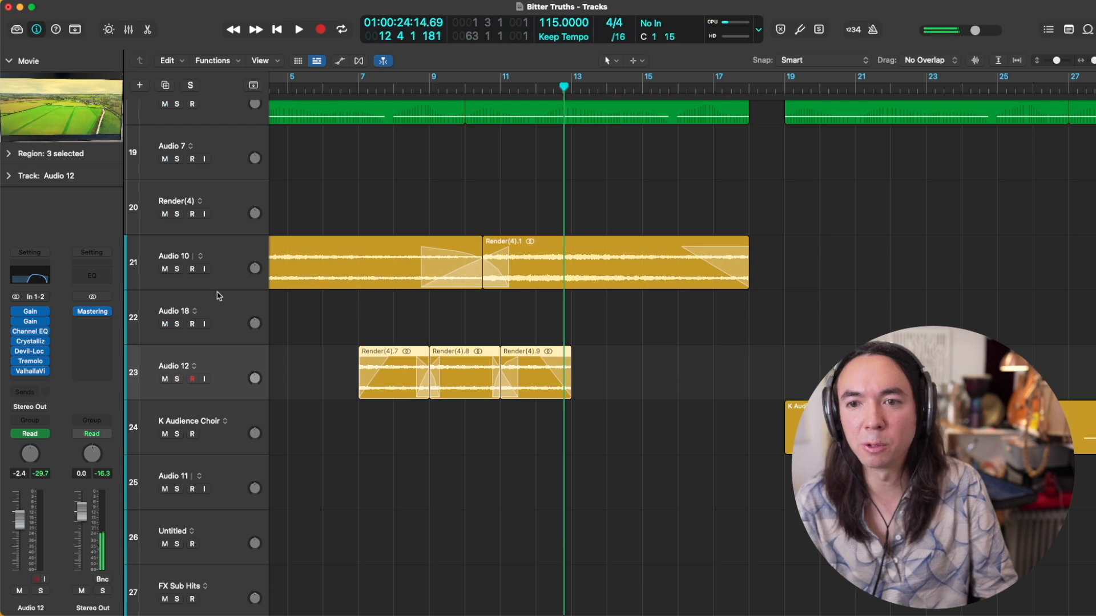
# Step: Solo Audio 10 and Audio 12 together and audition their combined texture from bar 6
pyautogui.click(177, 268)
pyautogui.click(176, 379)
pyautogui.press('super+Left')
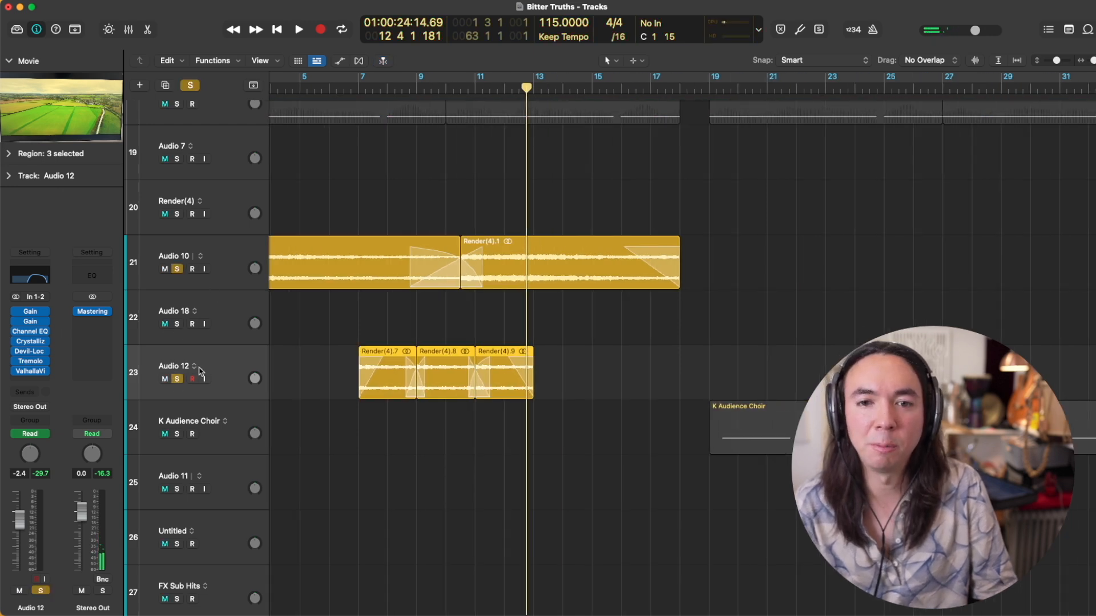
pyautogui.click(330, 88)
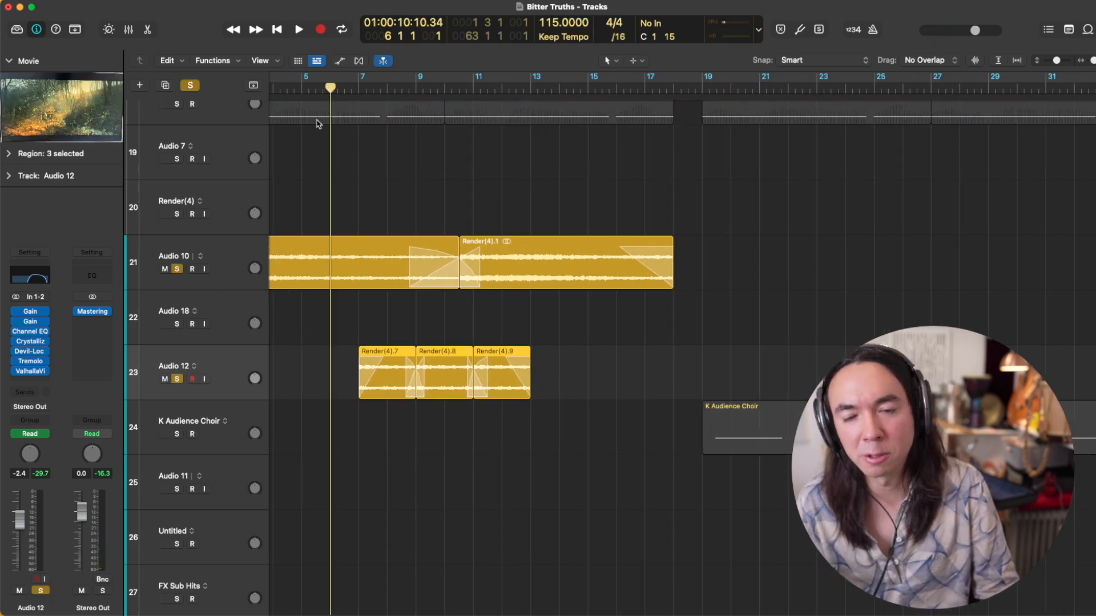
pyautogui.hscroll(-1, 341, 159)
pyautogui.press('super+Left')
pyautogui.hscroll(-1, 427, 172)
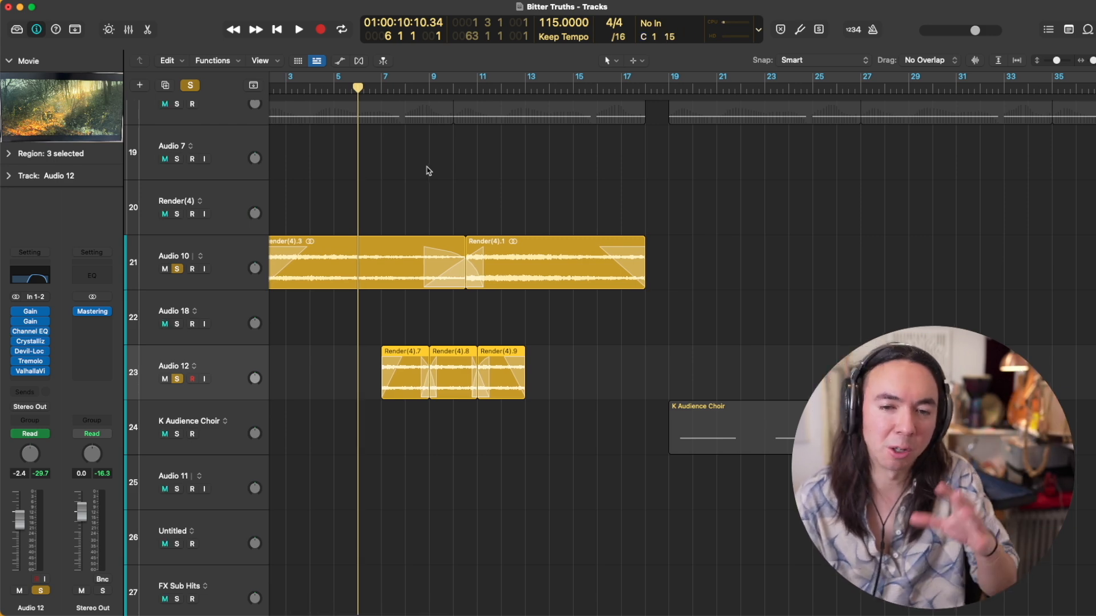
pyautogui.press('space')
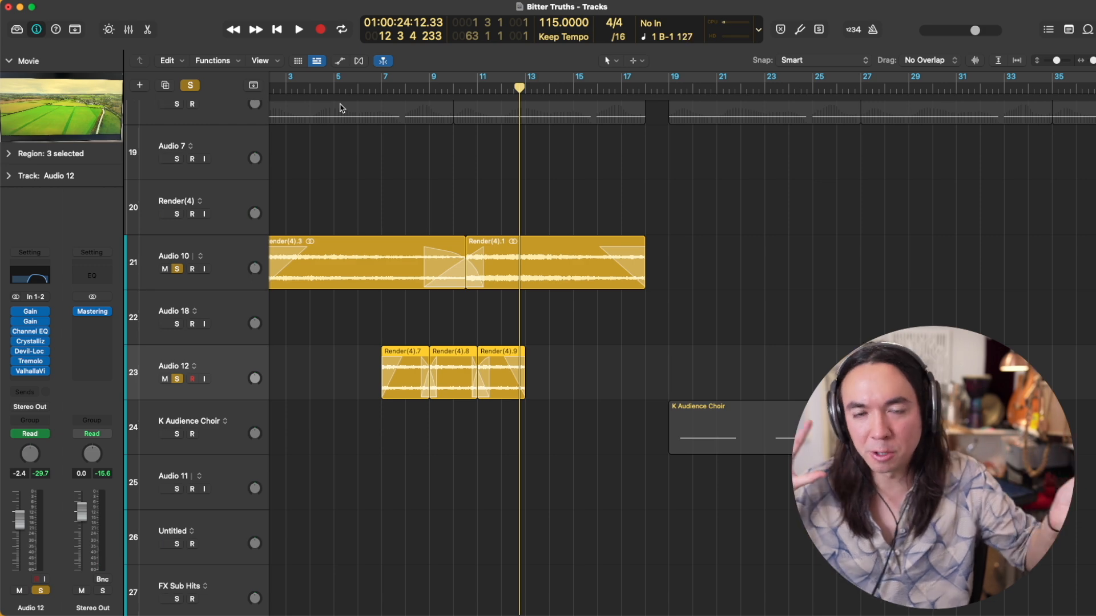
pyautogui.click(177, 269)
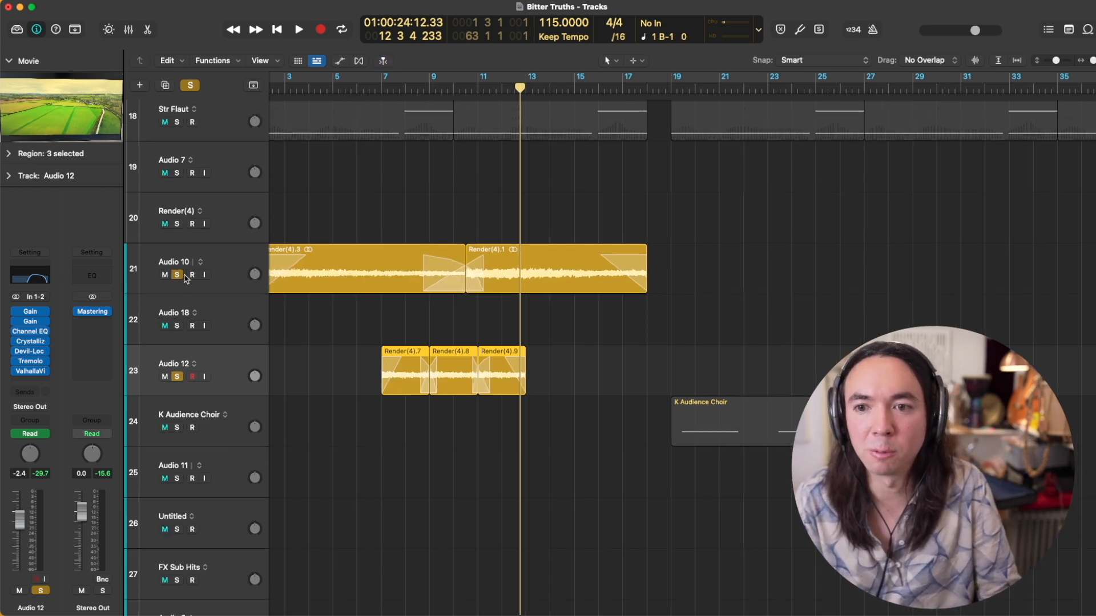
# Step: Unsolo Audio 10 and Audio 12 and audition the full mix from bar 6 to about bar 12
pyautogui.click(356, 88)
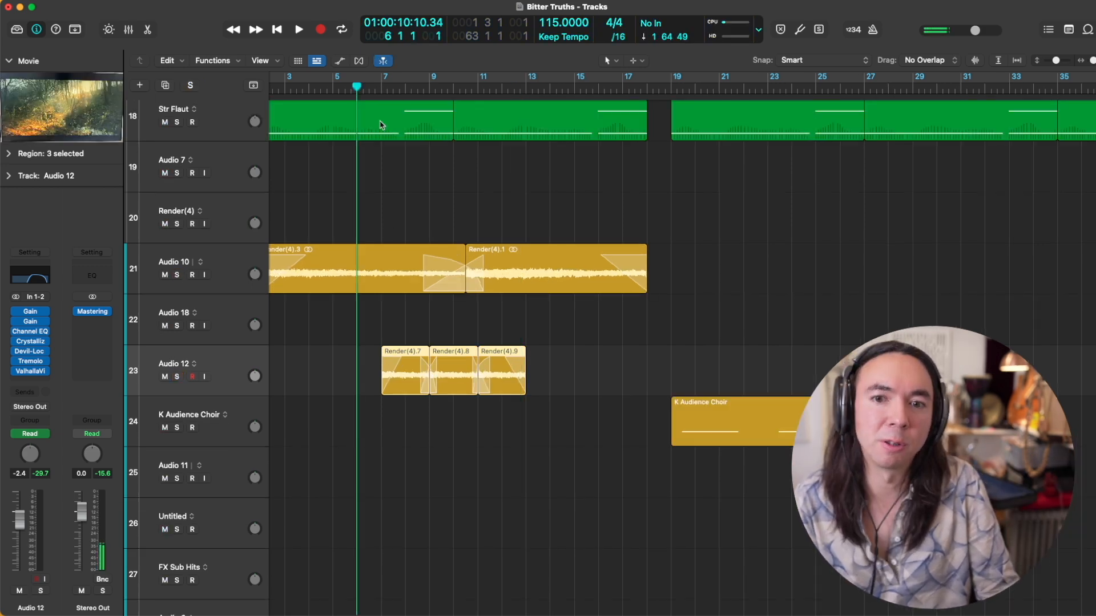
pyautogui.press('space')
pyautogui.scroll(-1, 359, 169)
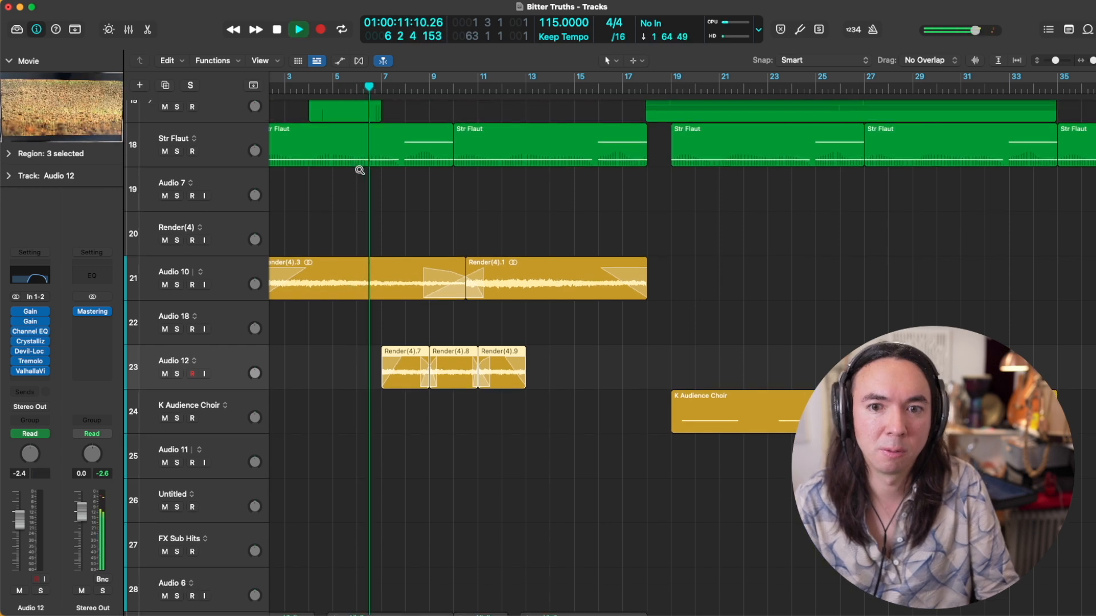
pyautogui.hscroll(1, 360, 173)
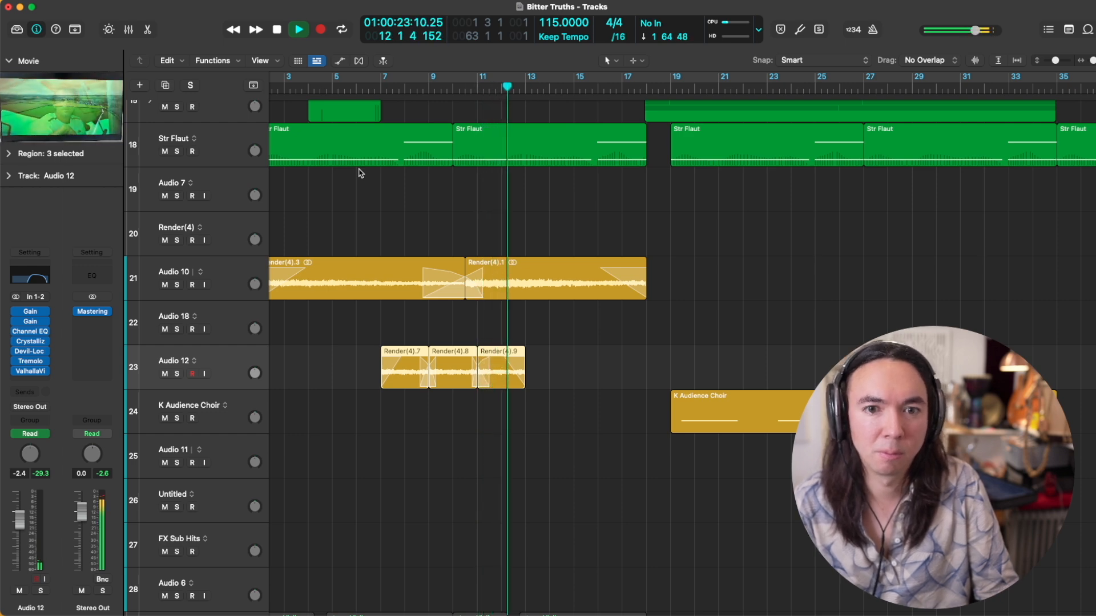
pyautogui.press('space')
# Step: Move the playhead to about bar 19 and select the K Audience Choir region and its track
pyautogui.scroll(-10, 383, 226)
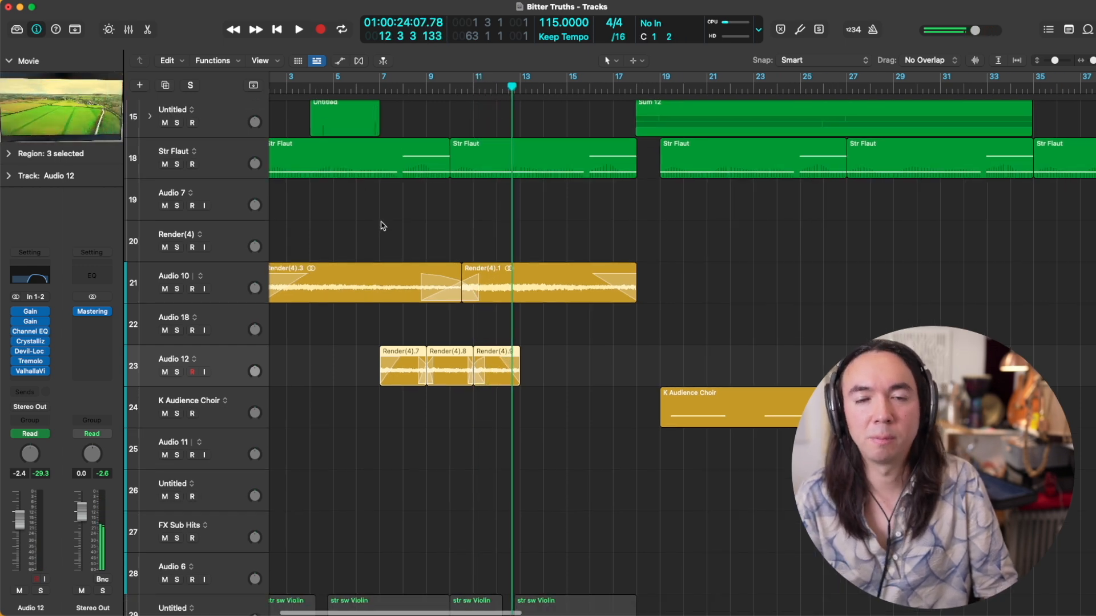
pyautogui.click(484, 89)
pyautogui.scroll(5, 455, 404)
pyautogui.click(649, 468)
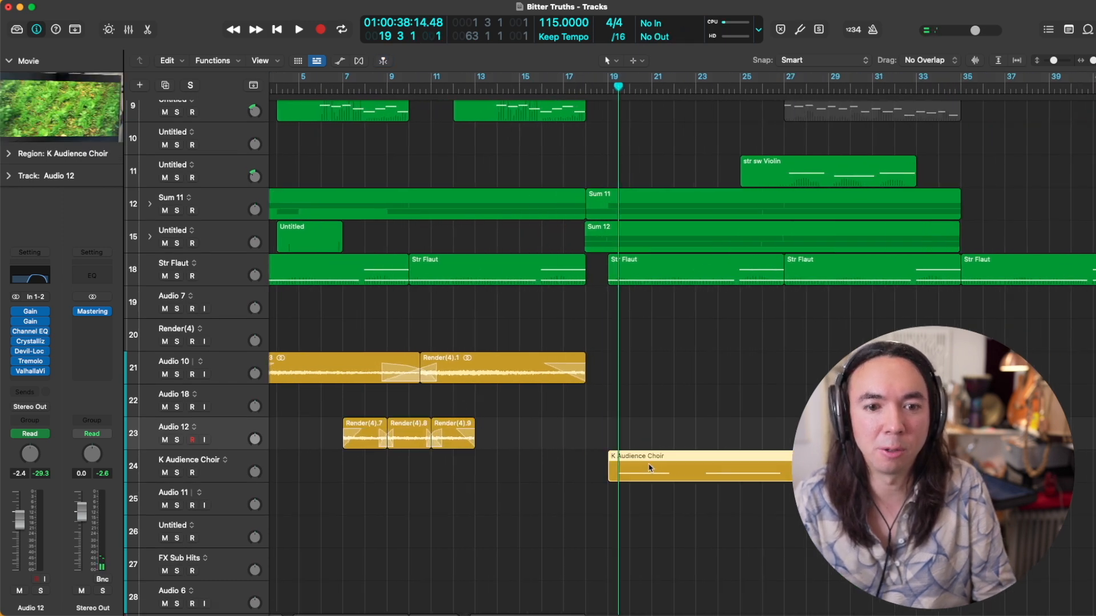
pyautogui.click(137, 460)
# Step: Examine the K Audience Choir track's Kontakt patch and Channel EQ curve, closing each plug-in window
pyautogui.click(31, 349)
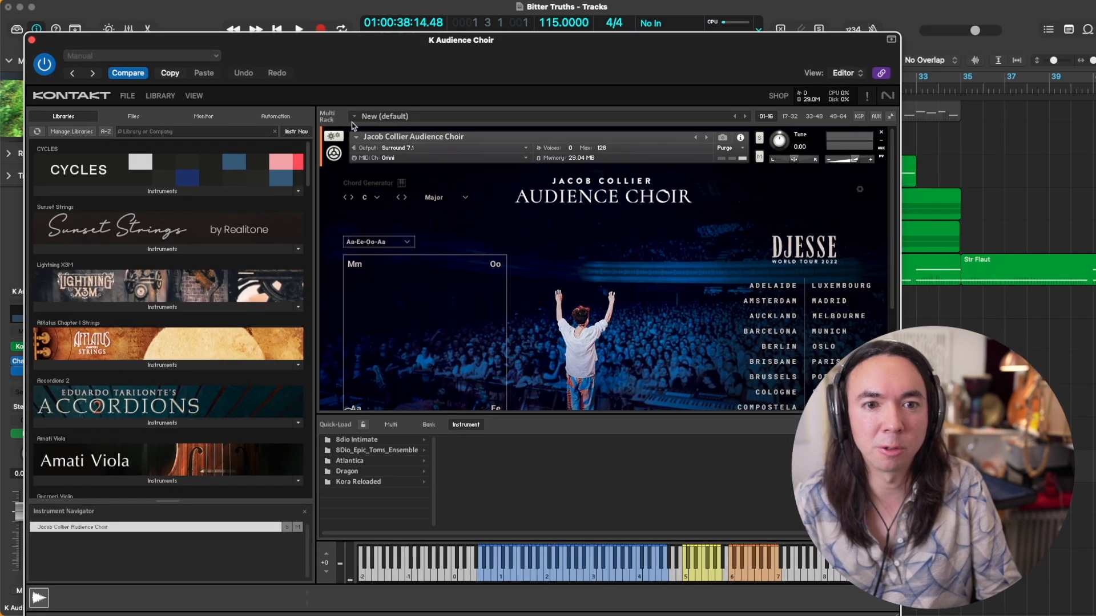
pyautogui.scroll(1, 336, 214)
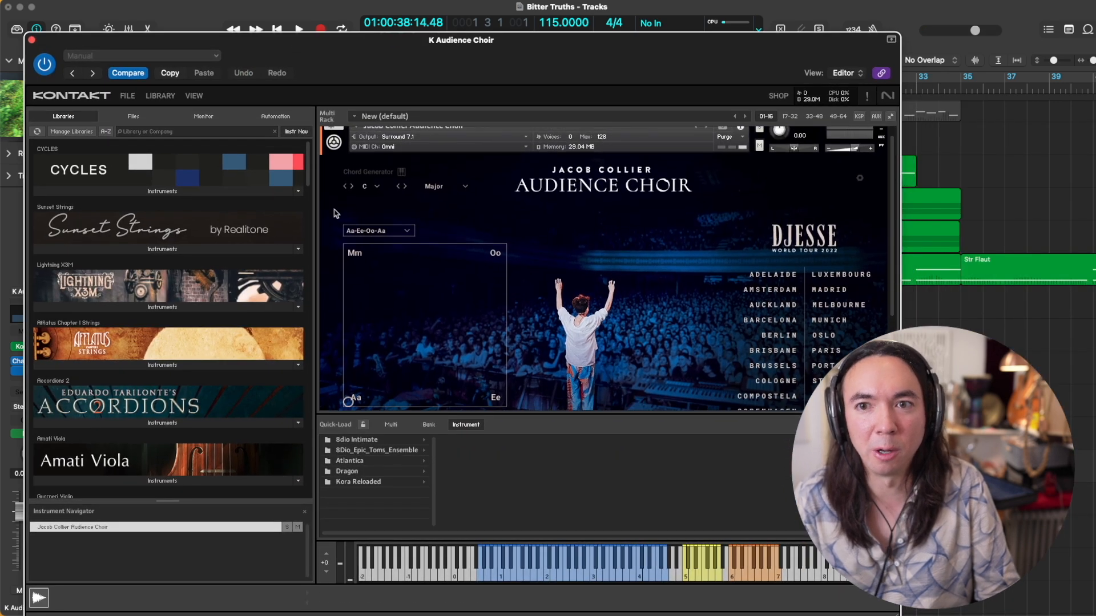
pyautogui.click(32, 40)
pyautogui.scroll(1, 376, 245)
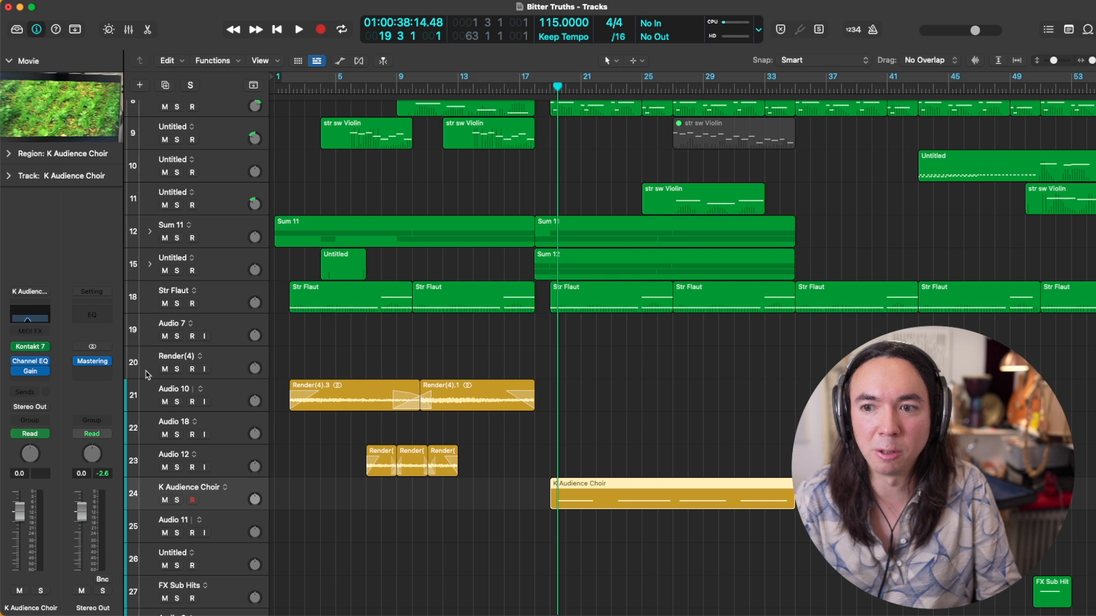
pyautogui.click(27, 317)
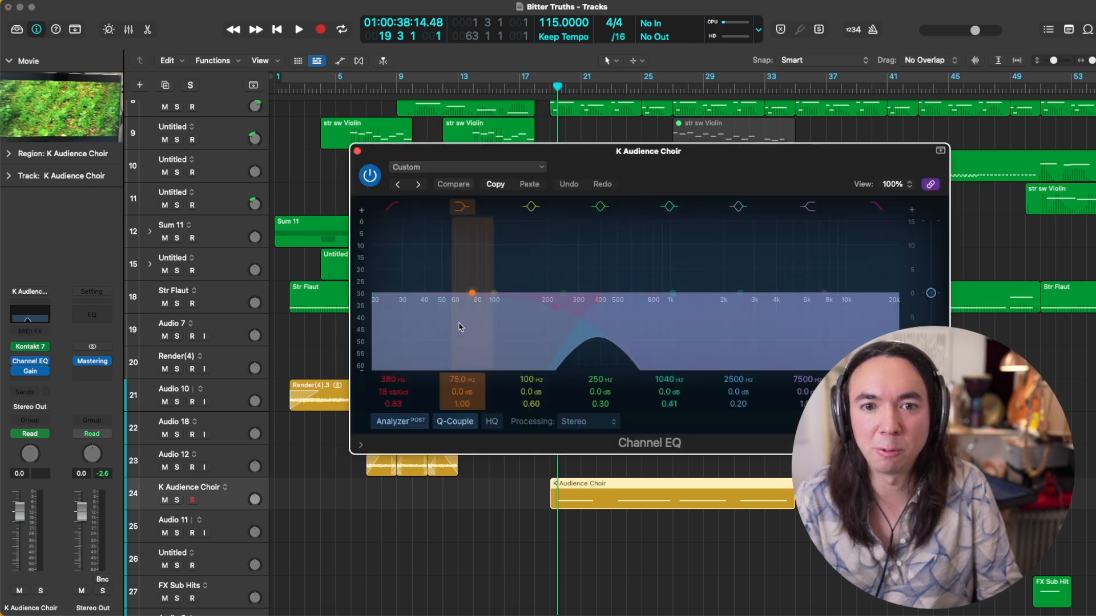
pyautogui.click(363, 155)
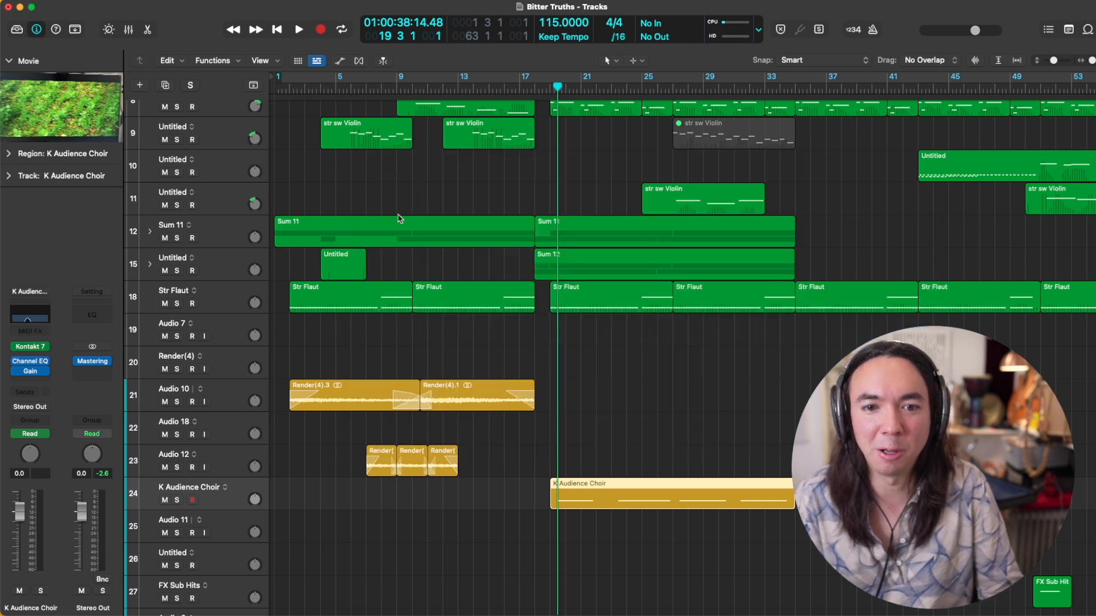
# Step: Audition the full mix from bar 19, then solo K Audience Choir and listen to it alone
pyautogui.click(546, 92)
pyautogui.press('space')
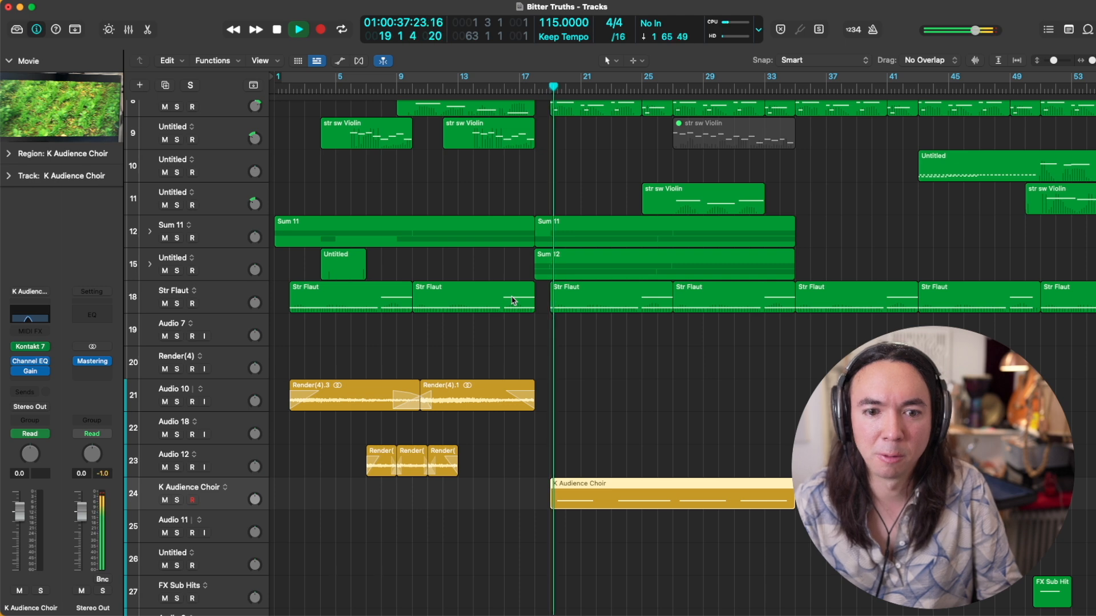
pyautogui.press('space')
pyautogui.click(177, 500)
pyautogui.press('space')
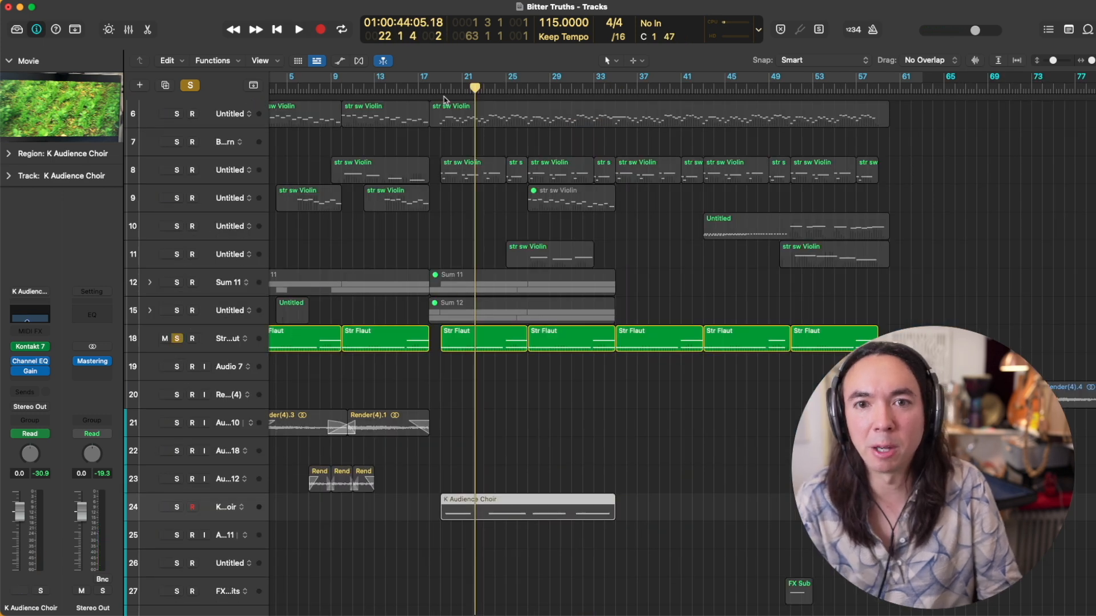
# Step: Audition the soloed Str Flaut from bar 19, adding K Audience Choir to the solo to hear both together
pyautogui.click(441, 87)
pyautogui.press('space')
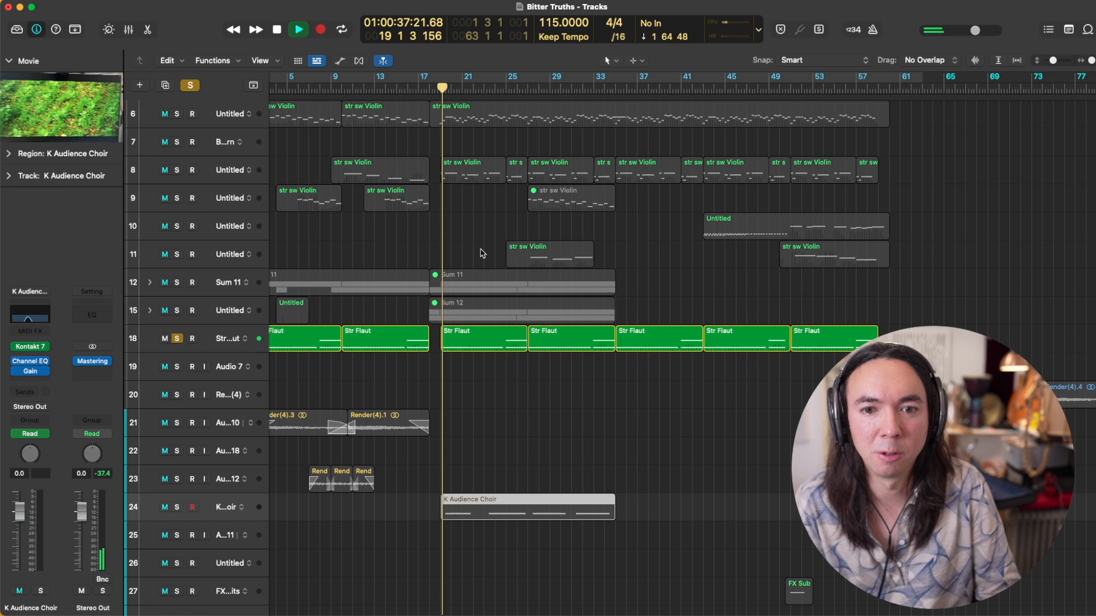
pyautogui.click(176, 507)
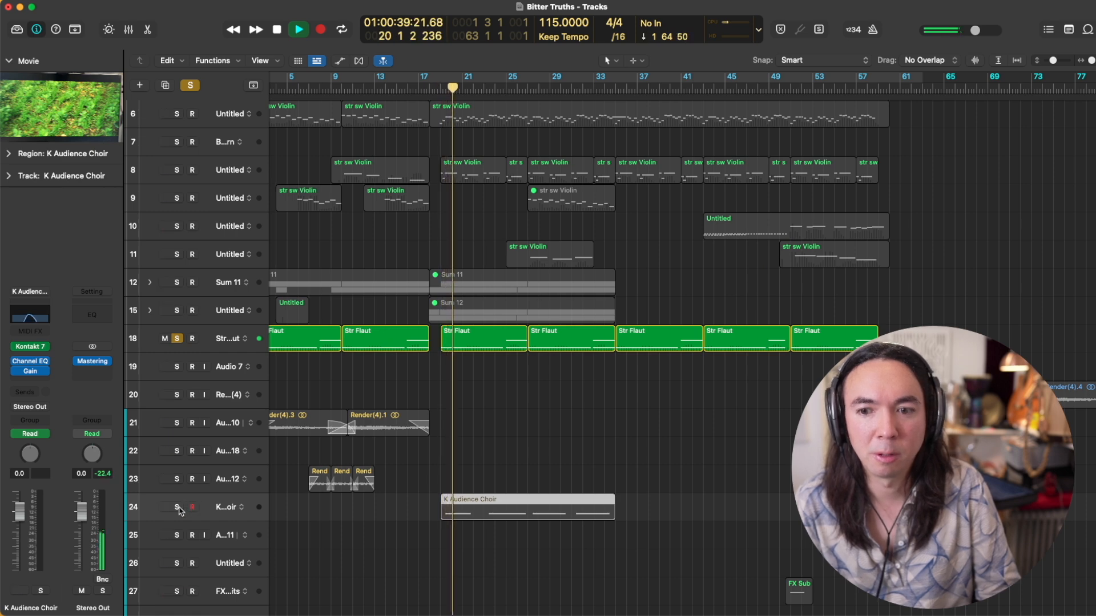
pyautogui.press('space')
pyautogui.press('space')
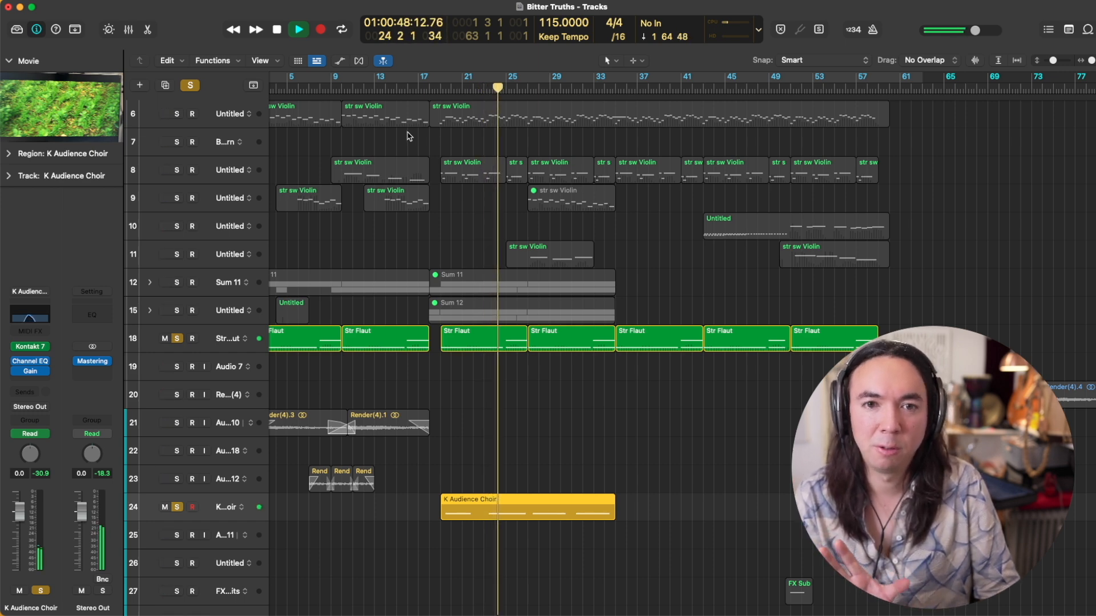
# Step: Unsolo Str Flaut and K Audience Choir and play the full arrangement from bar 19
pyautogui.press('space')
pyautogui.keyDown('alt'); pyautogui.click(179, 340); pyautogui.keyUp('alt')
pyautogui.press('super+Up')
pyautogui.press('super+Up')
pyautogui.press('super+Up')
pyautogui.press('super+Up')
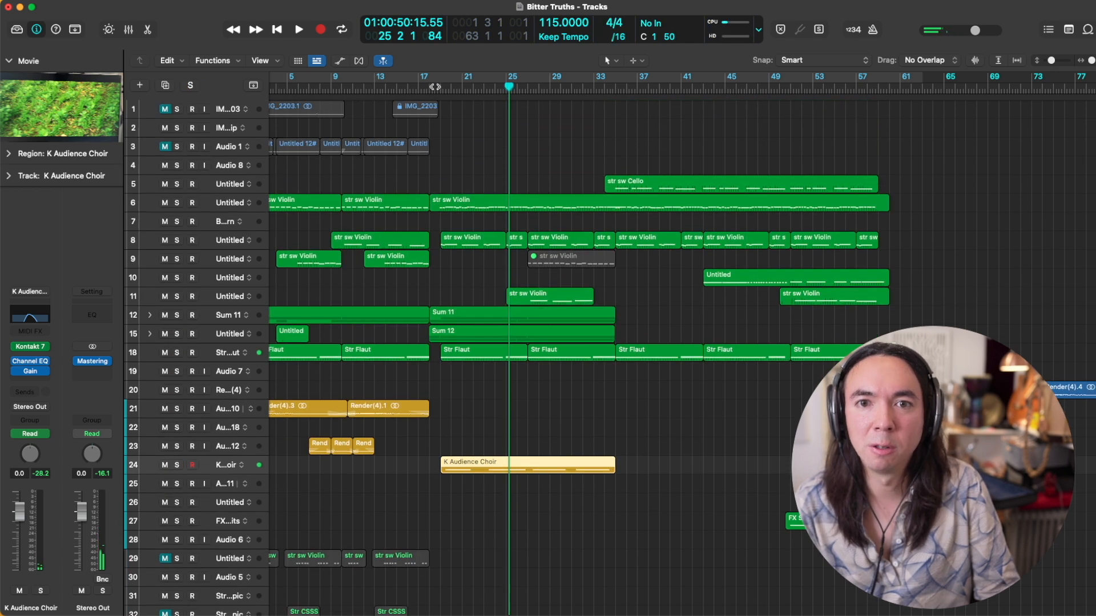
pyautogui.moveTo(436, 91)
pyautogui.mouseDown()
pyautogui.moveTo(426, 96)
pyautogui.moveTo(438, 95)
pyautogui.mouseUp()
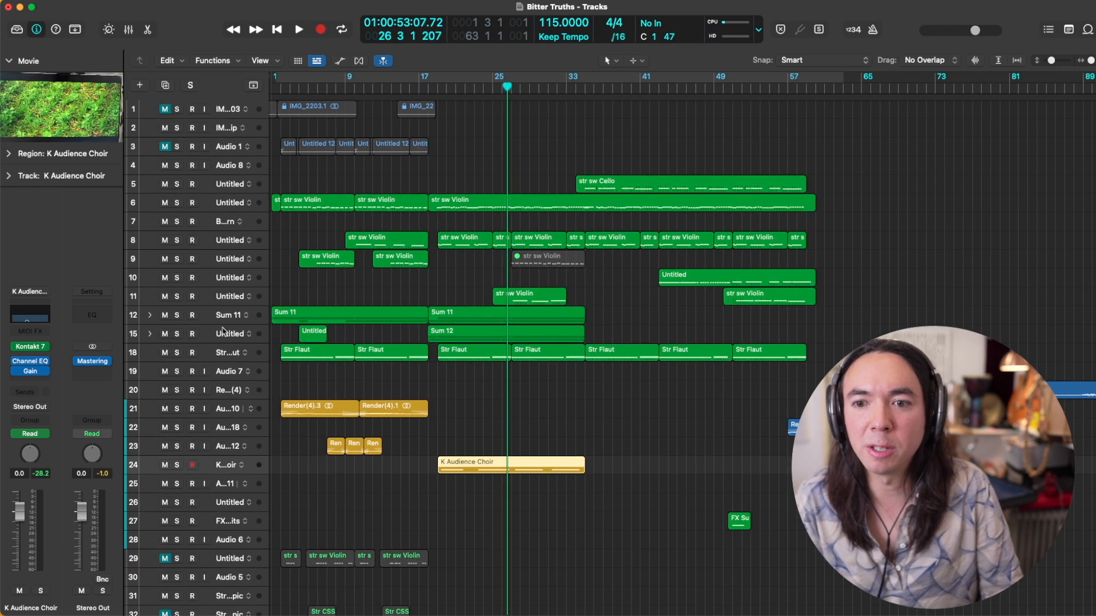
# Step: Select and solo the Sum 12 stack on track 15 and audition it from bar 19
pyautogui.click(223, 332)
pyautogui.press('super+Down')
pyautogui.press('super+Down')
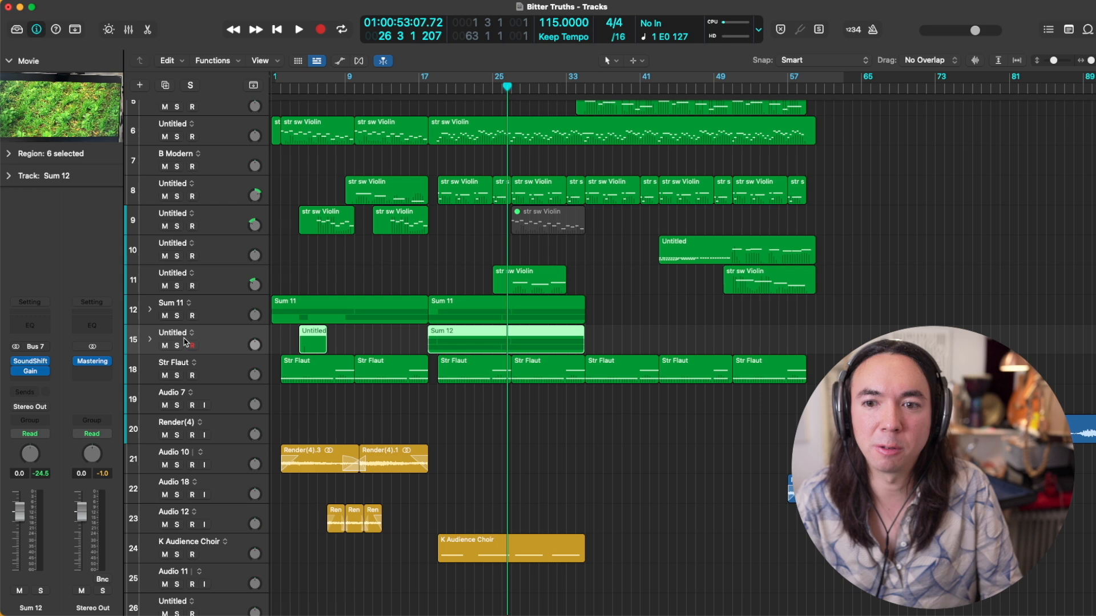
pyautogui.click(178, 347)
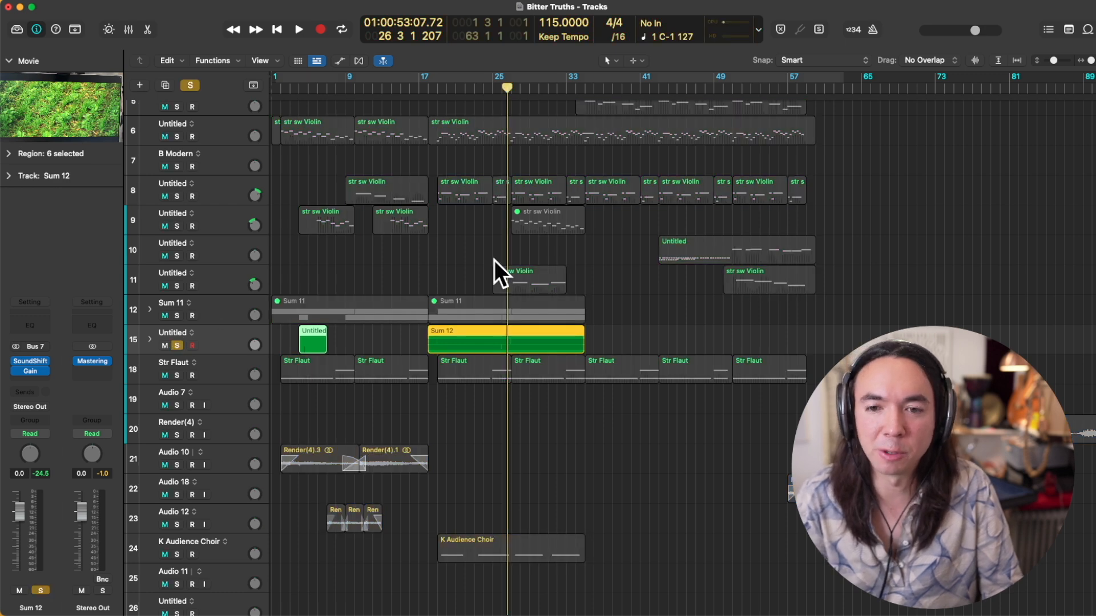
pyautogui.click(443, 89)
pyautogui.press('space')
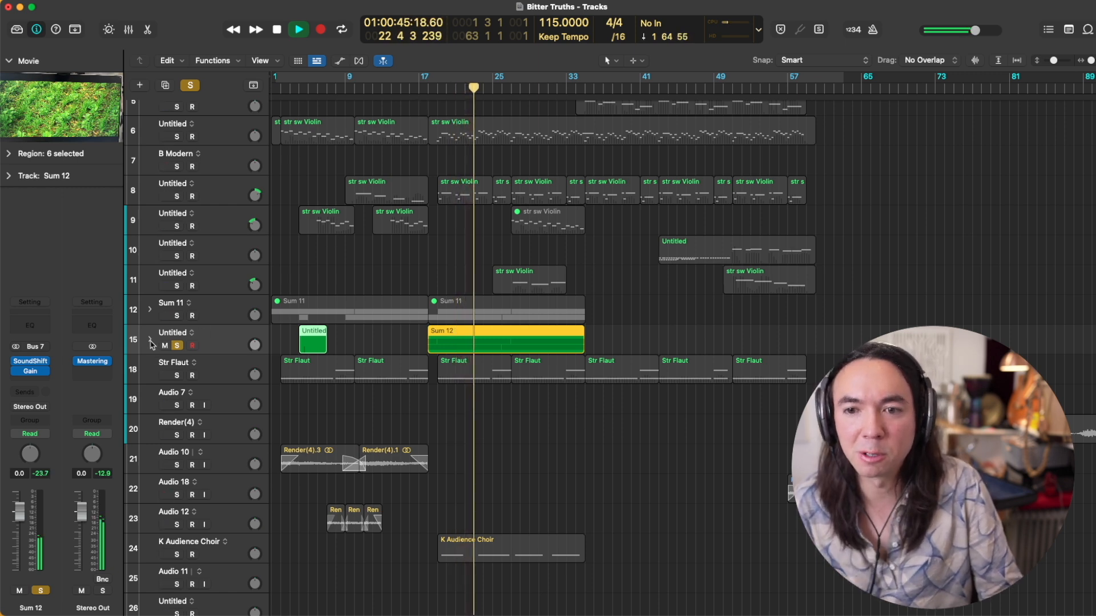
# Step: Expand the Sum 12 stack to examine its subtracks during playback, then stop and collapse it, leaving it soloed
pyautogui.click(151, 341)
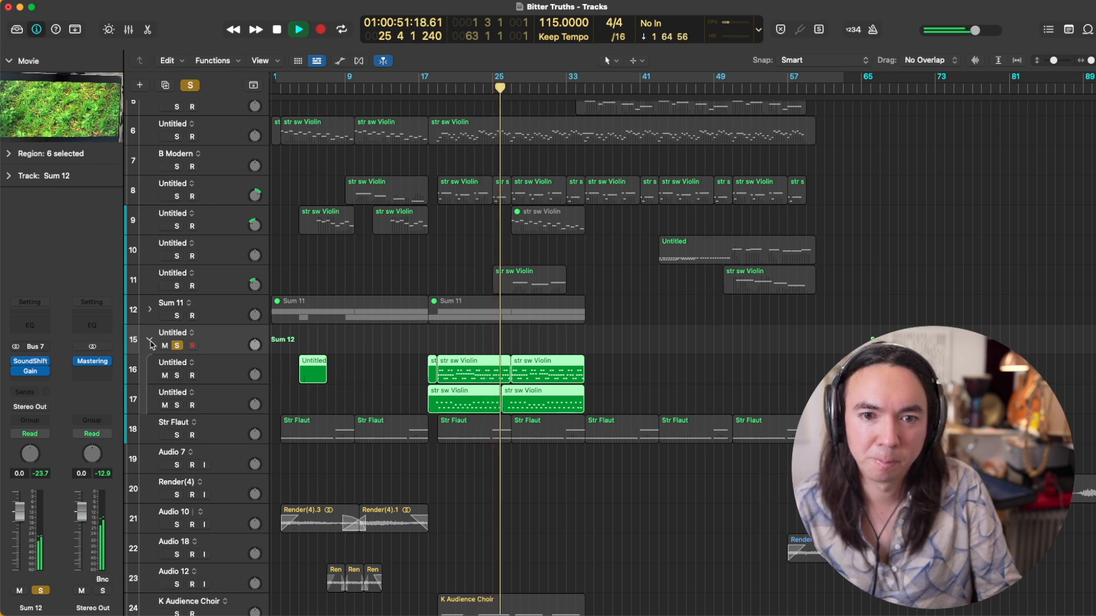
pyautogui.press('space')
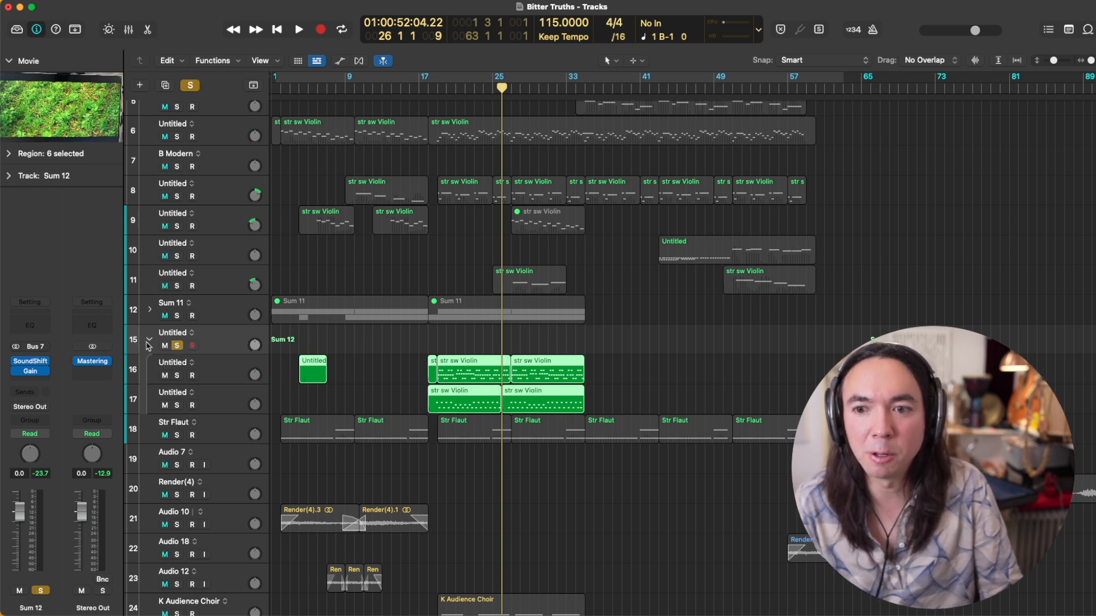
pyautogui.click(177, 345)
pyautogui.click(149, 341)
pyautogui.click(177, 345)
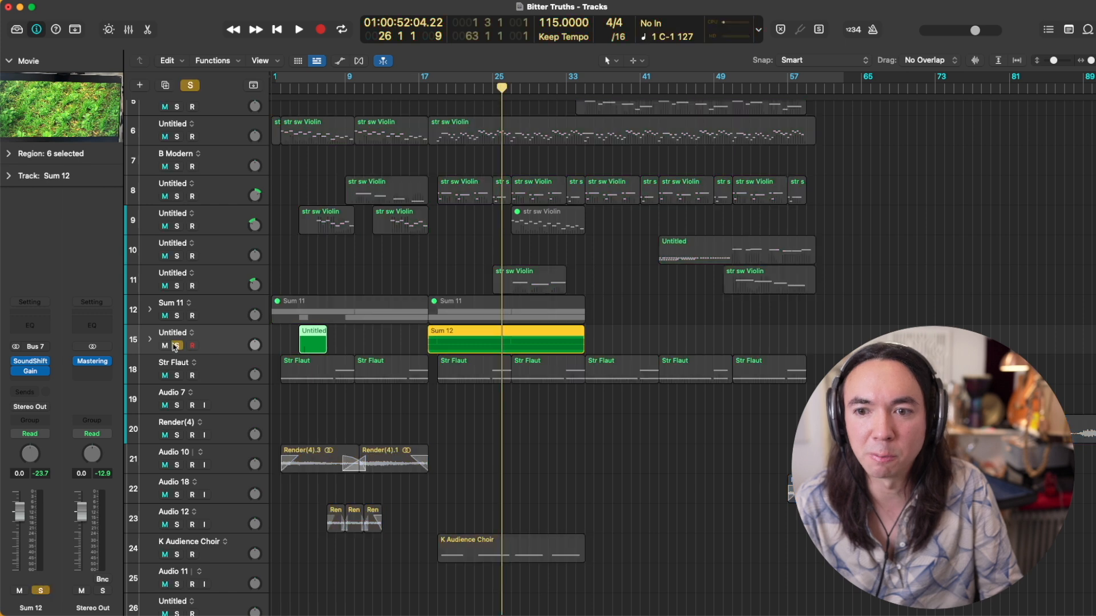
# Step: Add tracks 18 to 24, Str Flaut through K Audience Choir, to the solo and audition them with Sum 12
pyautogui.click(177, 374)
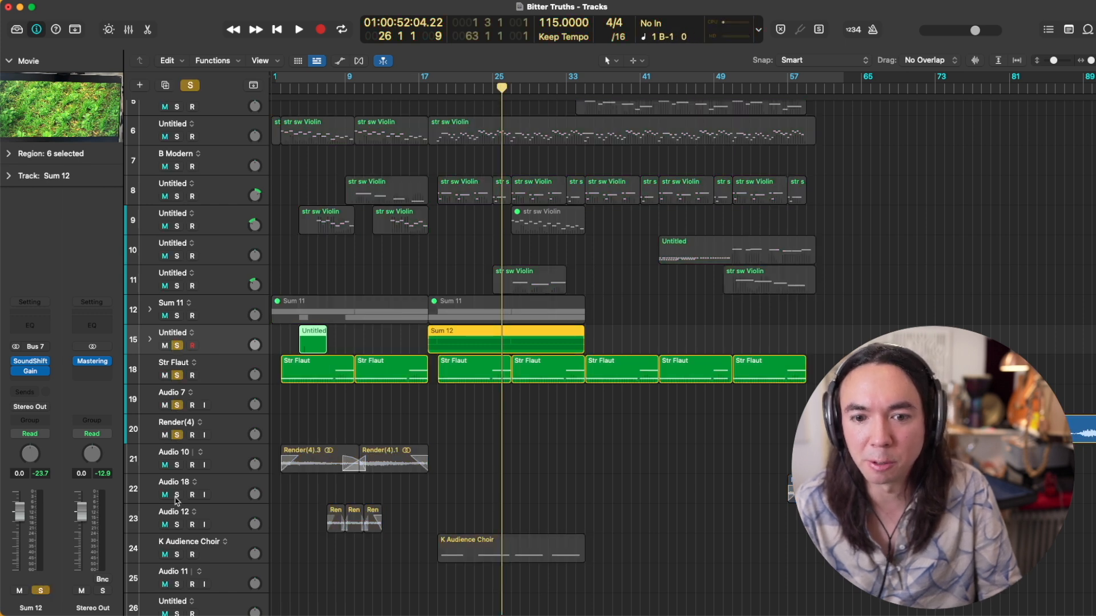
pyautogui.moveTo(177, 501); pyautogui.dragTo(178, 553)
pyautogui.hotkey('shift', 'space')
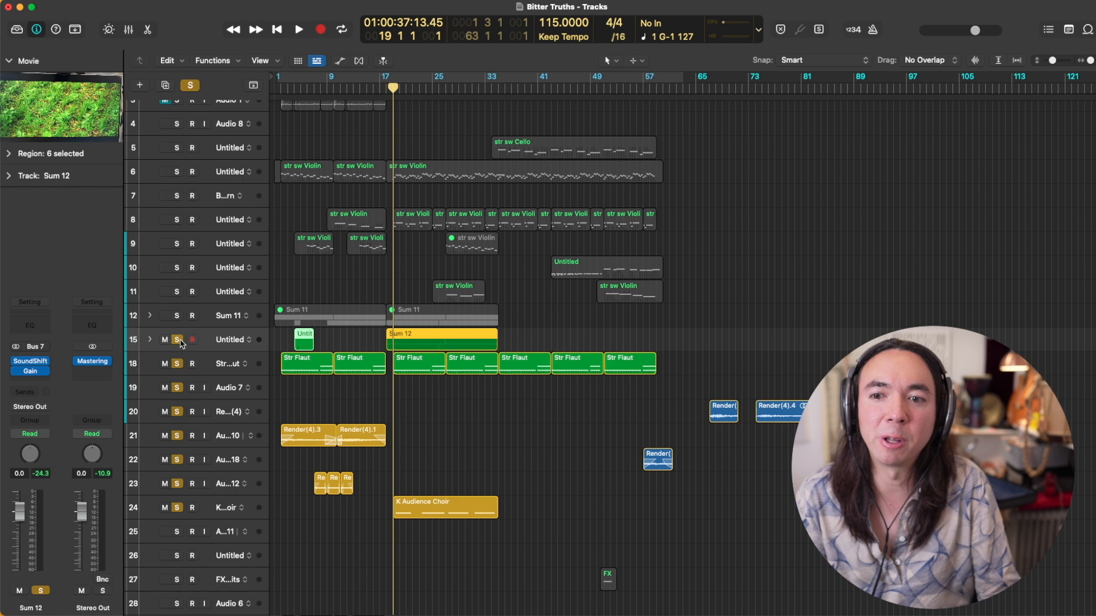
# Step: Unsolo all the texture tracks and audition the complete arrangement from bar 19
pyautogui.keyDown('alt'); pyautogui.click(179, 342); pyautogui.keyUp('alt')
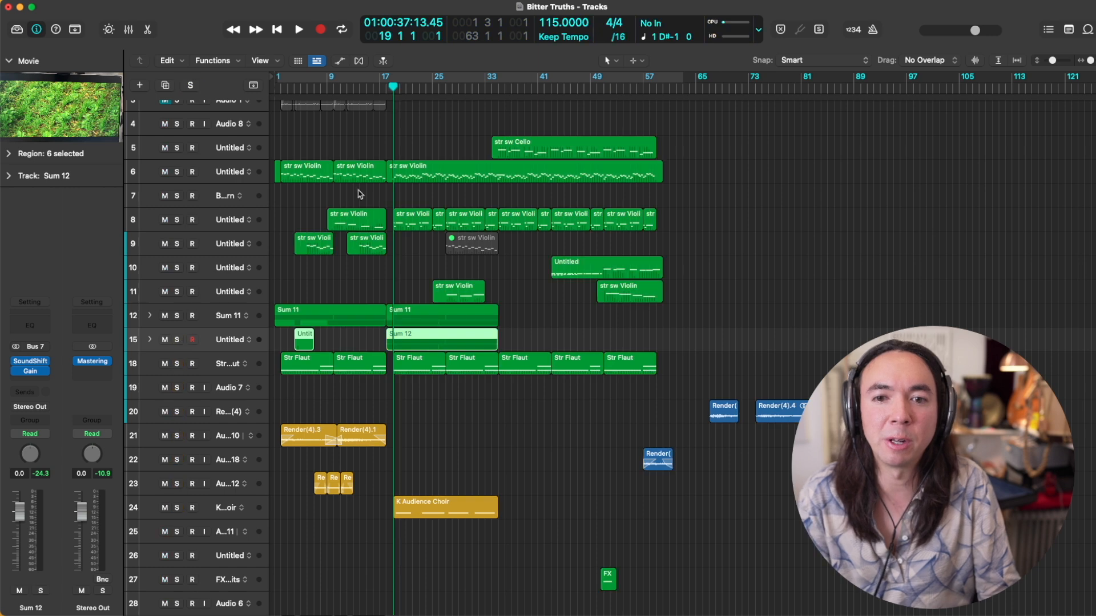
pyautogui.scroll(-4, 356, 172)
pyautogui.press('space')
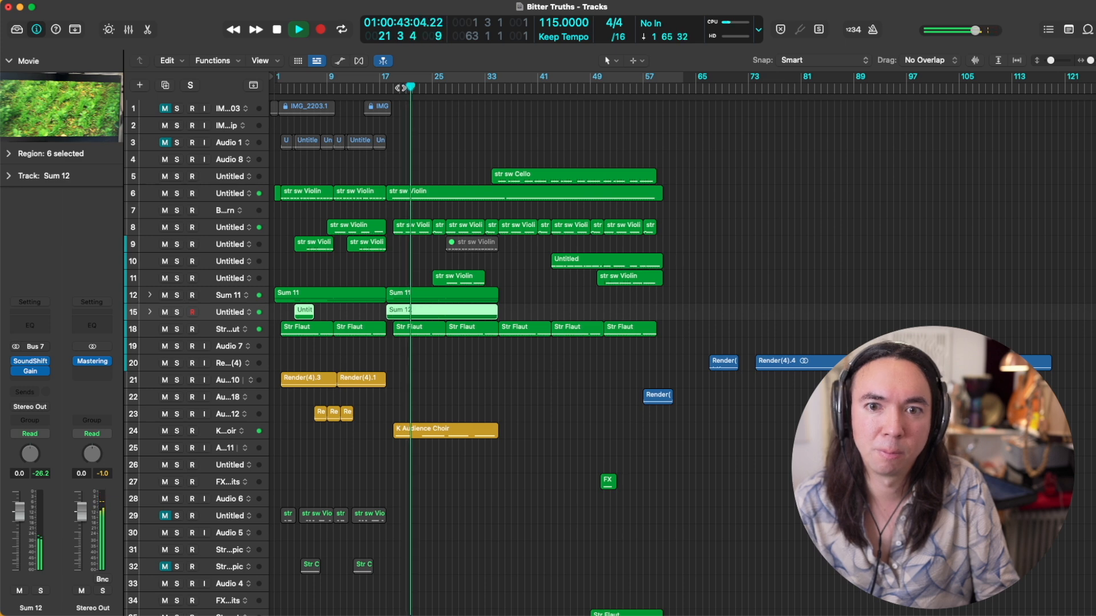
pyautogui.press('space')
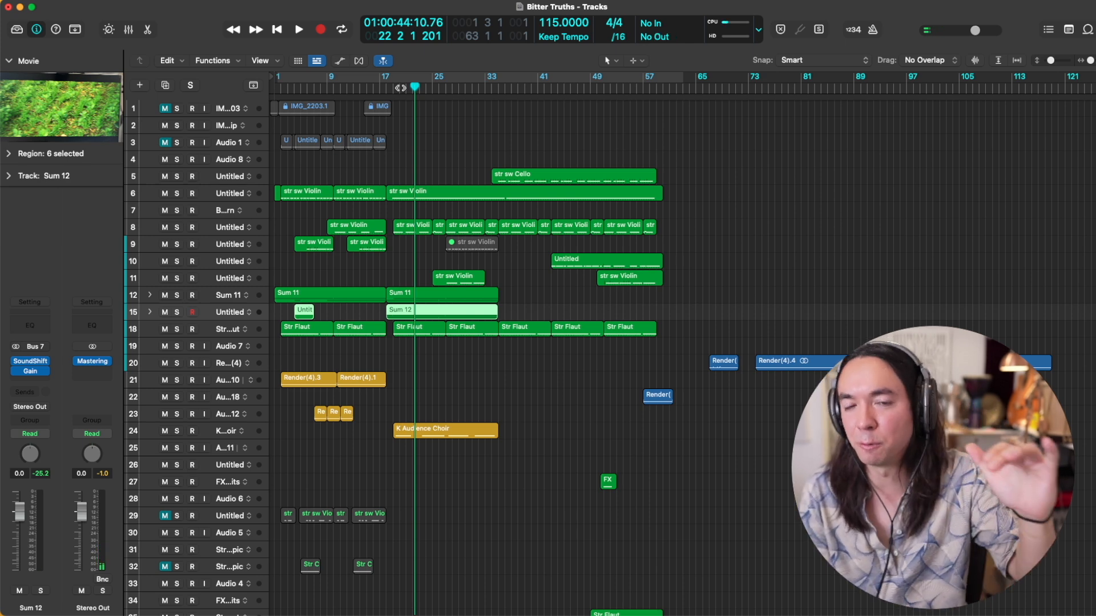
pyautogui.press('space')
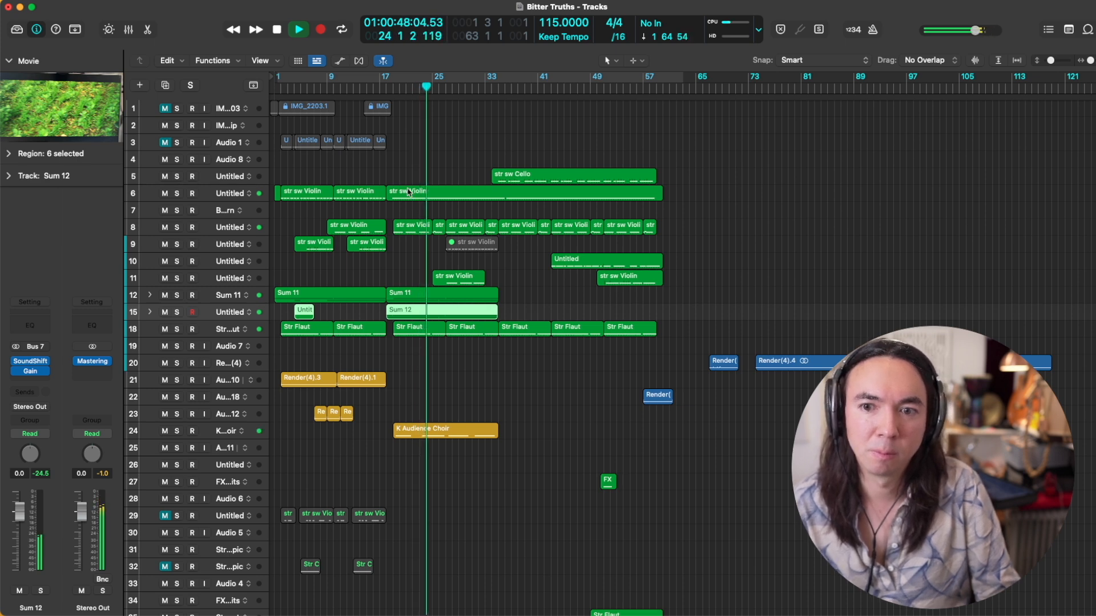
pyautogui.scroll(-2, 408, 193)
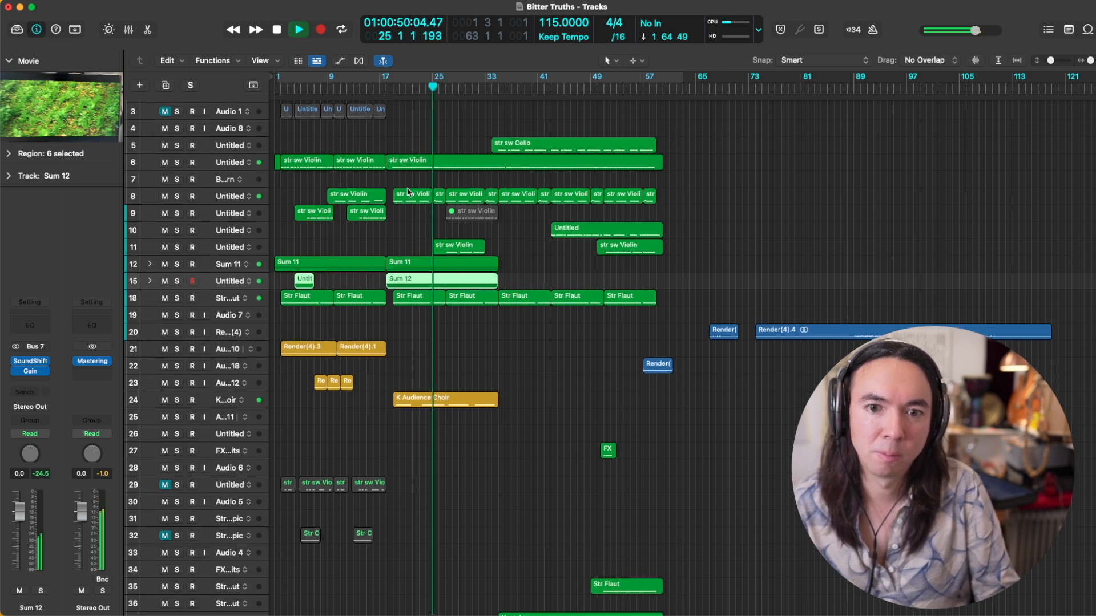